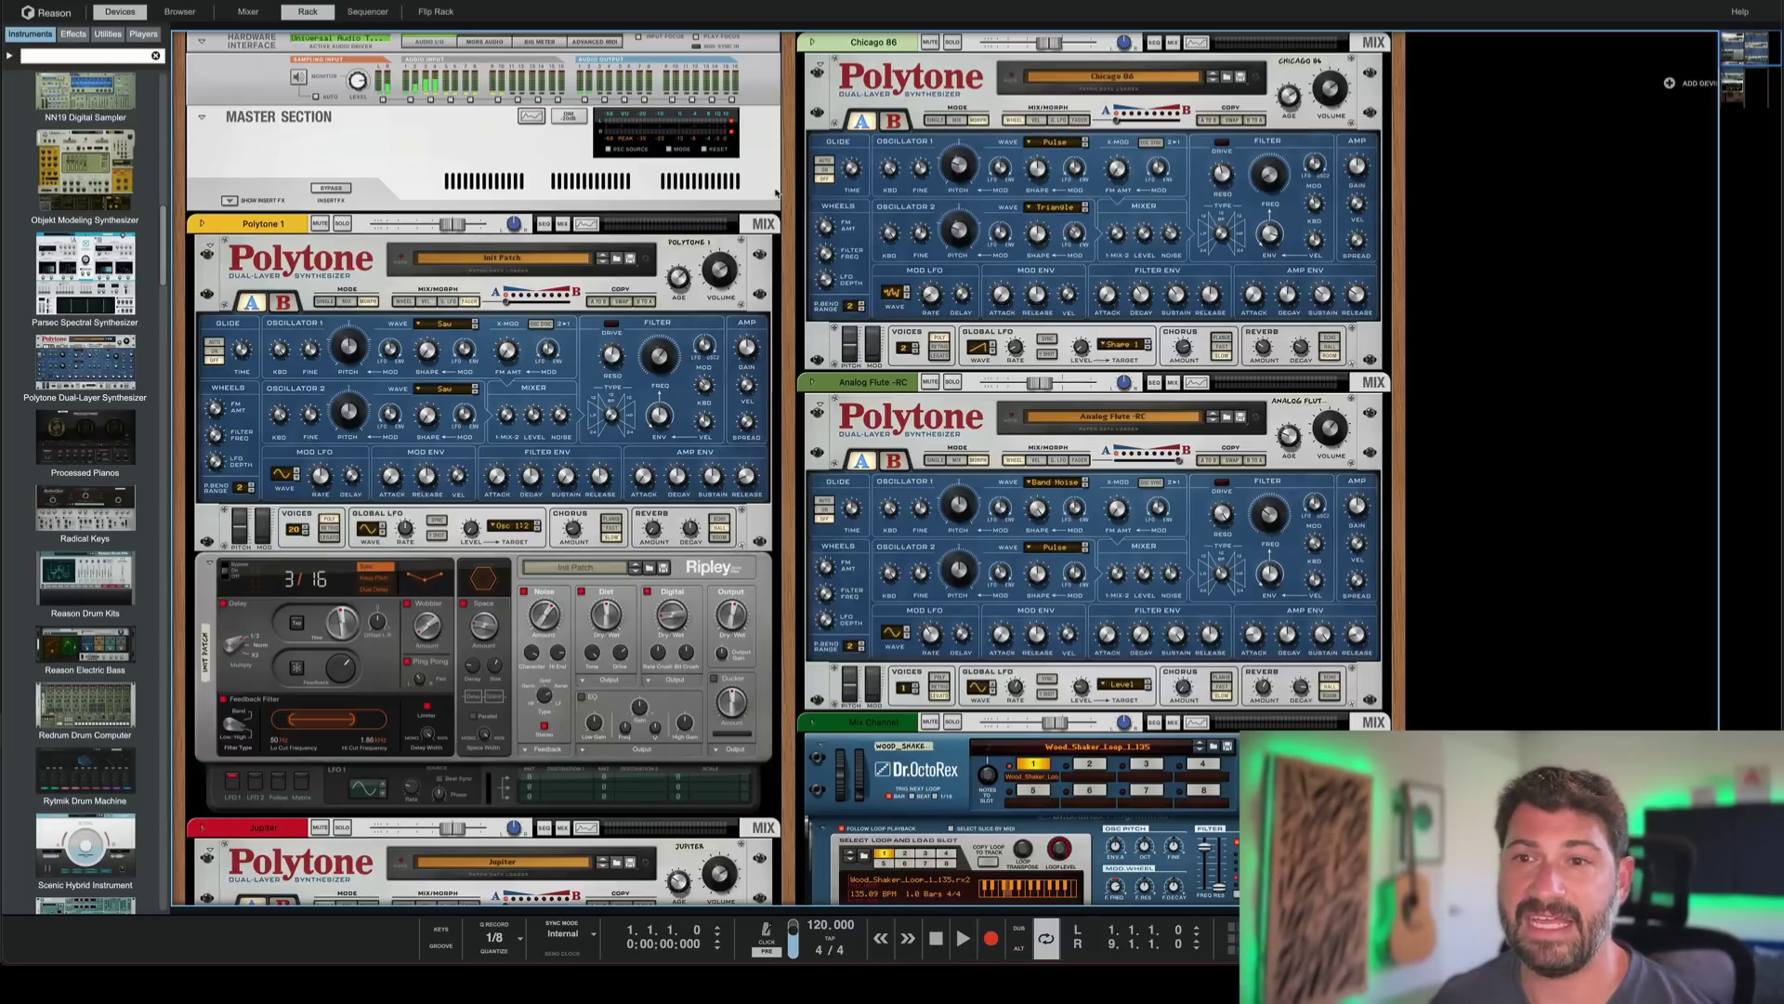
- Compare layer B and layer A of the red Polytone synthesizer above the Gain Tool
scroll(558, 432, "down", 6)
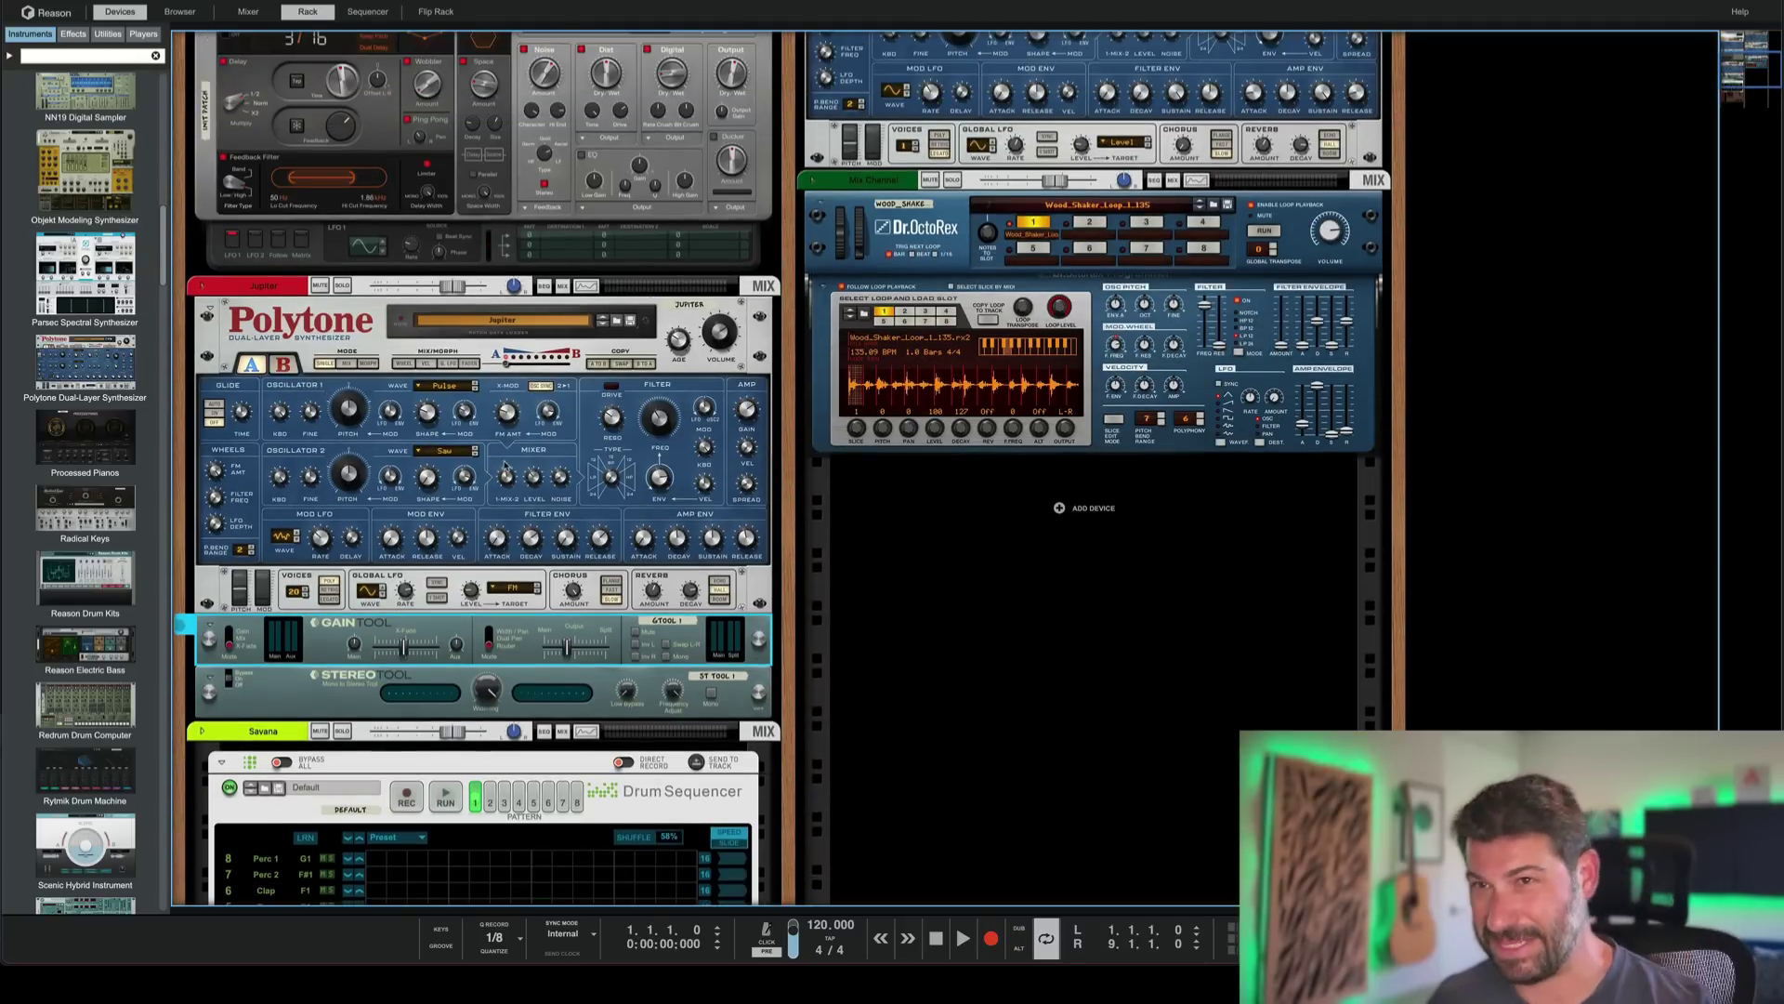
left_click(286, 365)
left_click(258, 365)
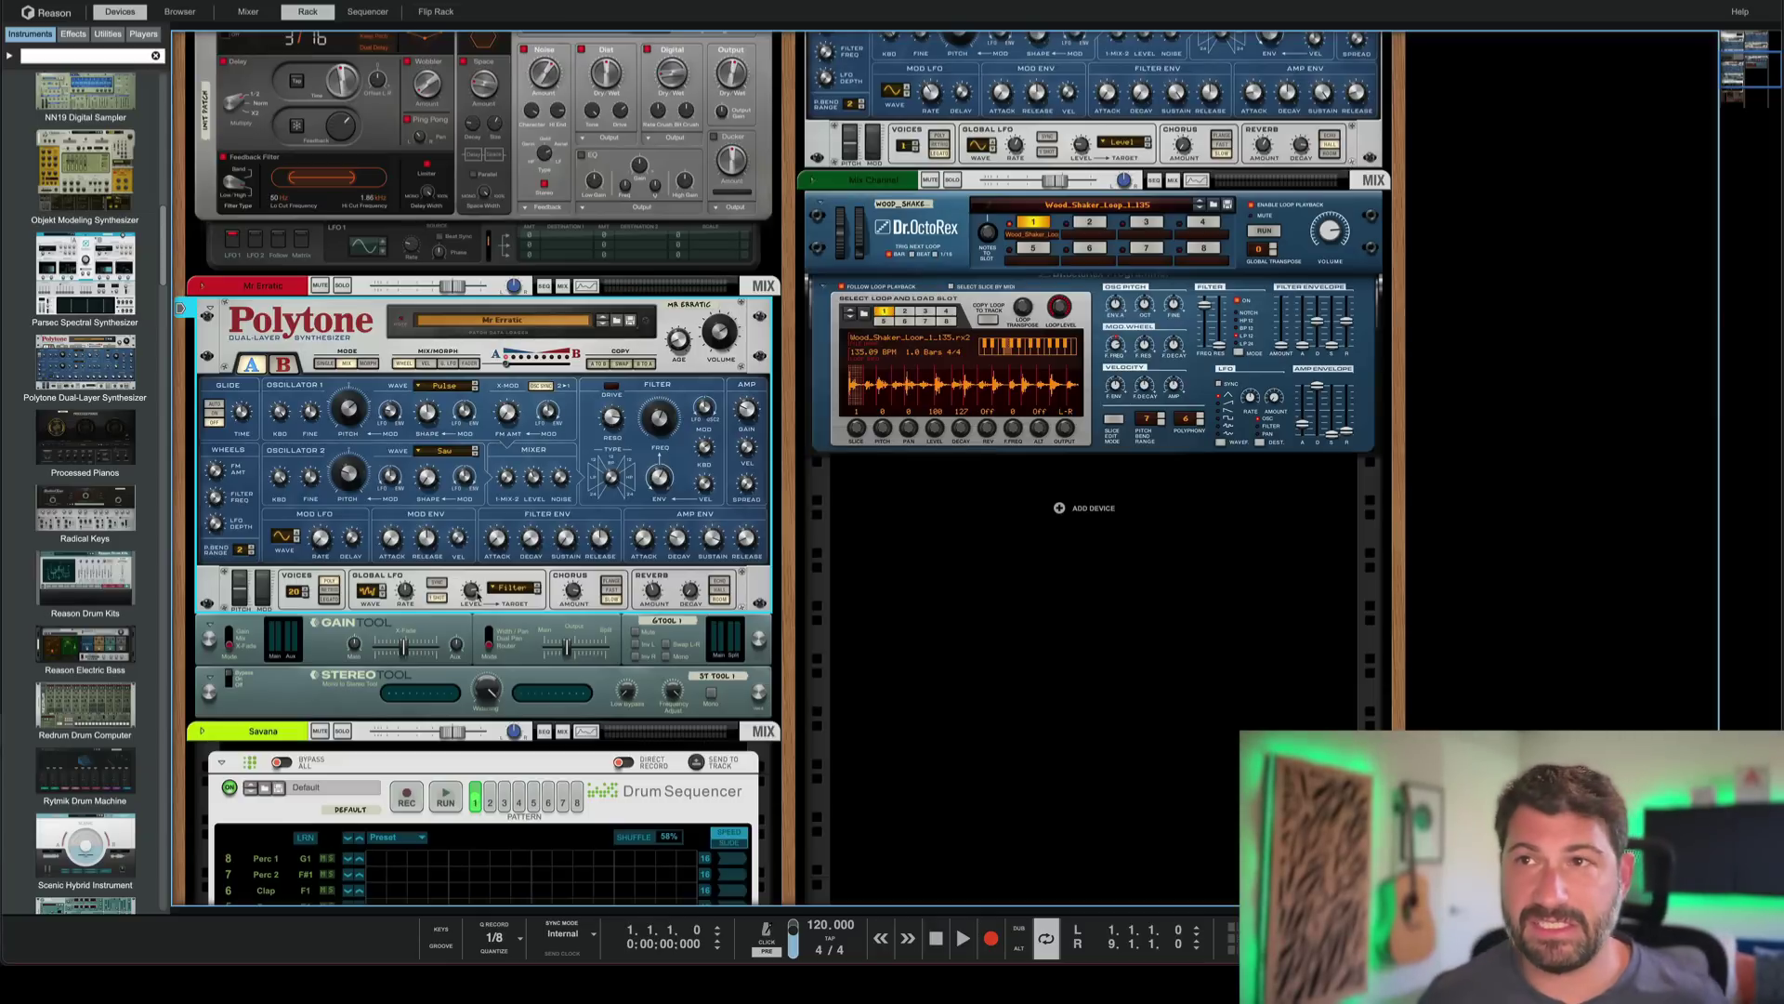
mouse_move(473, 596)
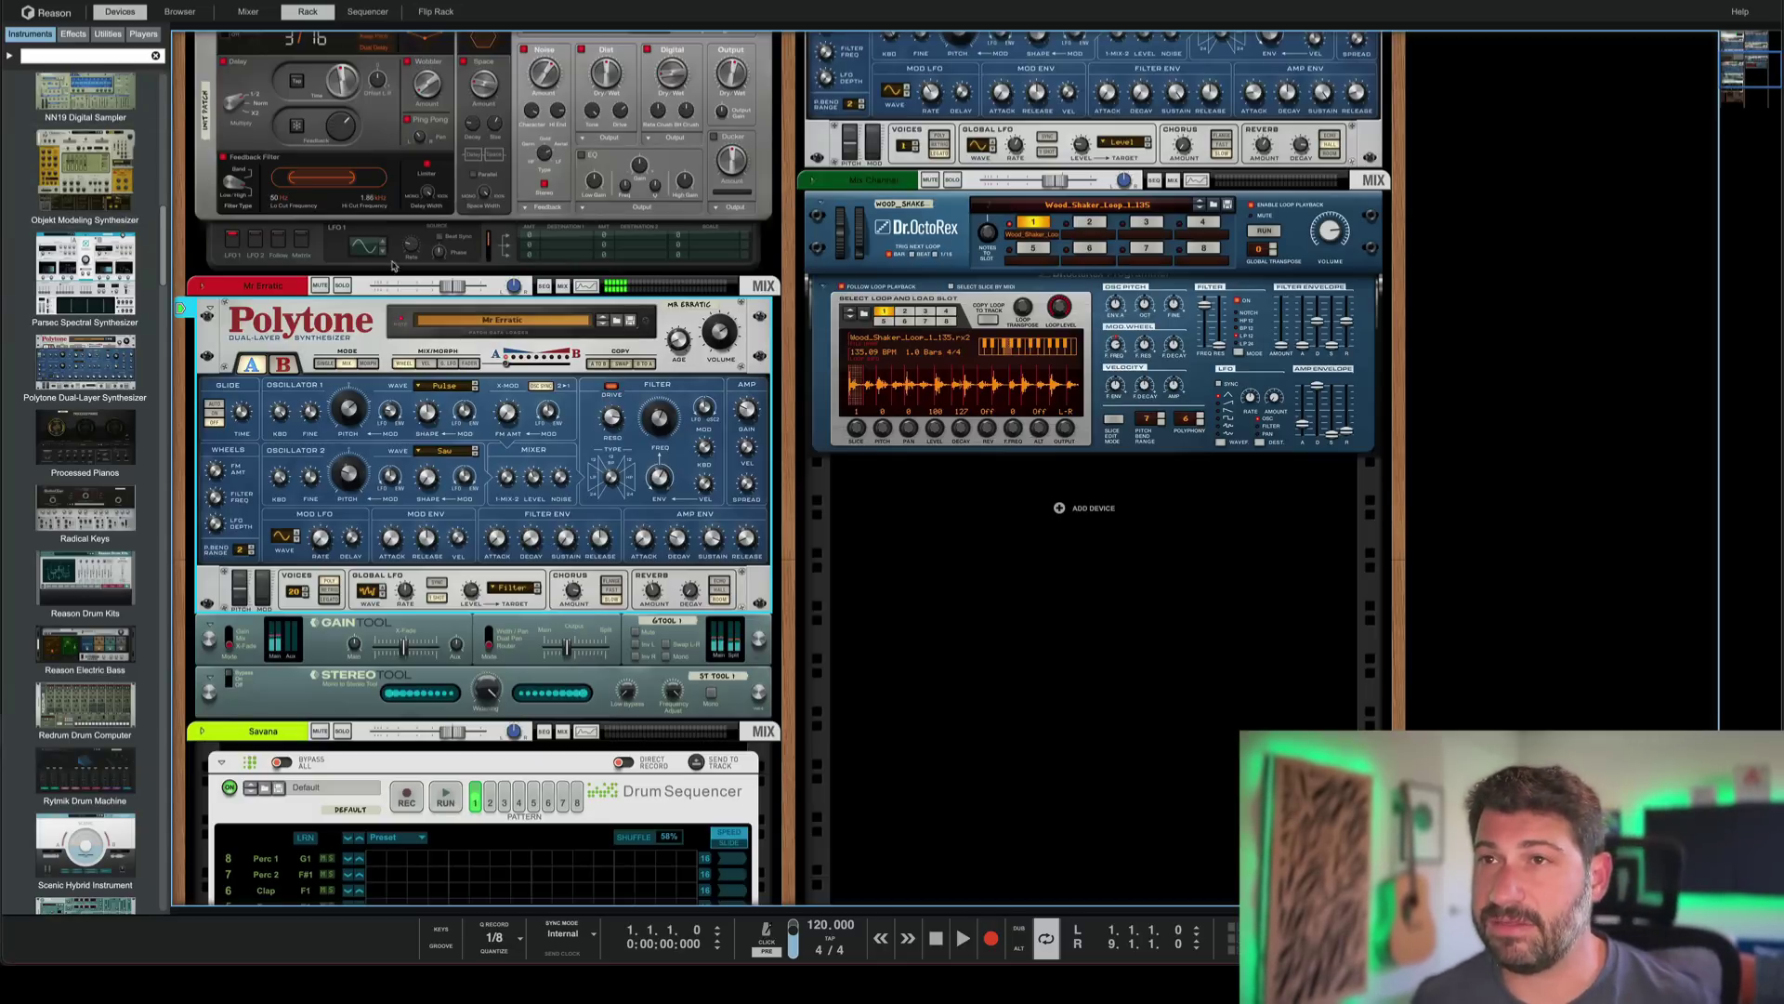
- Audition the Melancholic Harmonics patch on the red Polytone and replace it with the Polytone Nostalgia patch
left_click(497, 330)
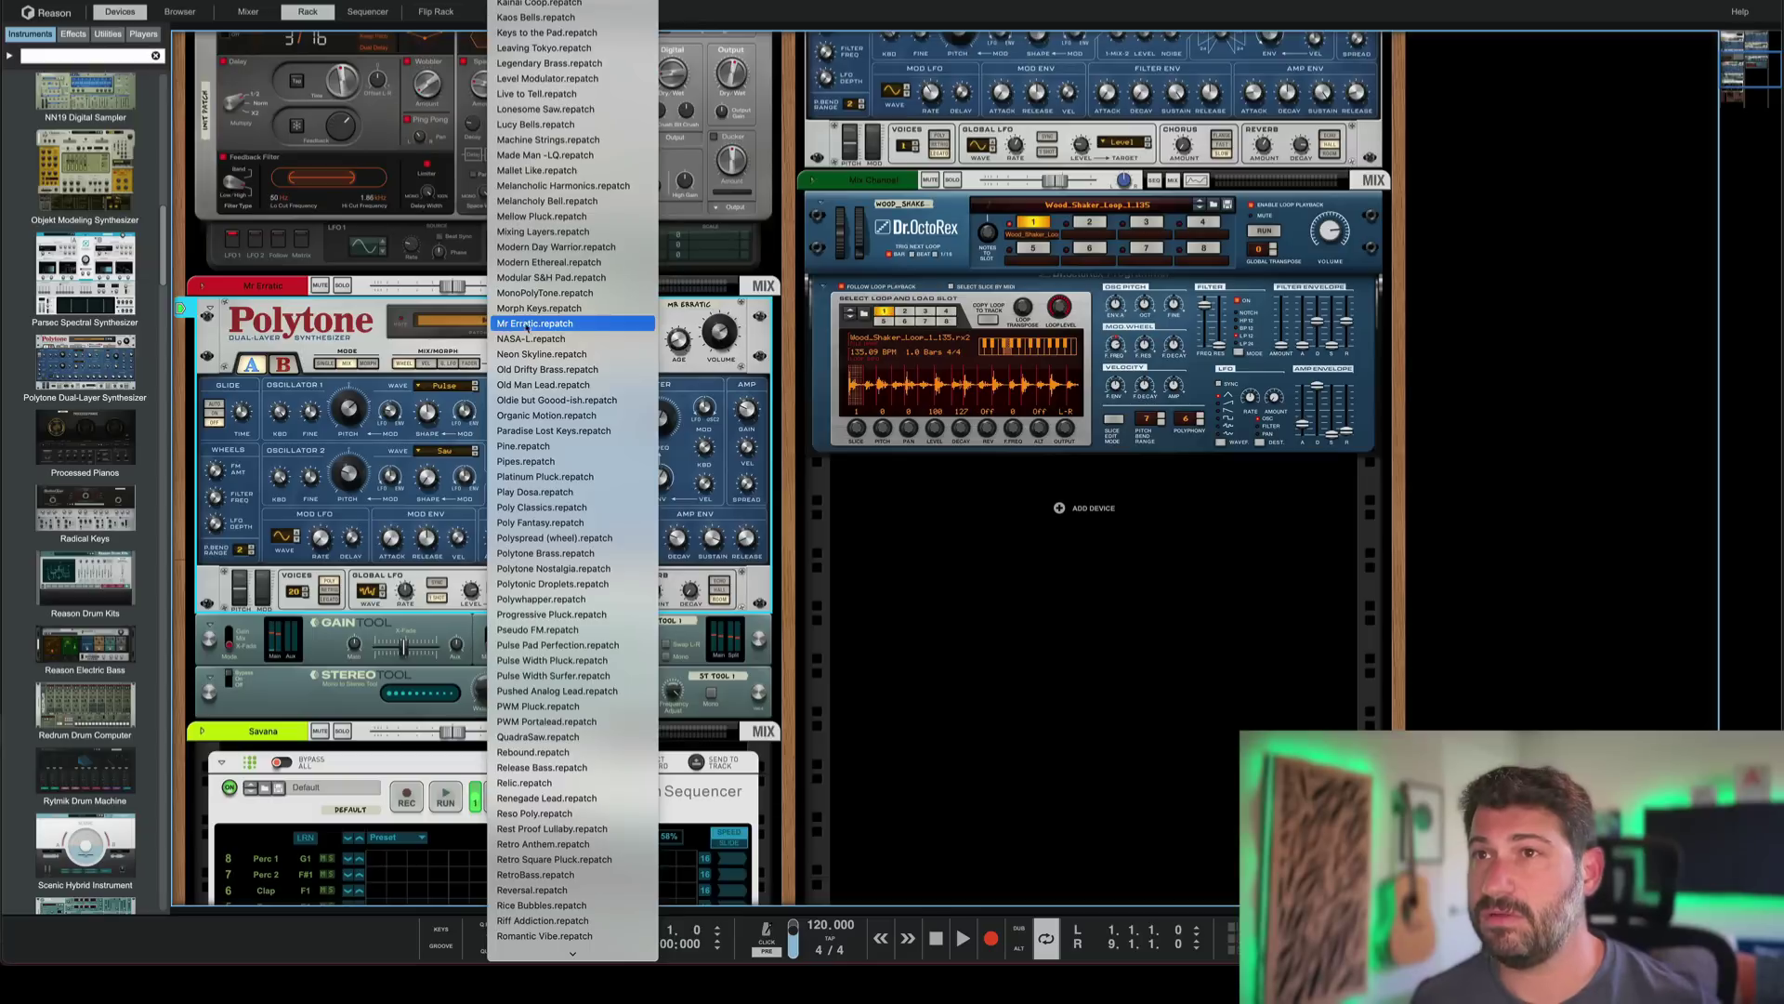
left_click(576, 188)
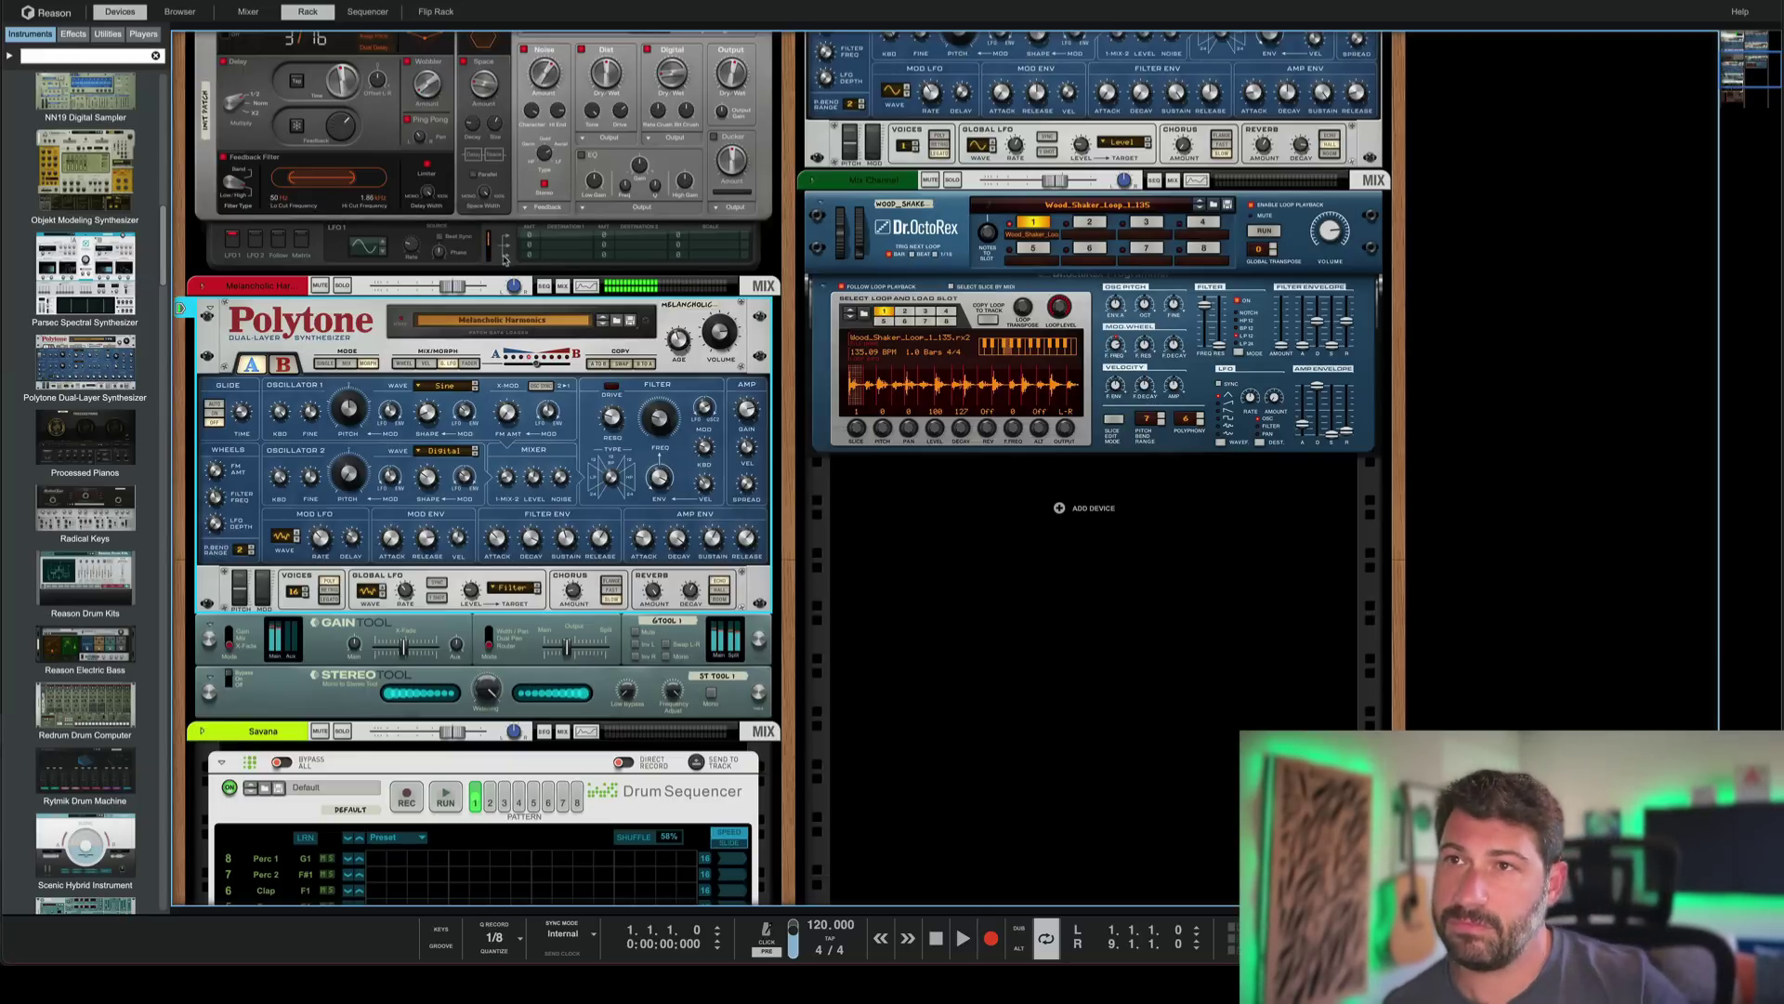
left_click(502, 316)
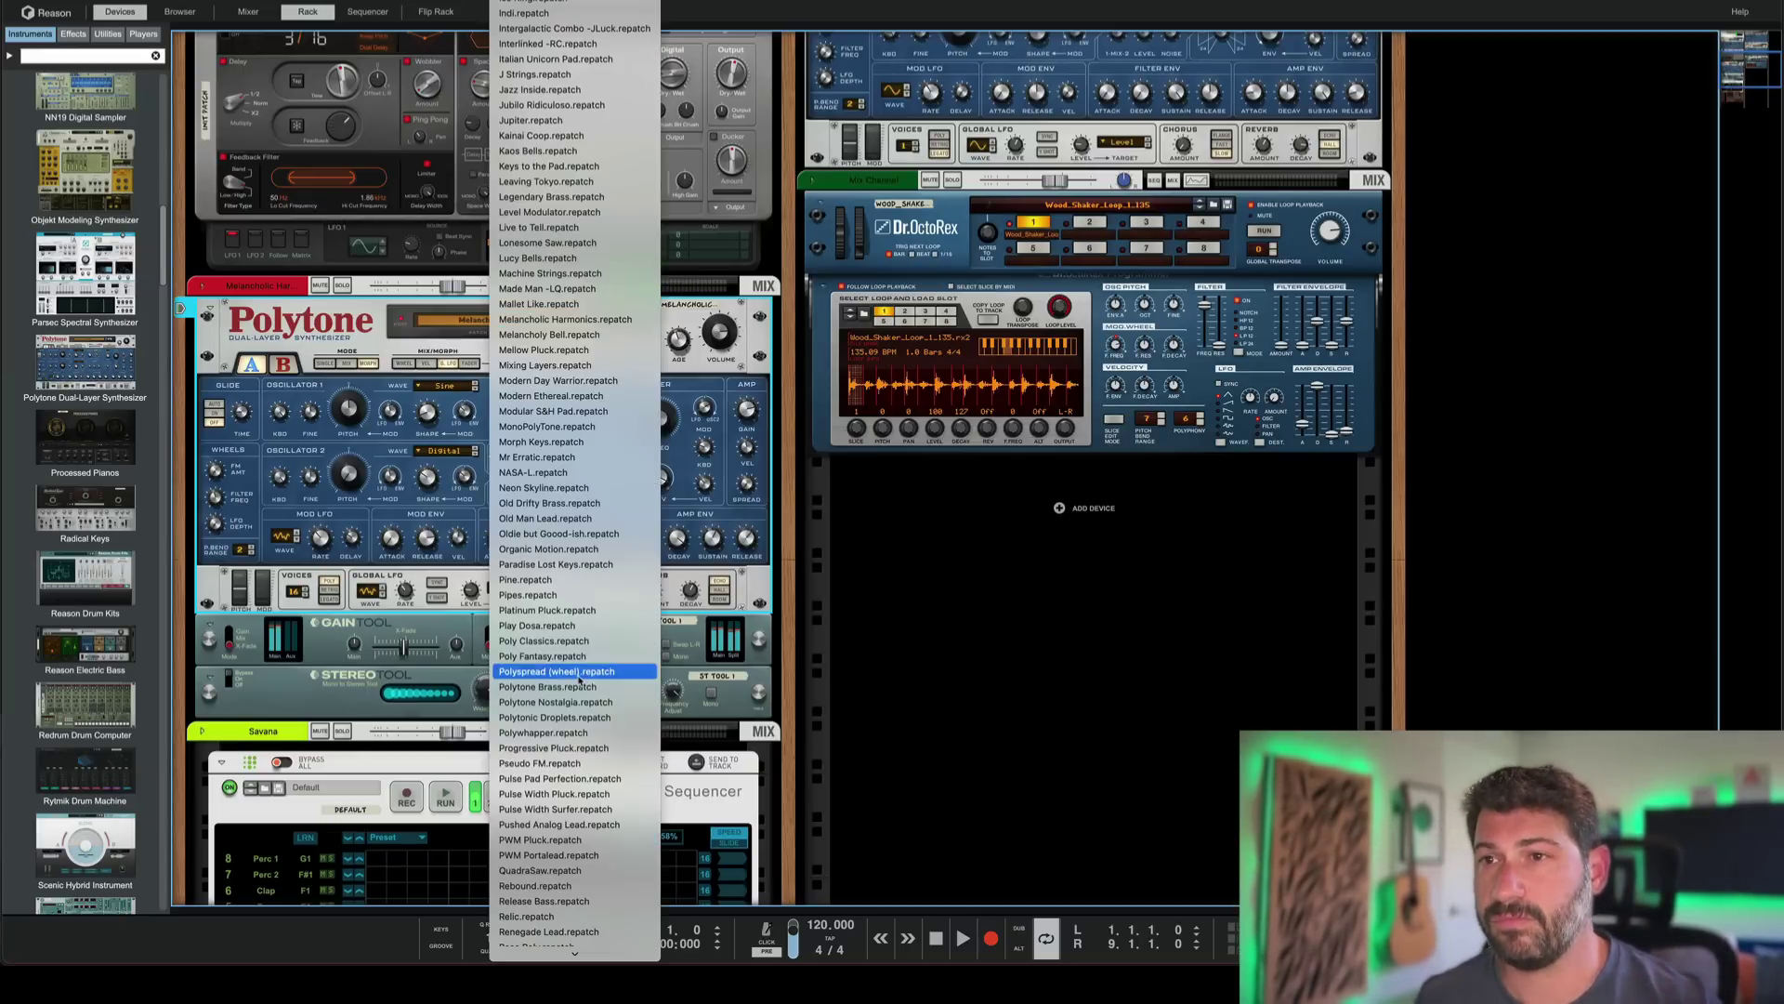
left_click(560, 708)
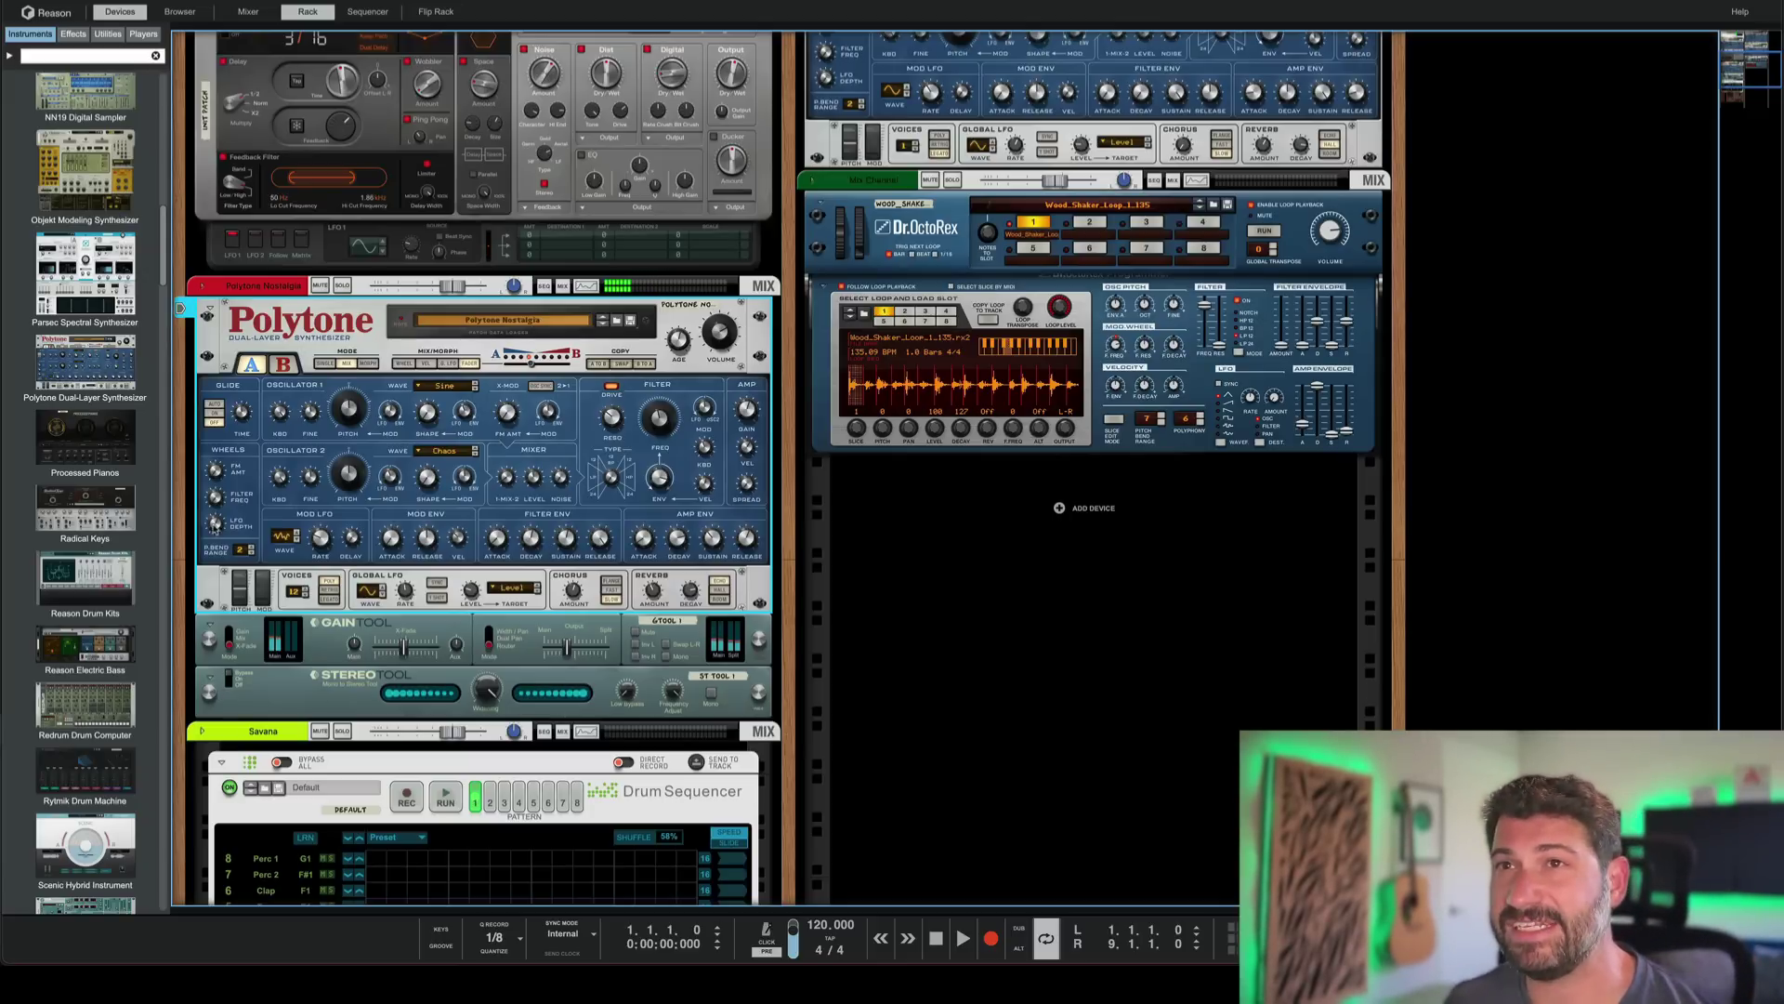
- Mute the Polytone Nostalgia channel and play the song from the start to hear the other devices
left_click(323, 285)
left_click(321, 285)
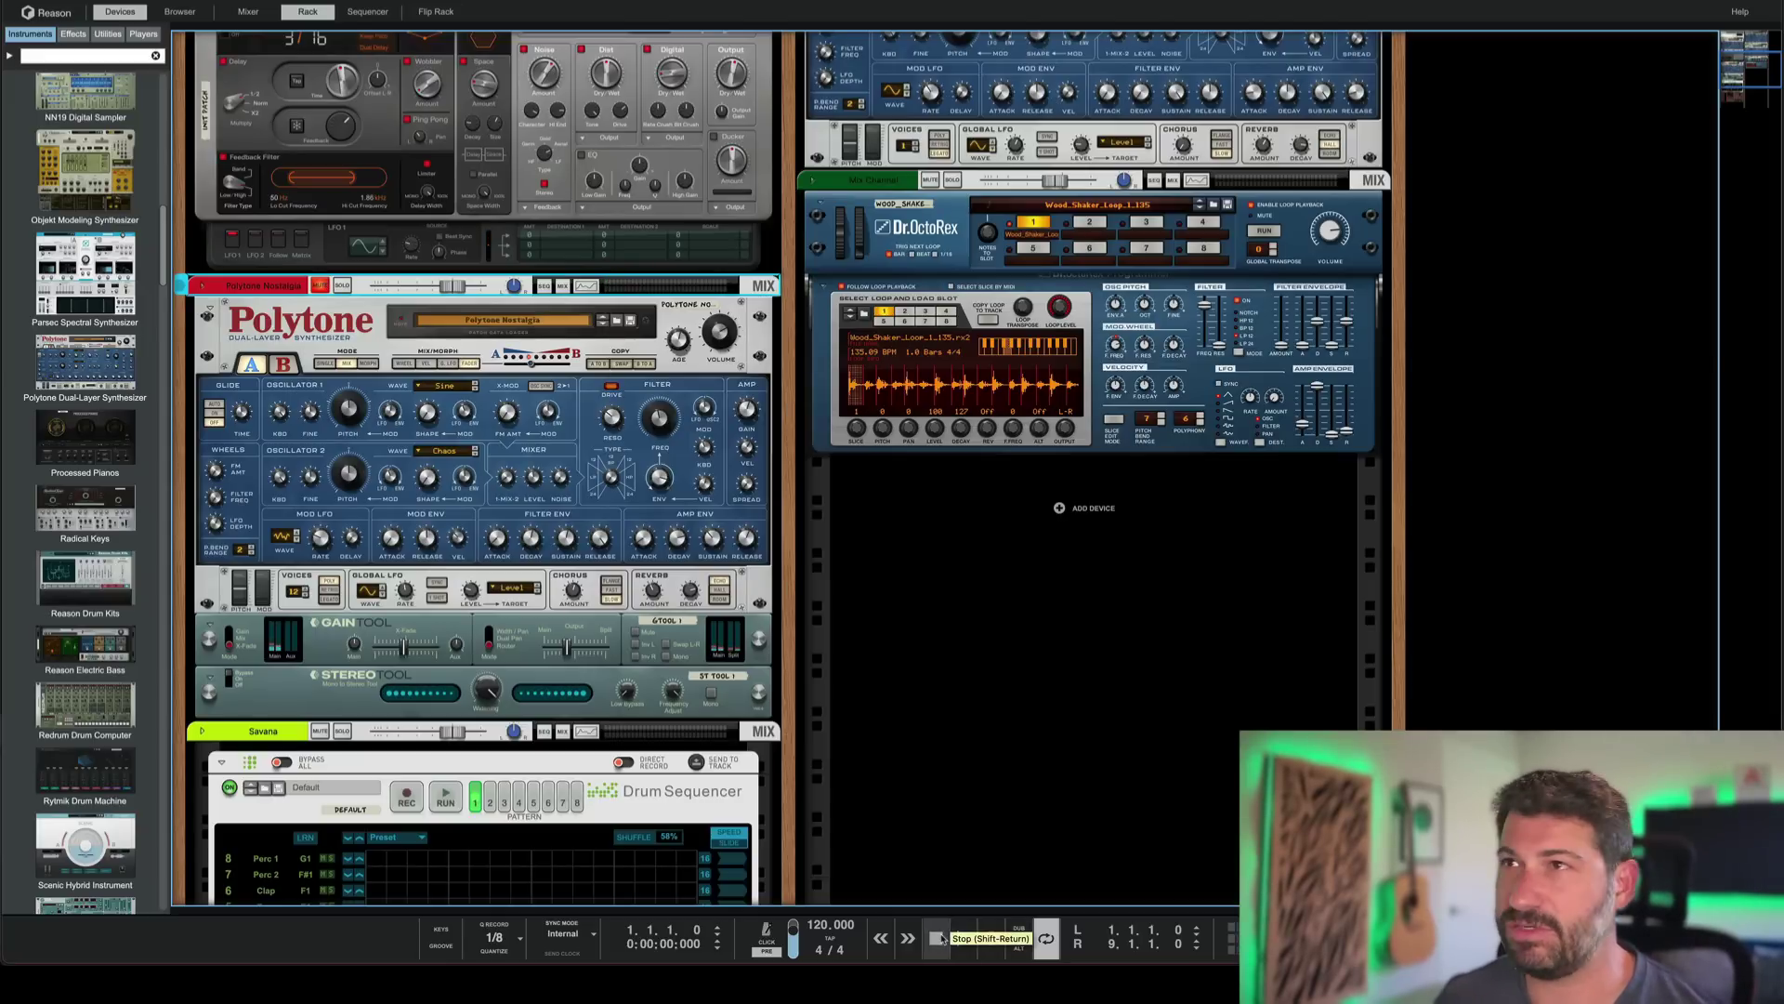
key("space")
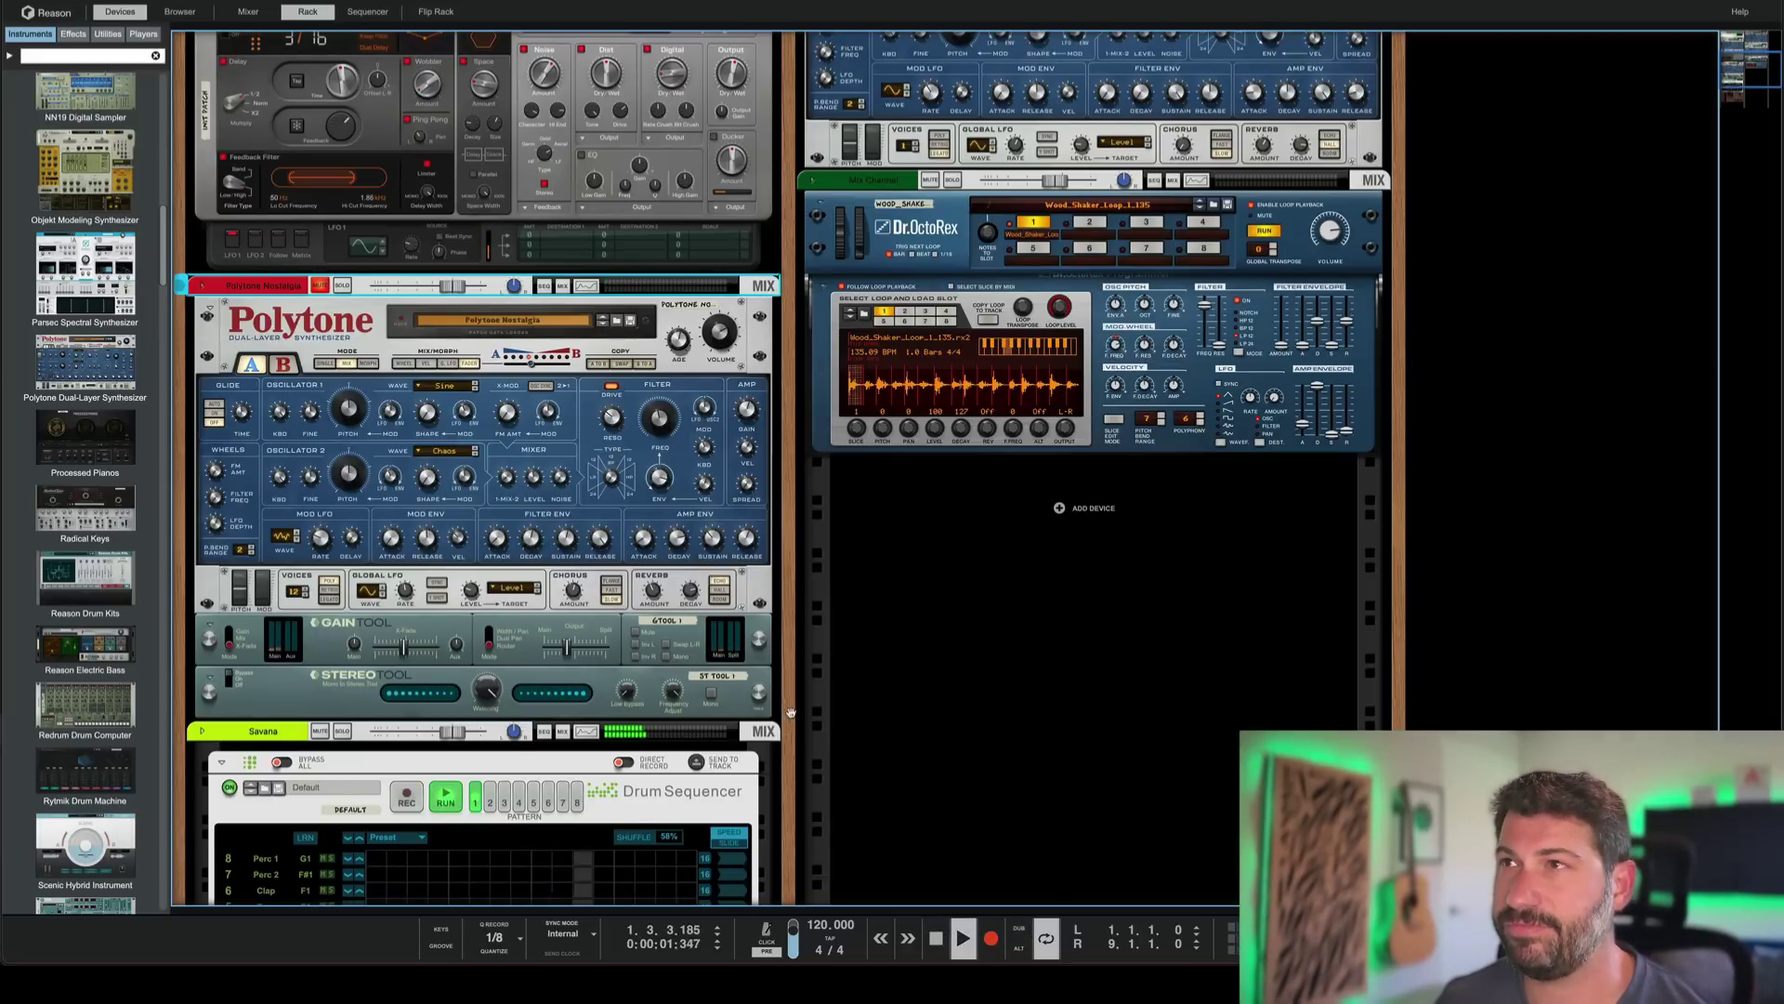
scroll(791, 712, "up", 5)
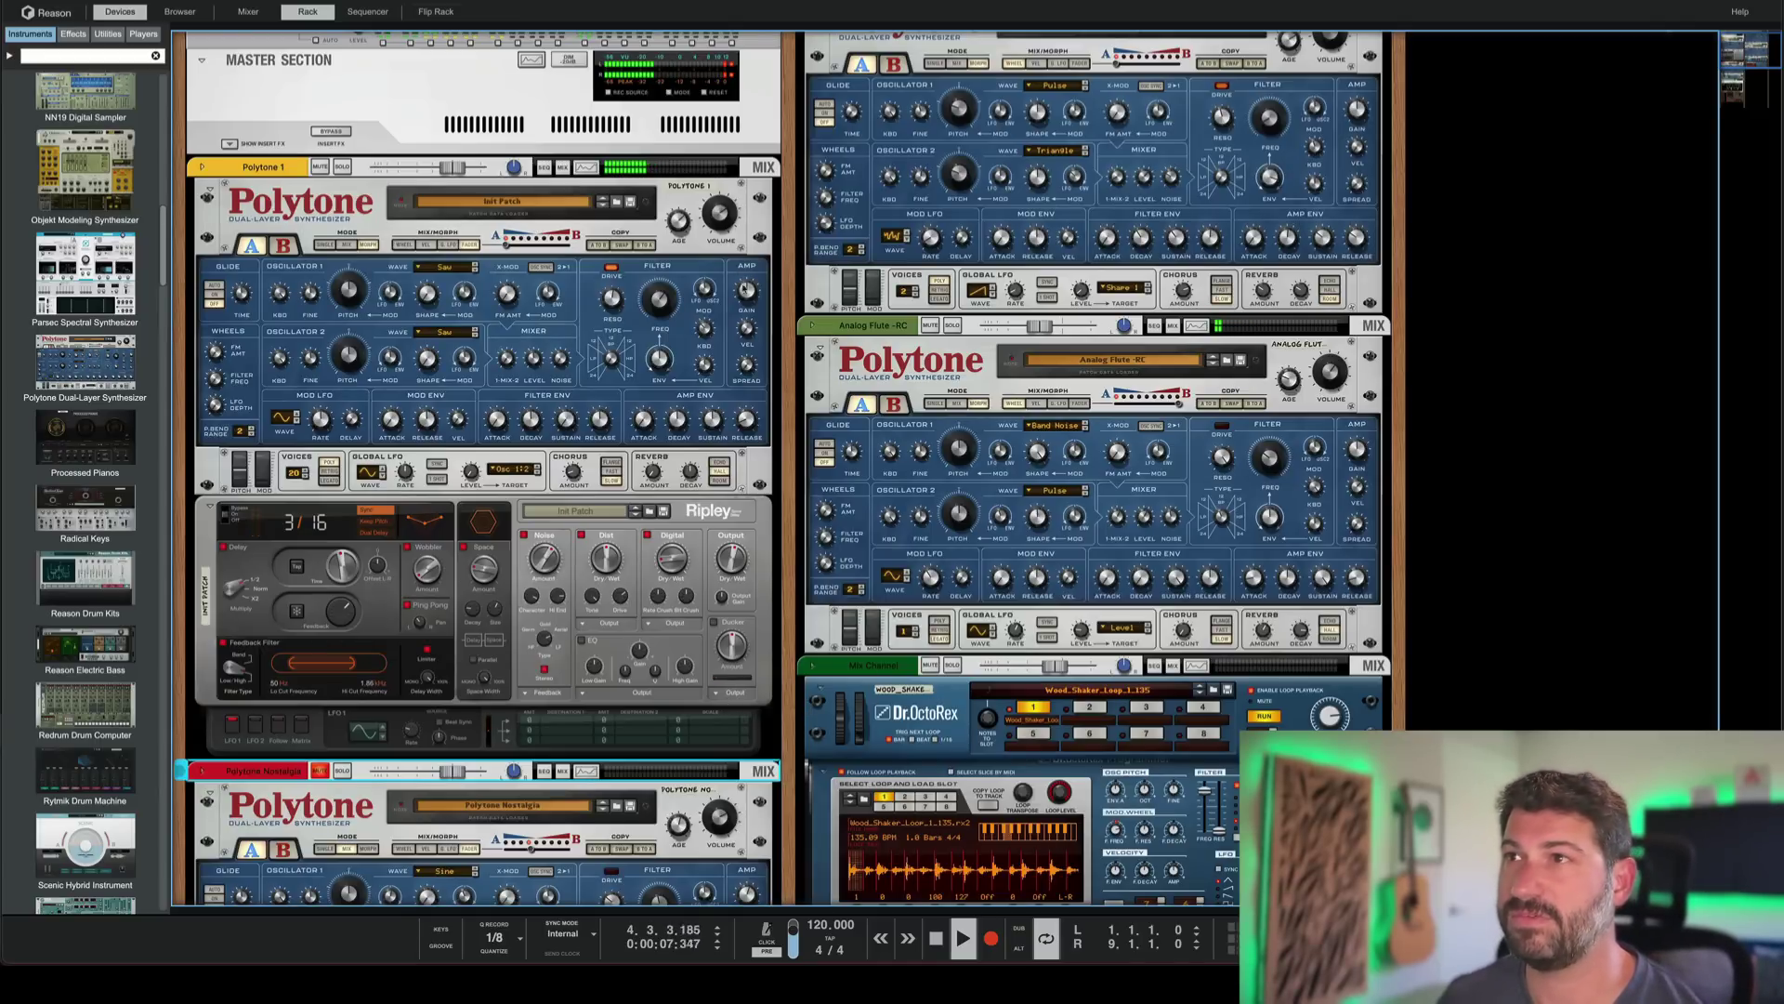
scroll(1100, 430, "up", 1)
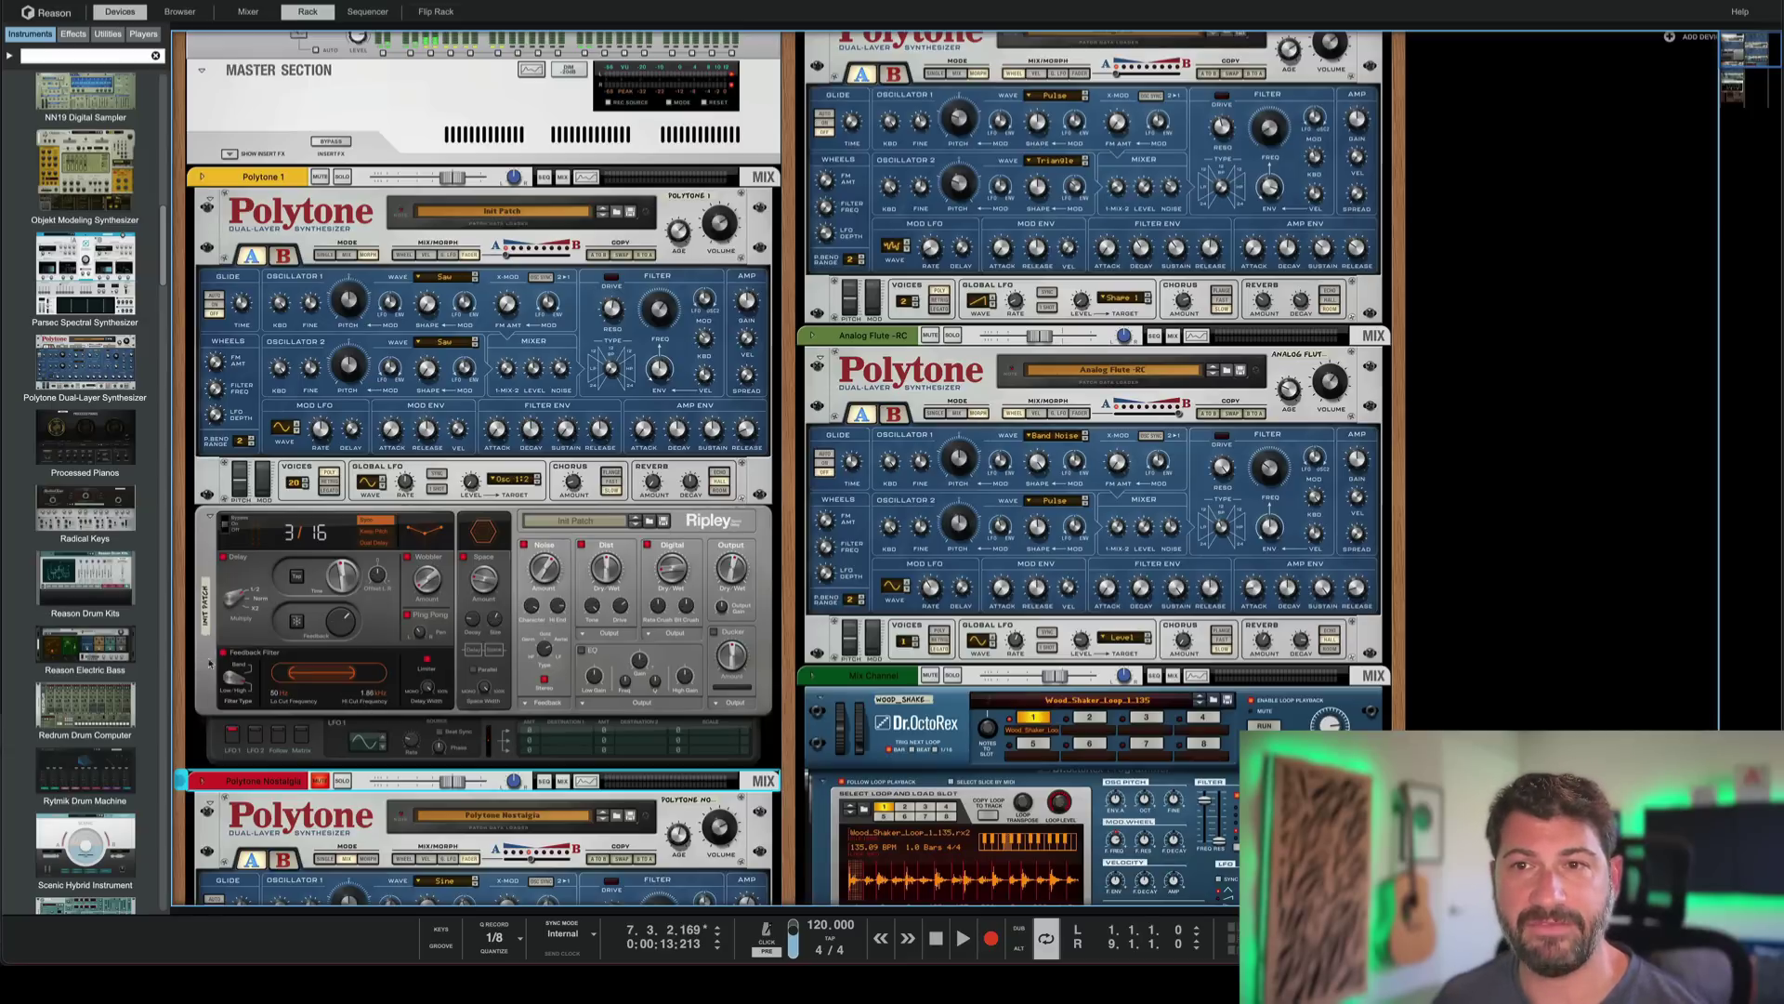
- Play the song from the start with Polytone 1 soloed and set Ripley's feedback filter to about 1.54–3.13 kHz
left_click(342, 177)
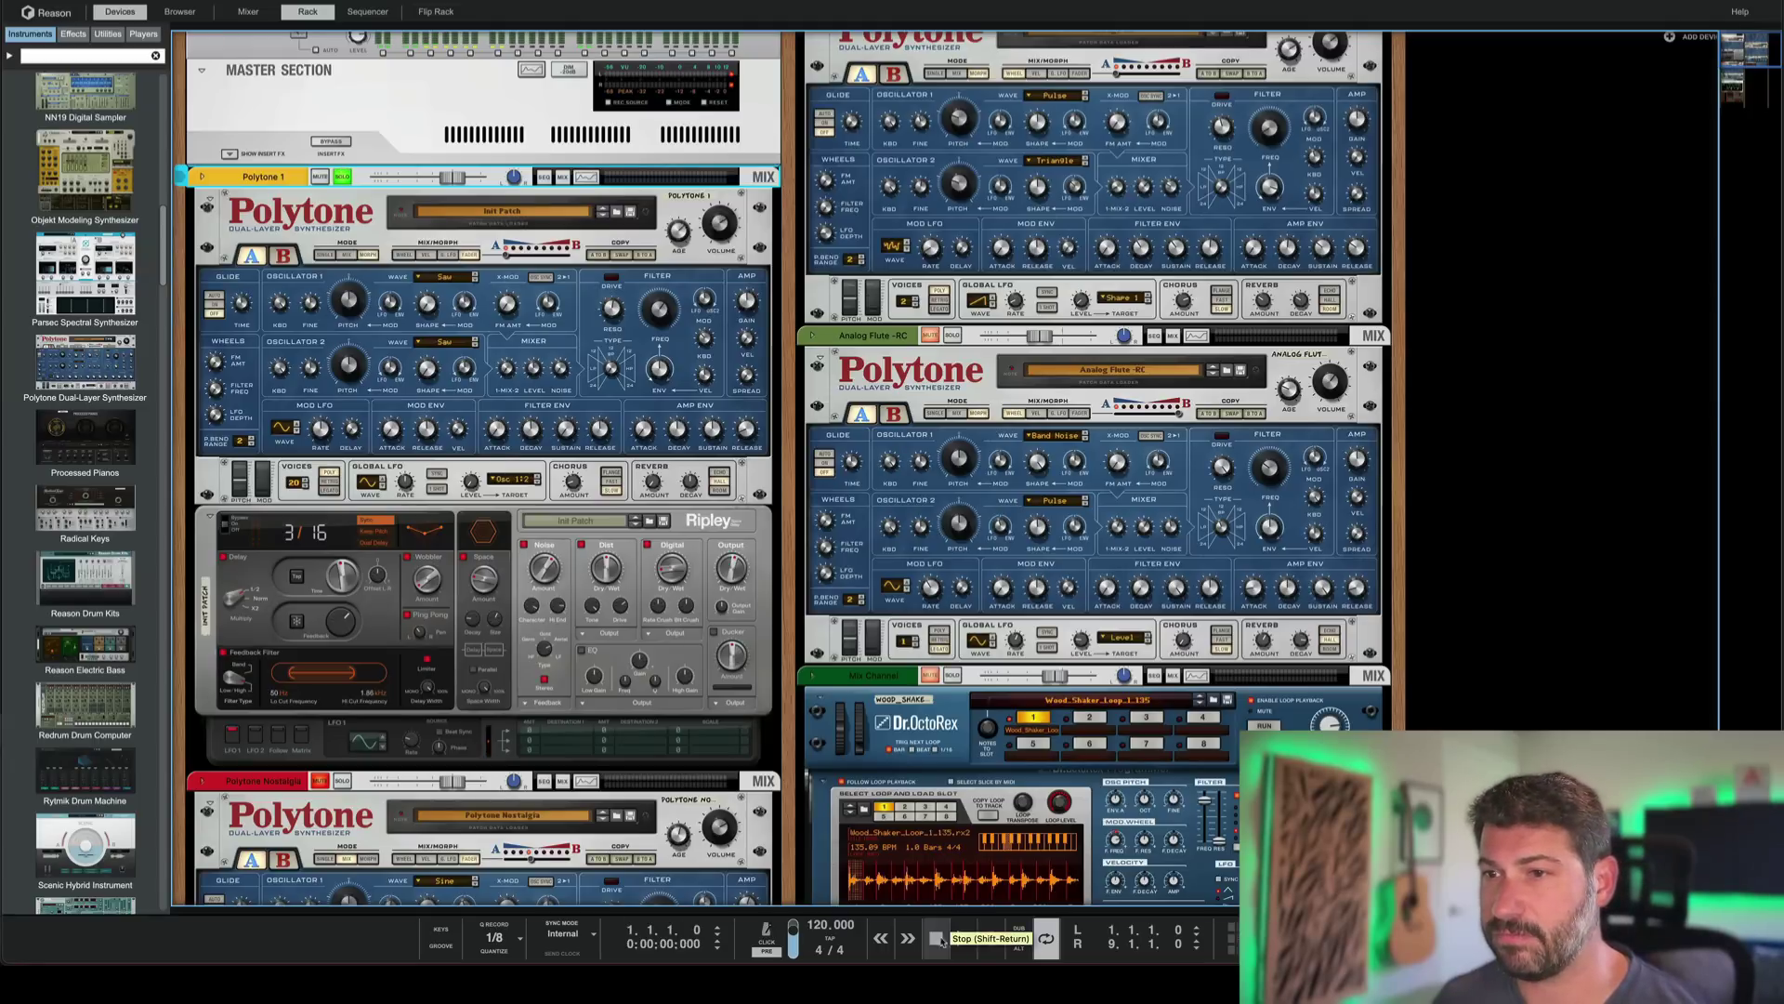
left_click(936, 939)
left_click(961, 938)
left_click_drag(315, 685, 394, 643)
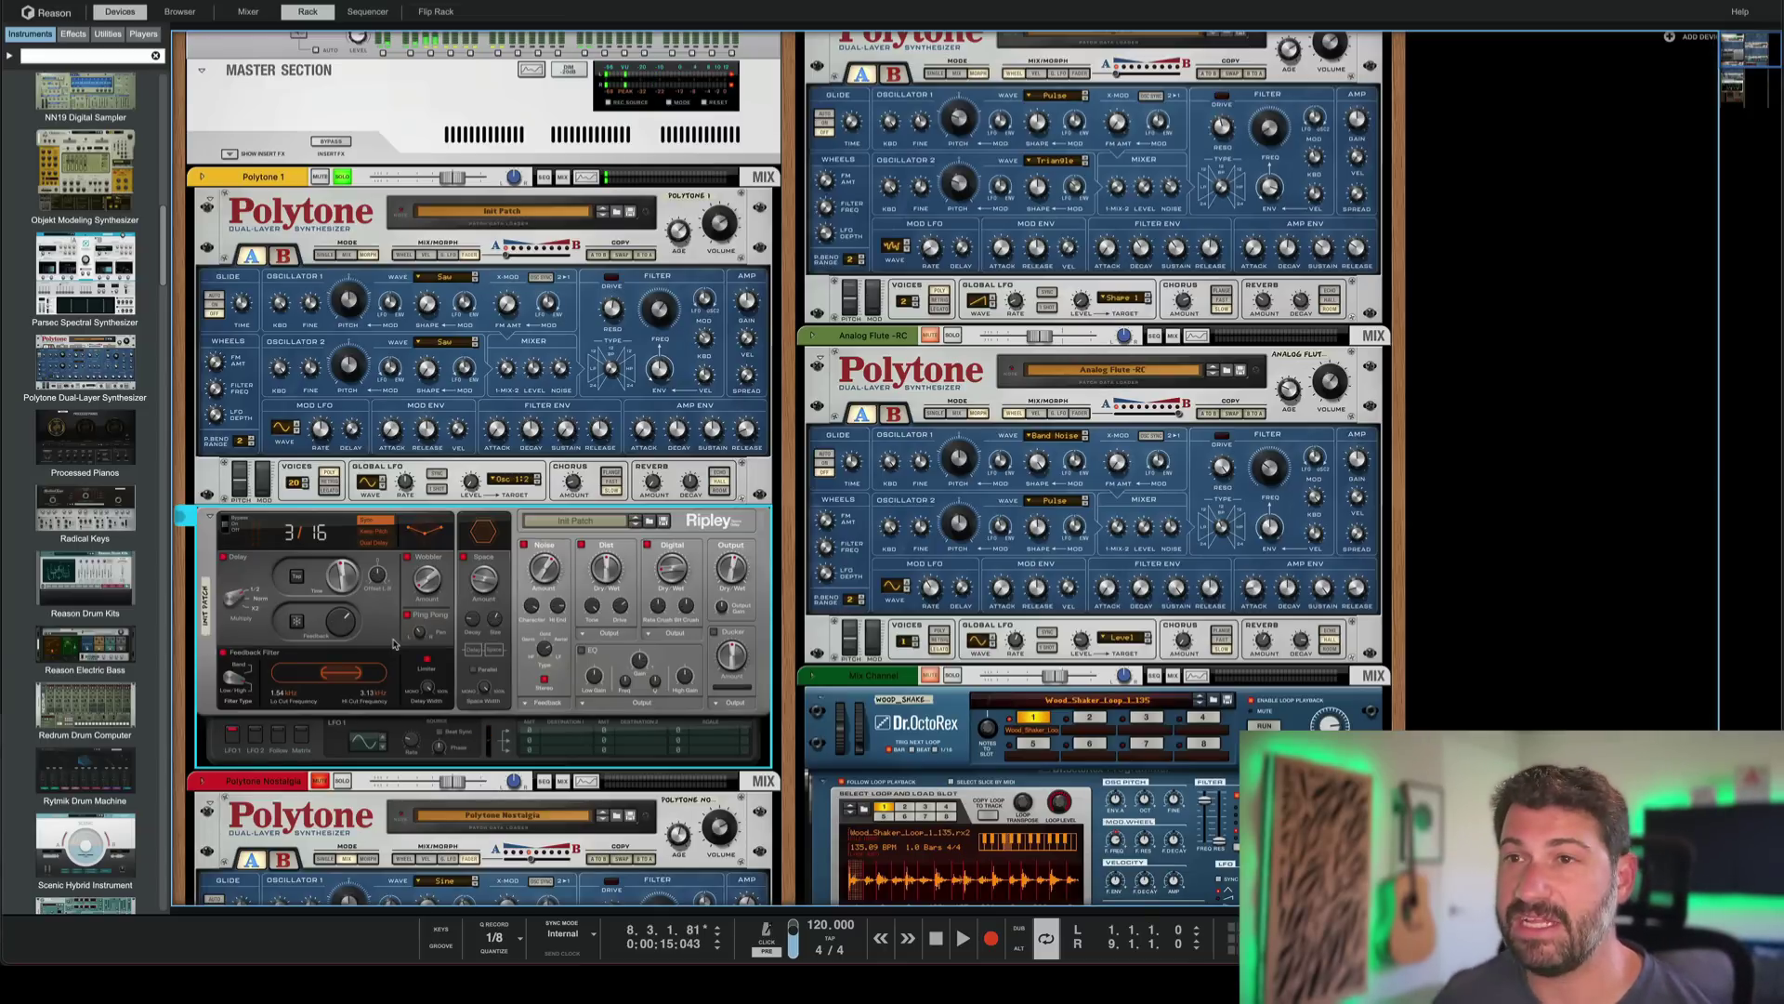
- Examine Ripley's cabling on the rear of the rack and the signal position options of its Digital section
key("Tab")
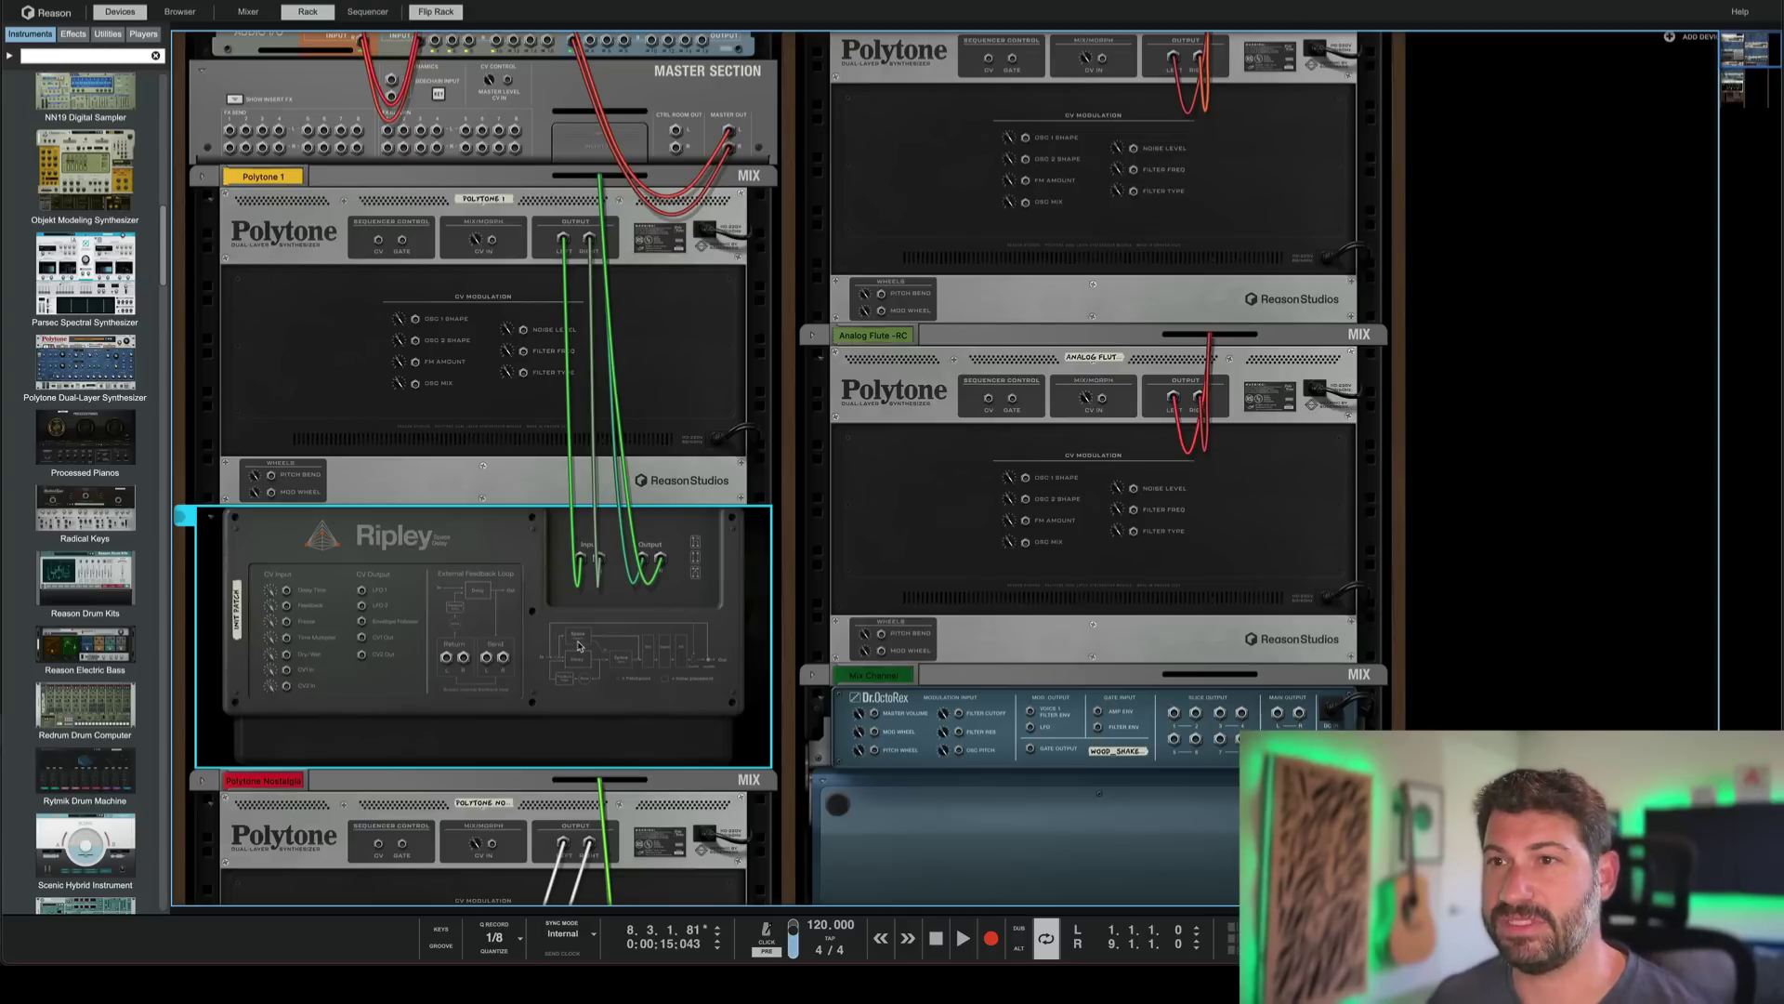
key("Tab")
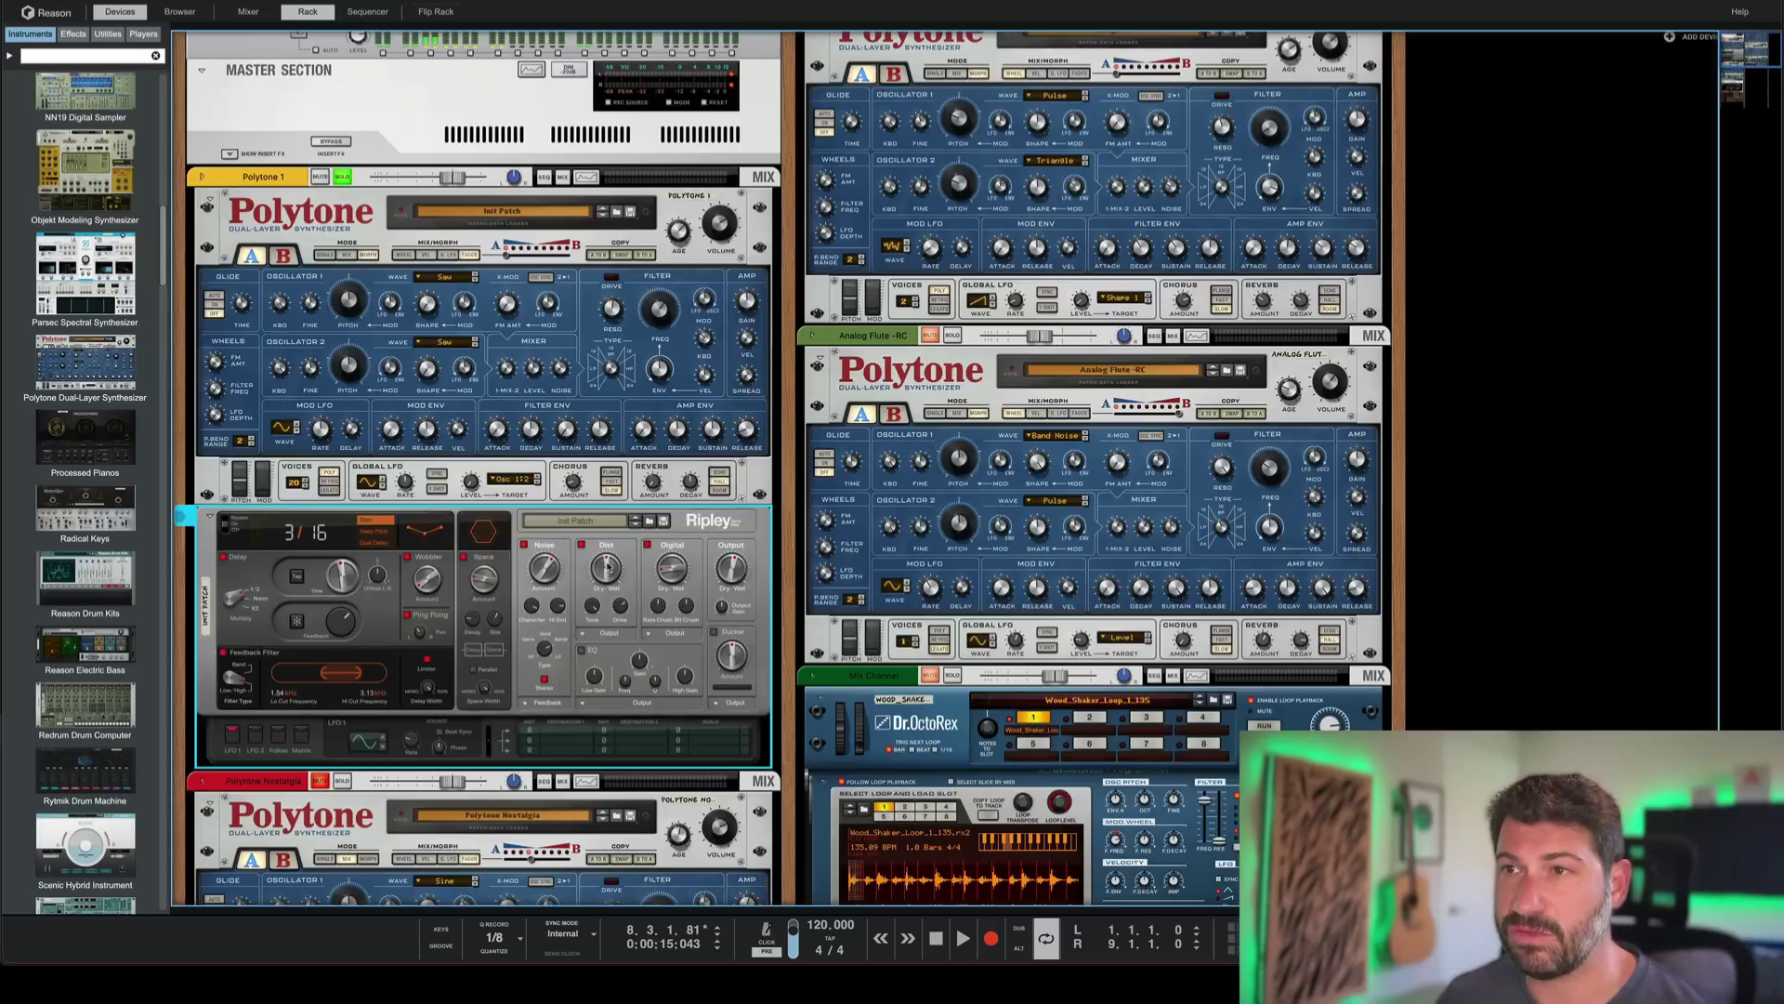
left_click(676, 633)
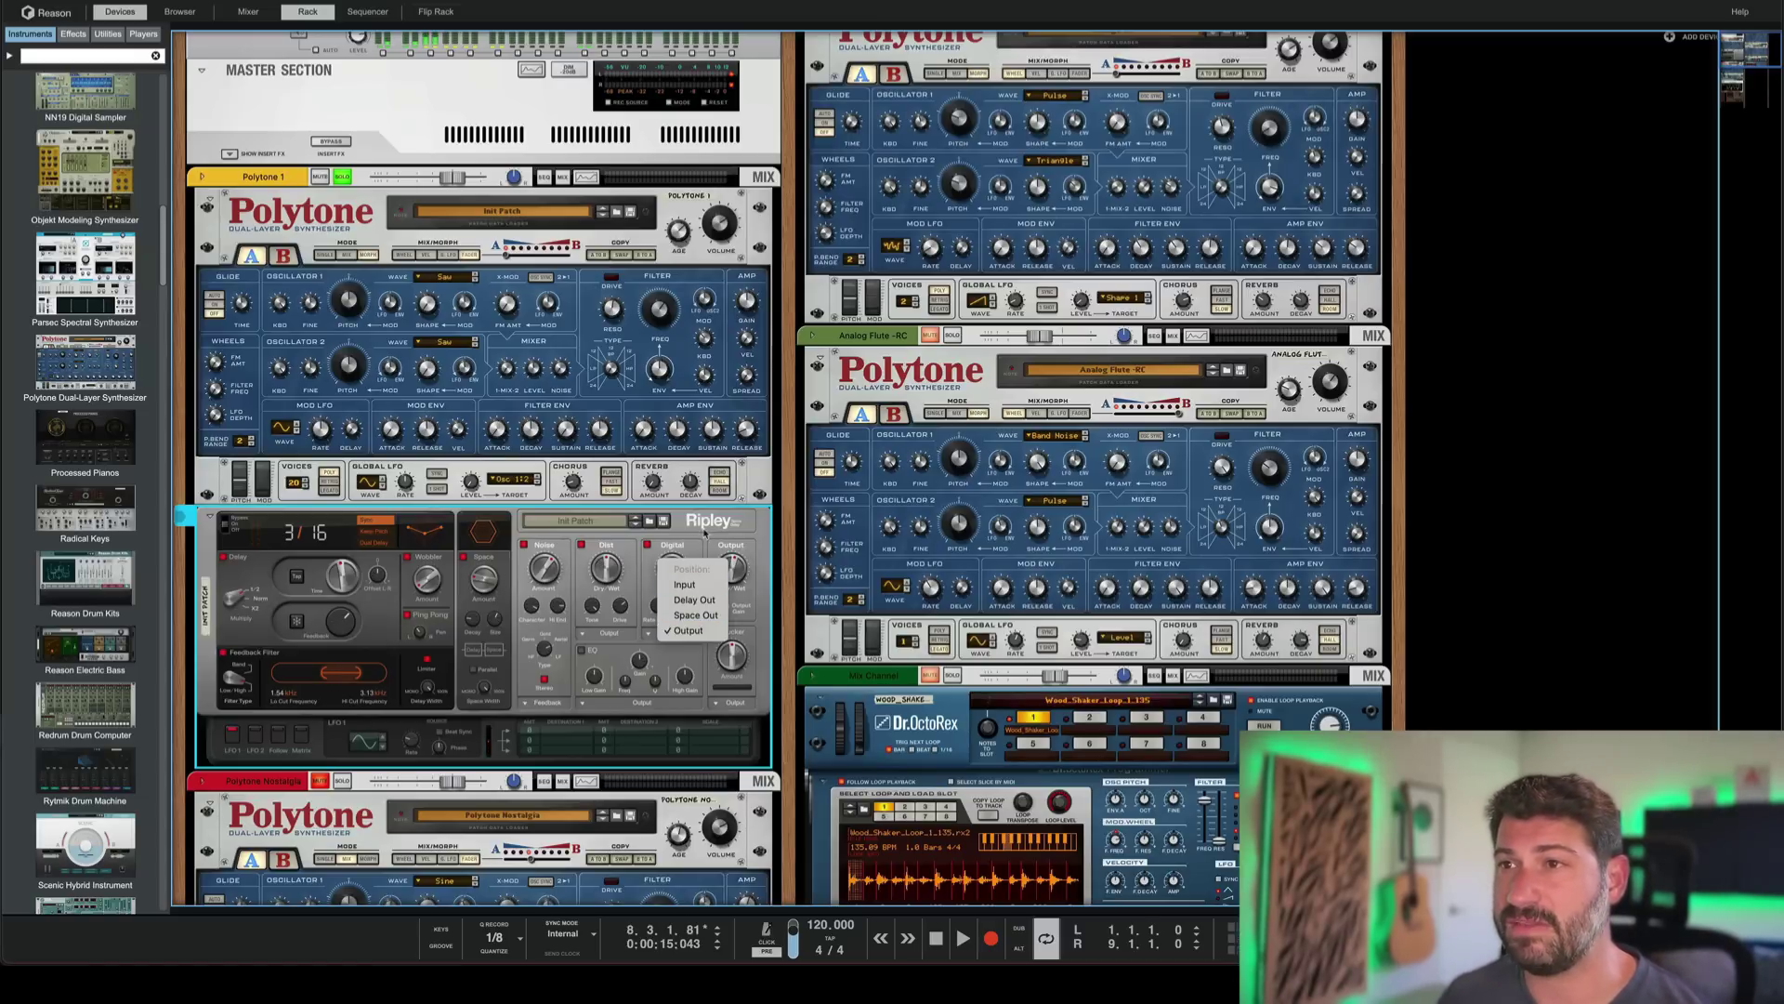
left_click(714, 556)
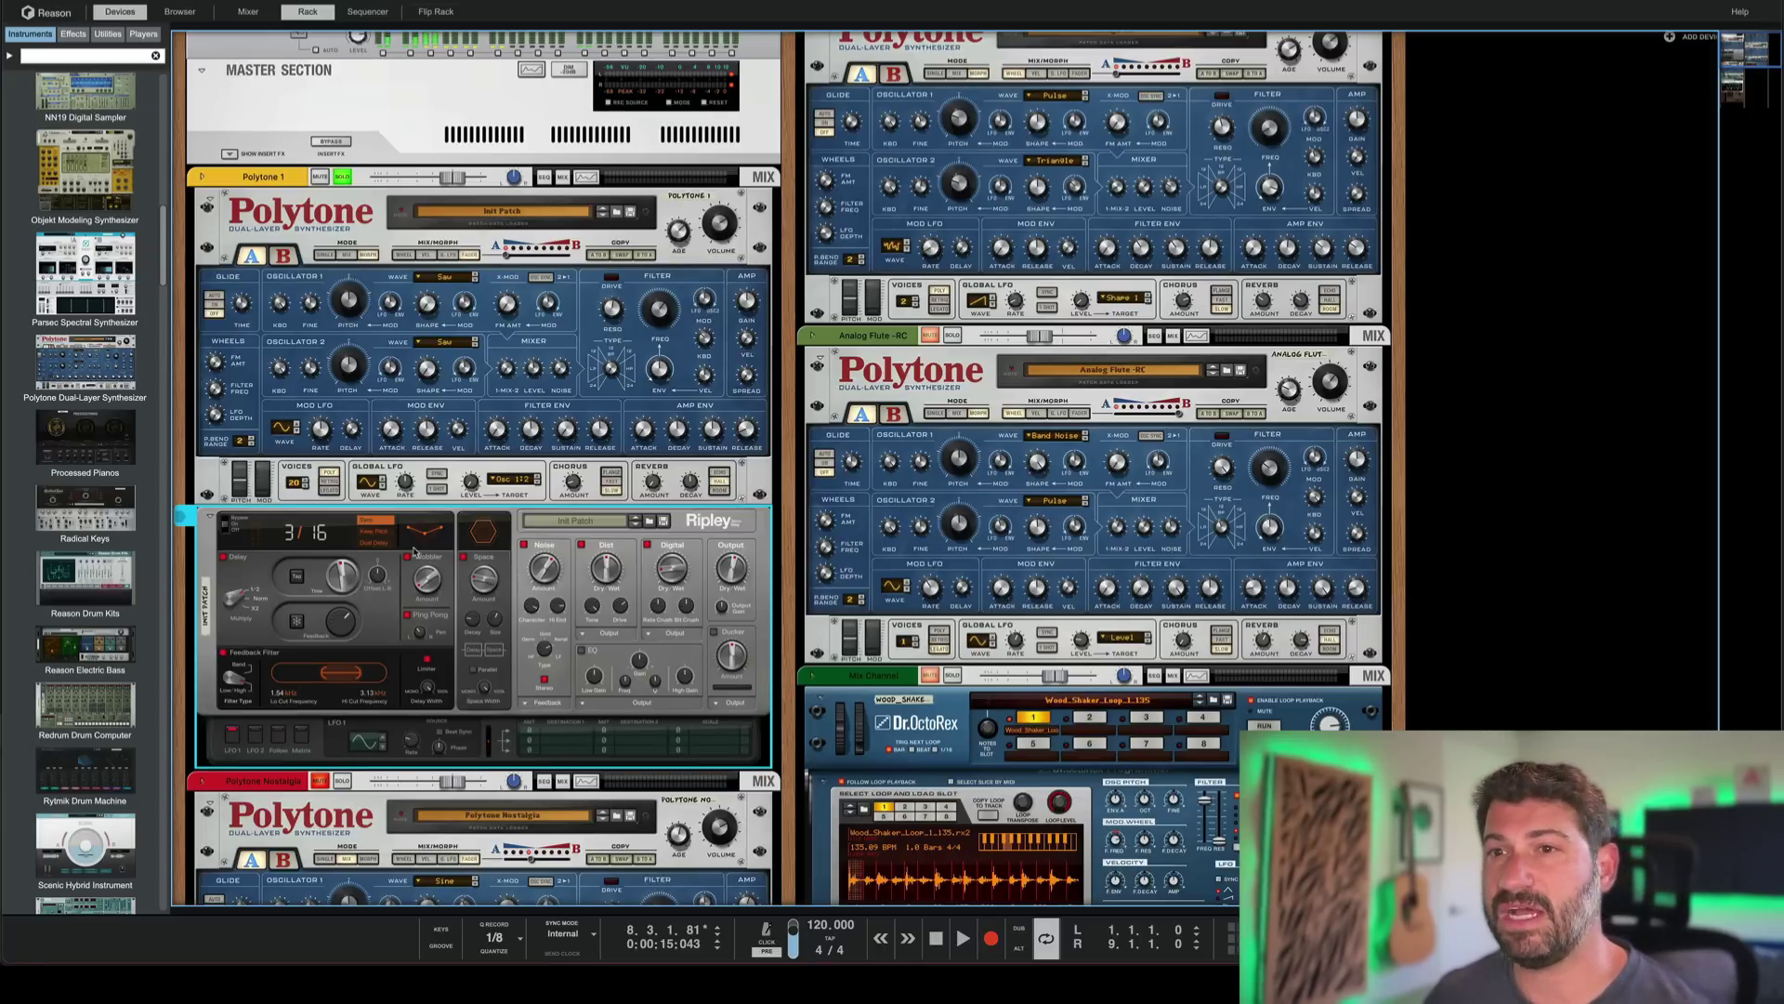
- Set the Gain Tool below Polytone Nostalgia to Mix input mode and dual pan output, and try its left pan
scroll(378, 572, "down", 1)
scroll(378, 573, "down", 5)
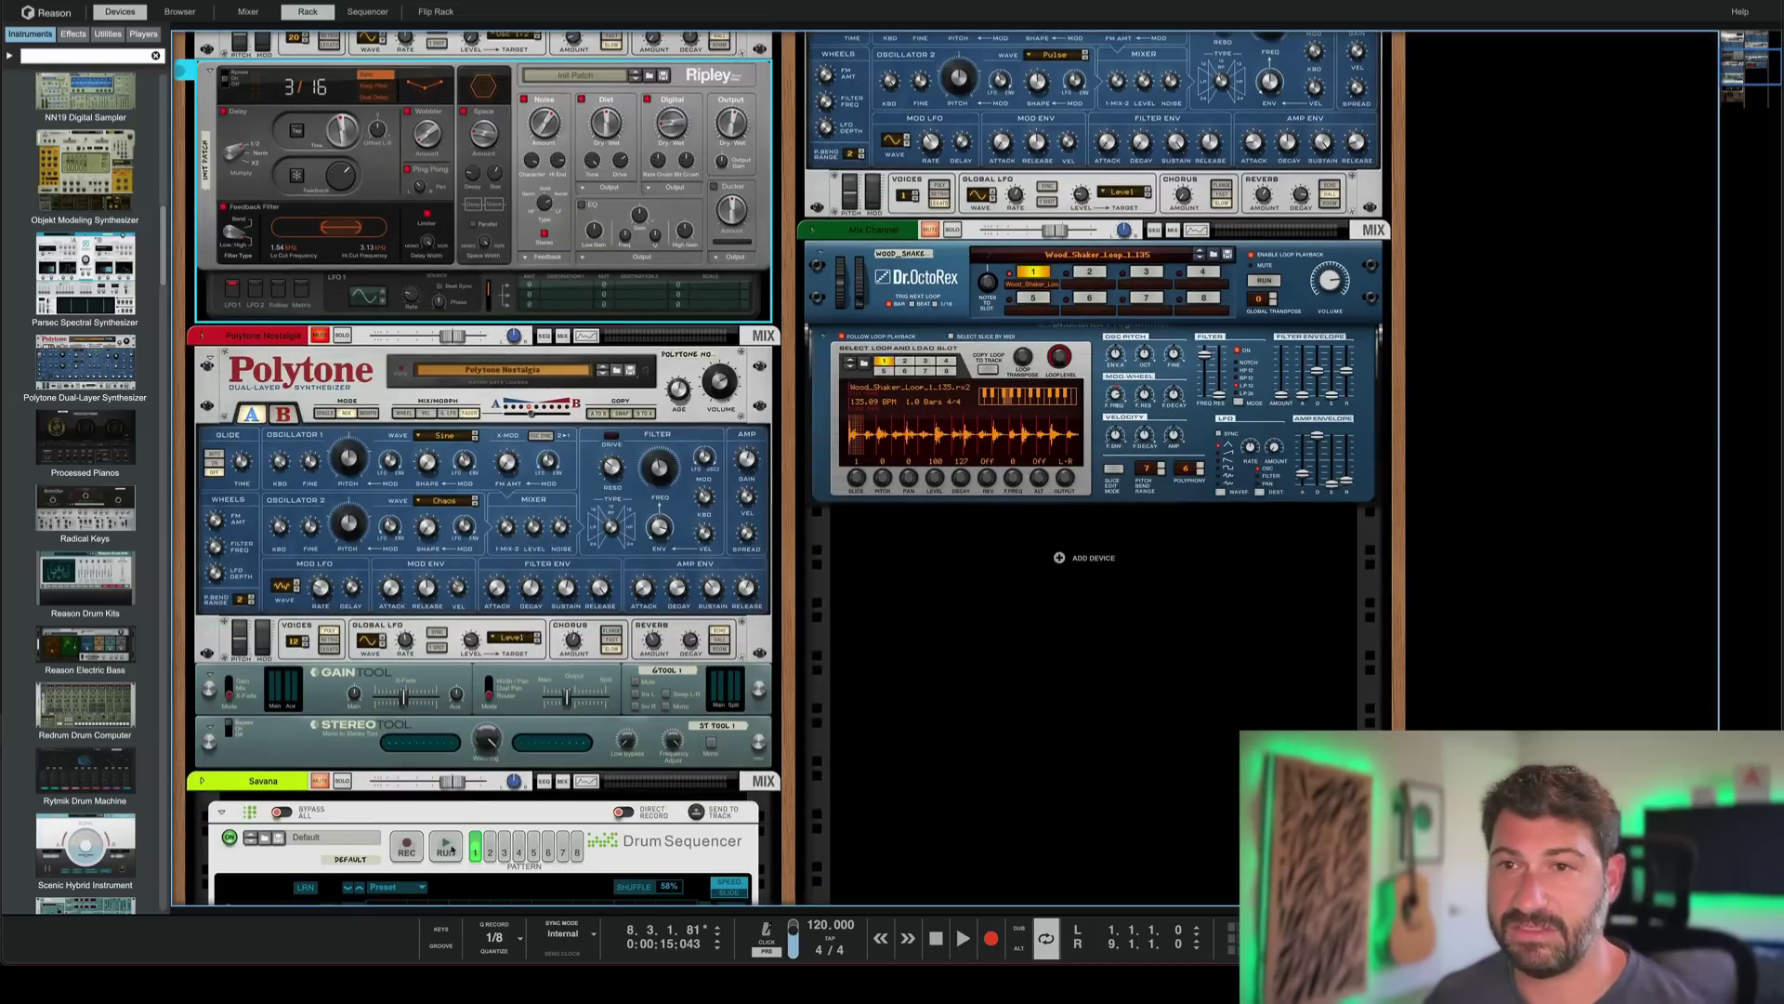
left_click(229, 686)
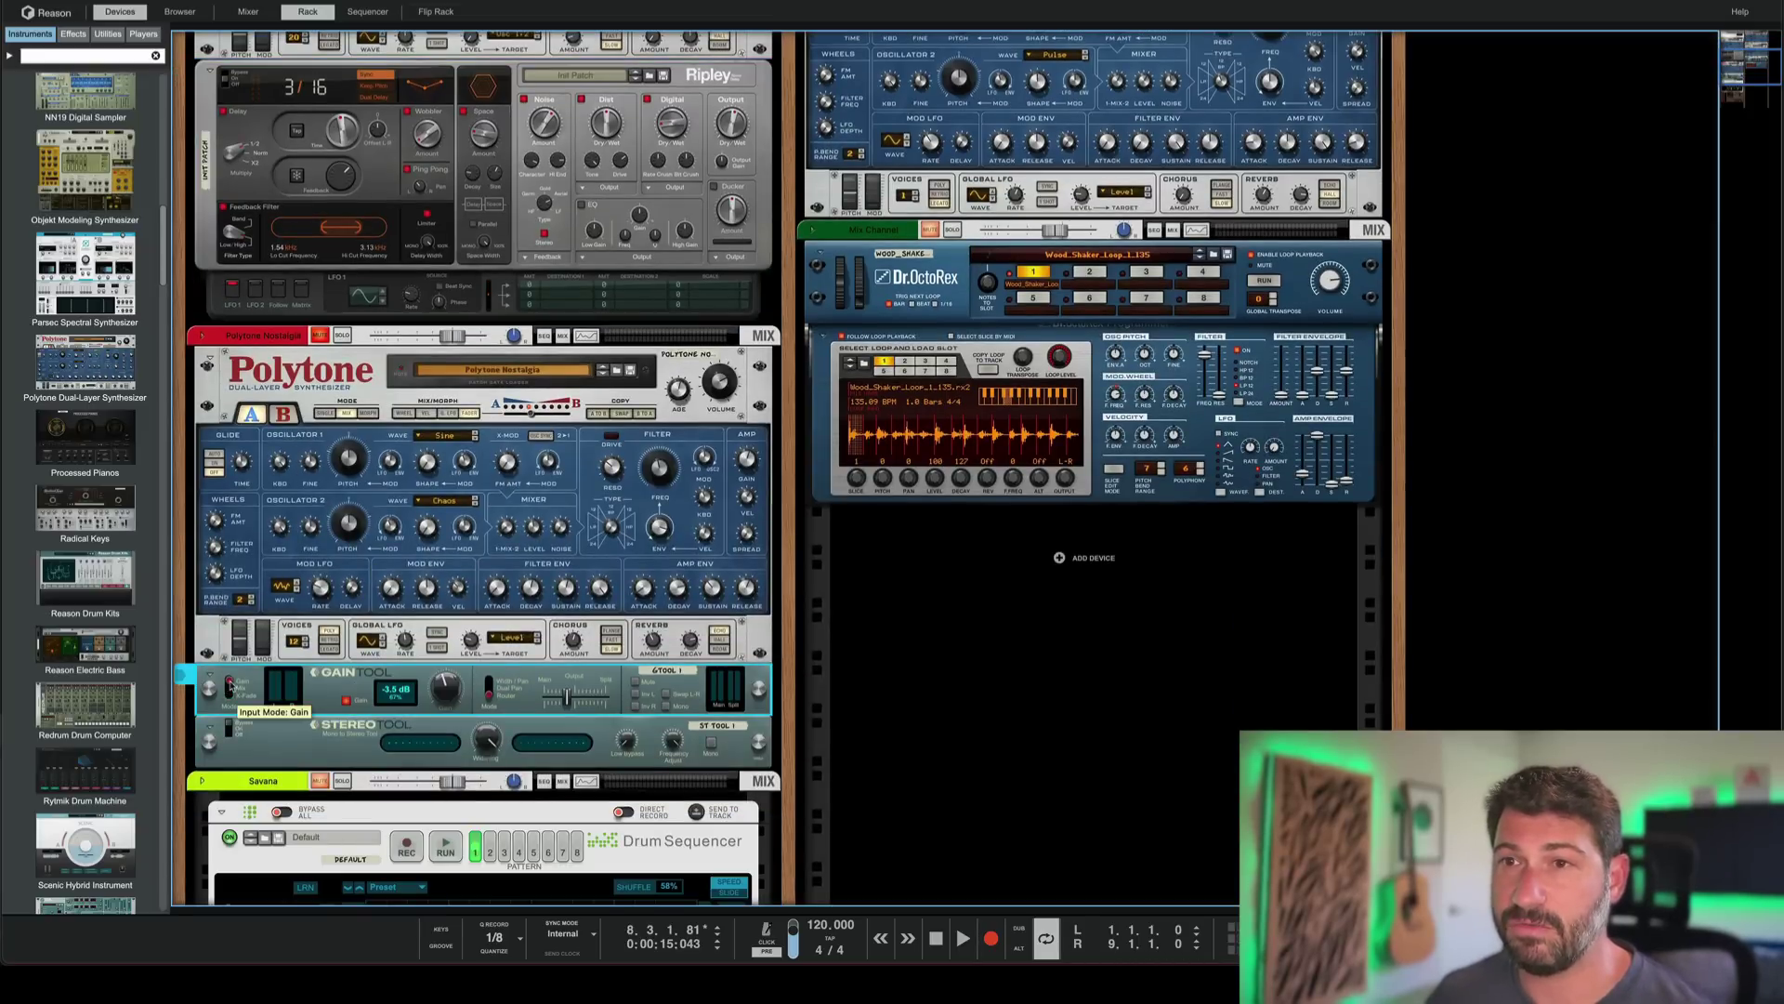
left_click(230, 688)
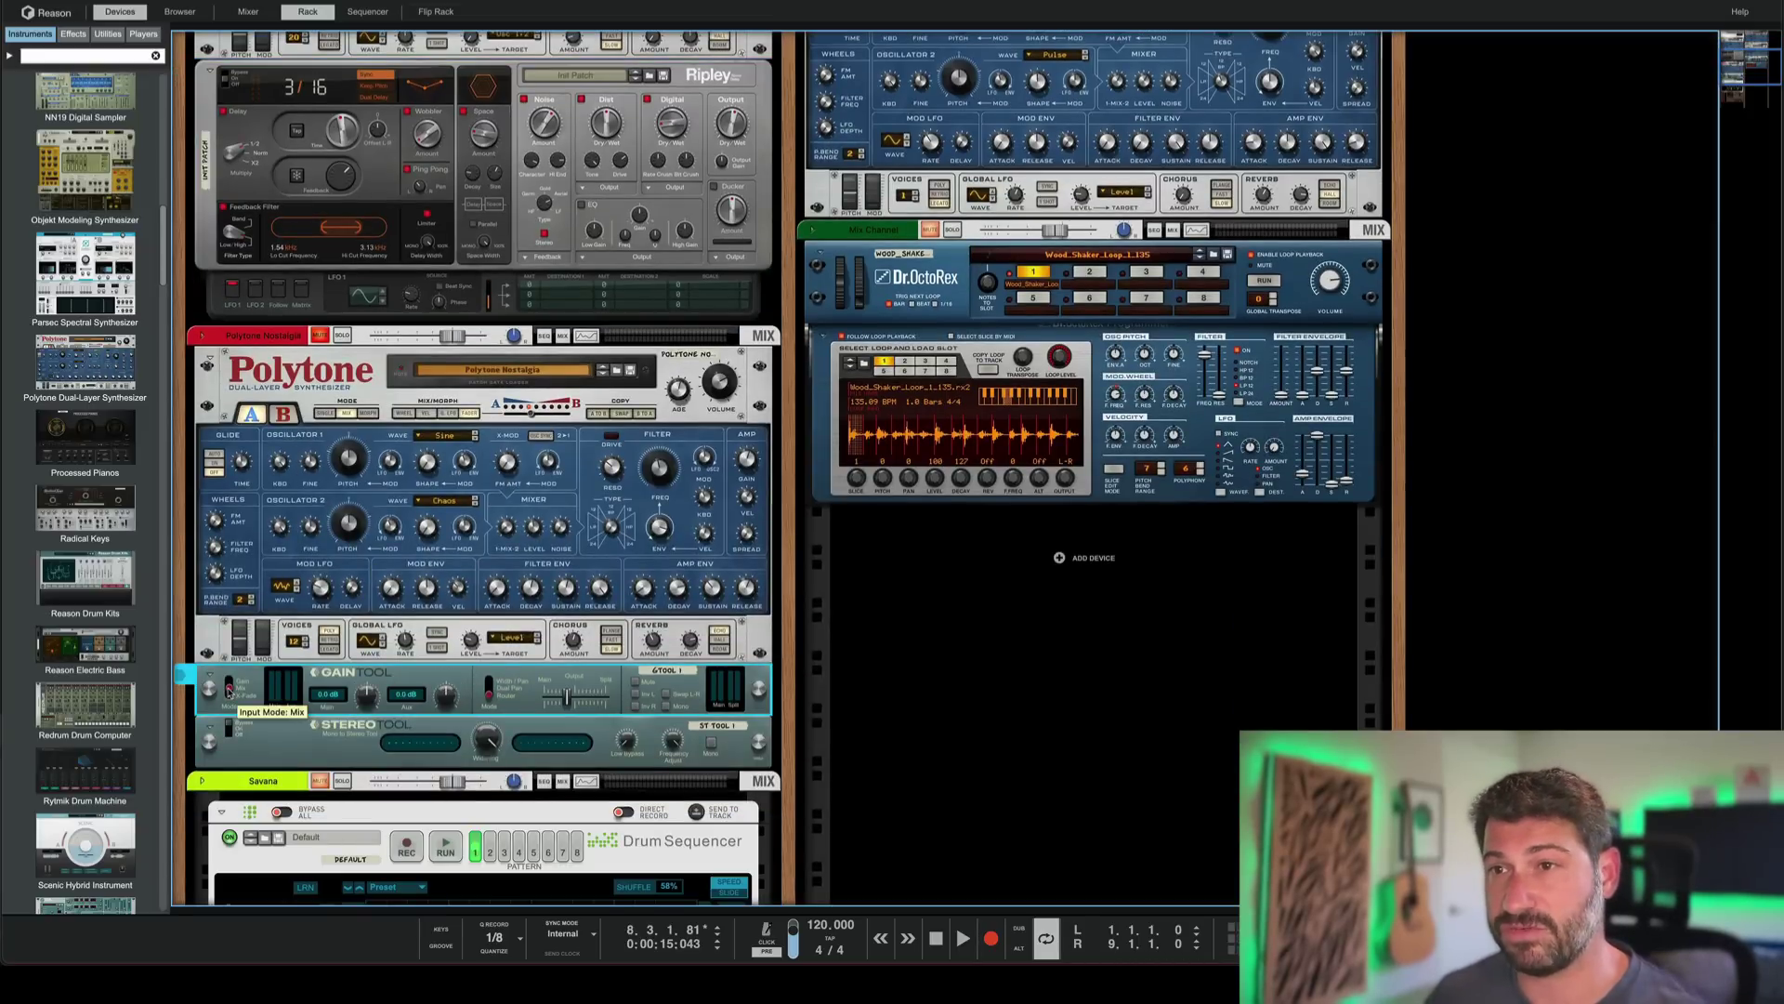
left_click(229, 689)
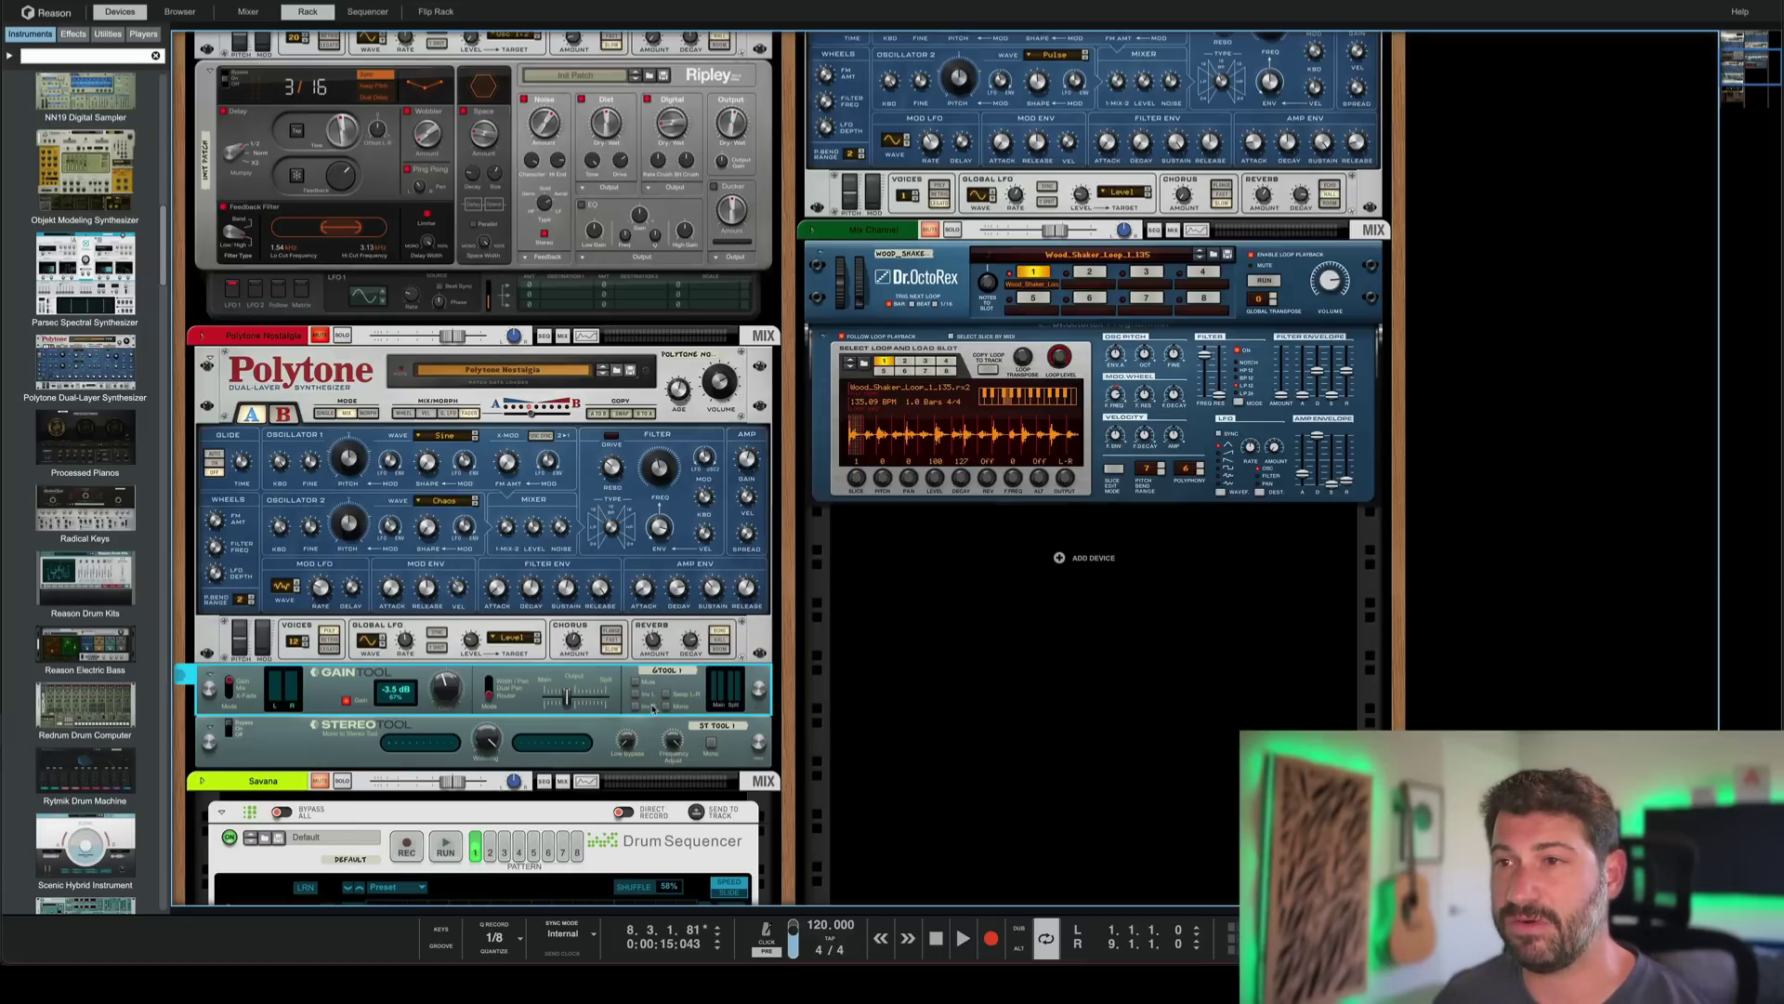
left_click(230, 691)
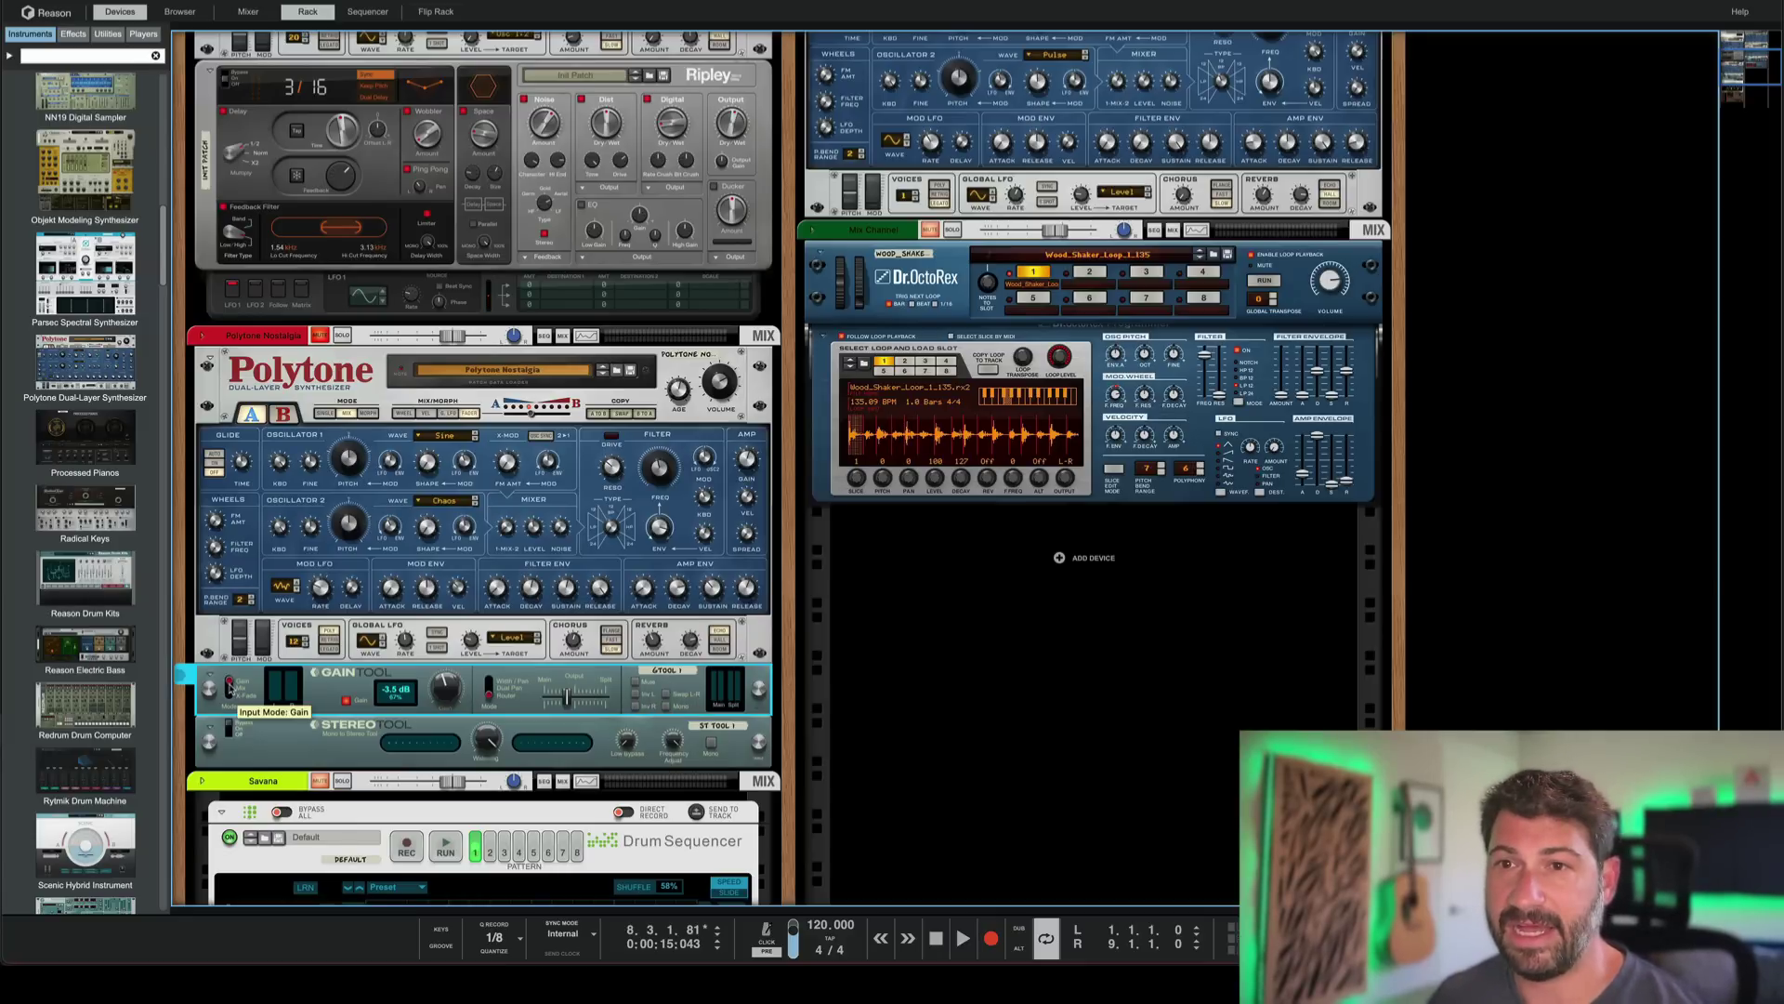
left_click(485, 686)
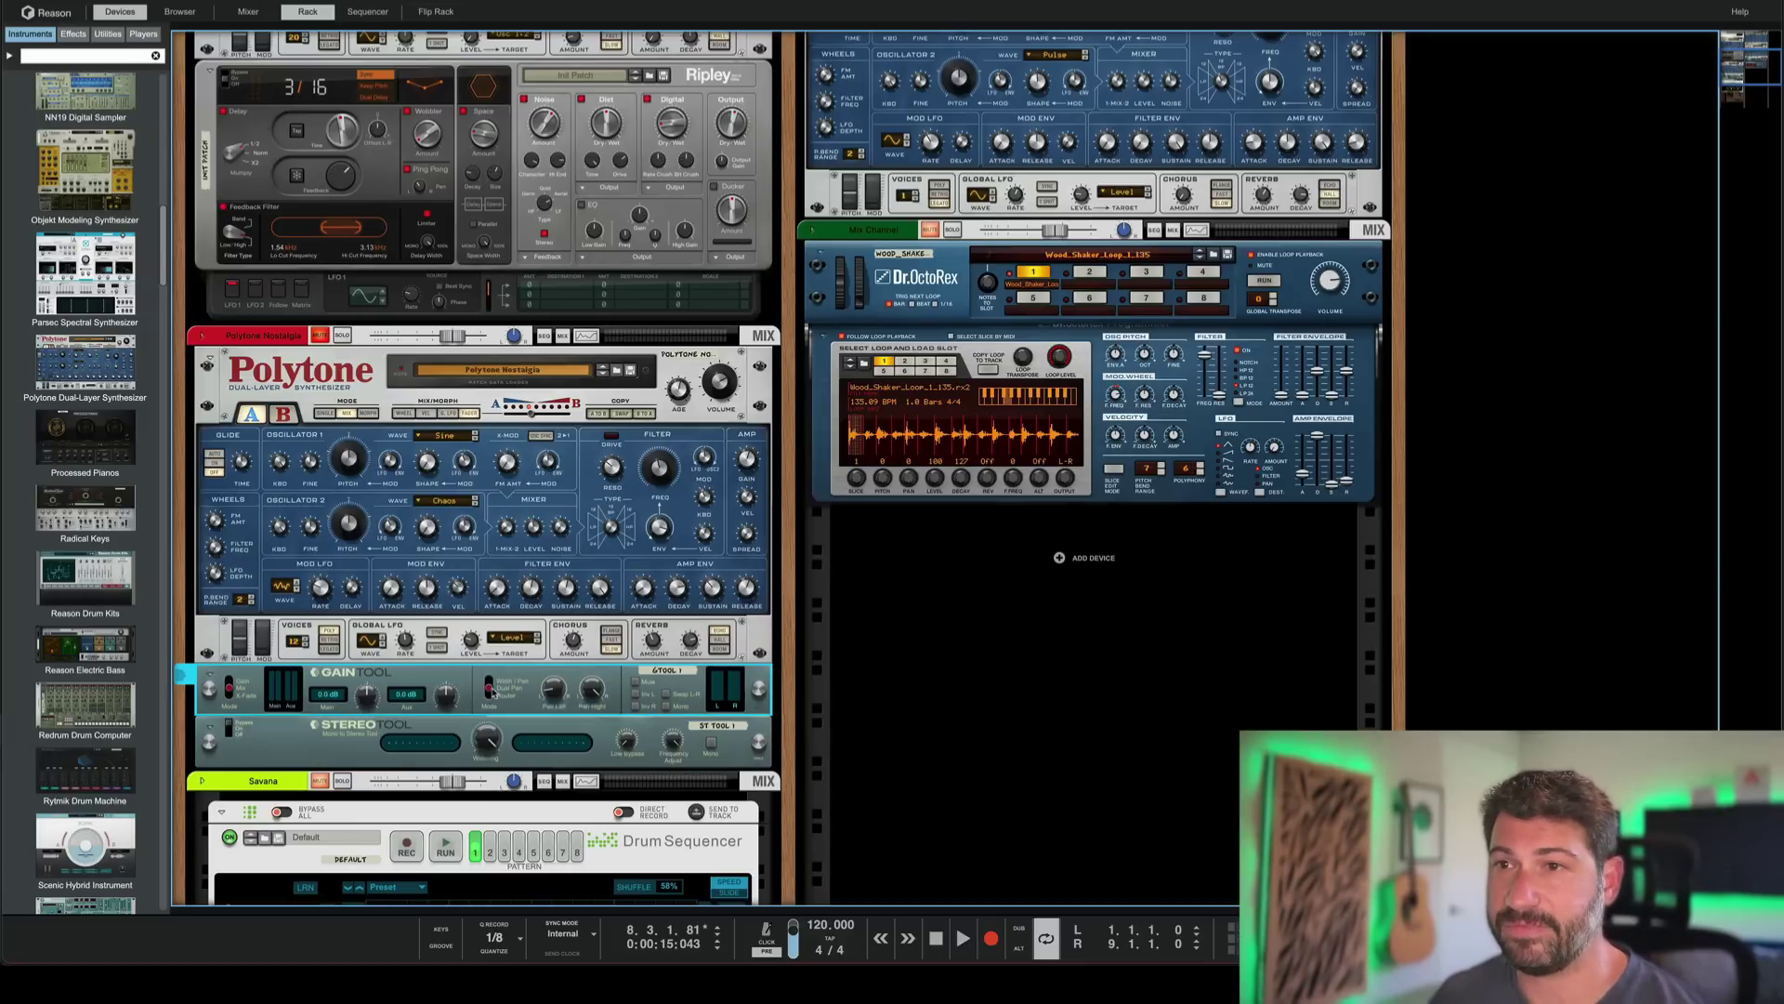
left_click_drag(554, 688, 554, 742)
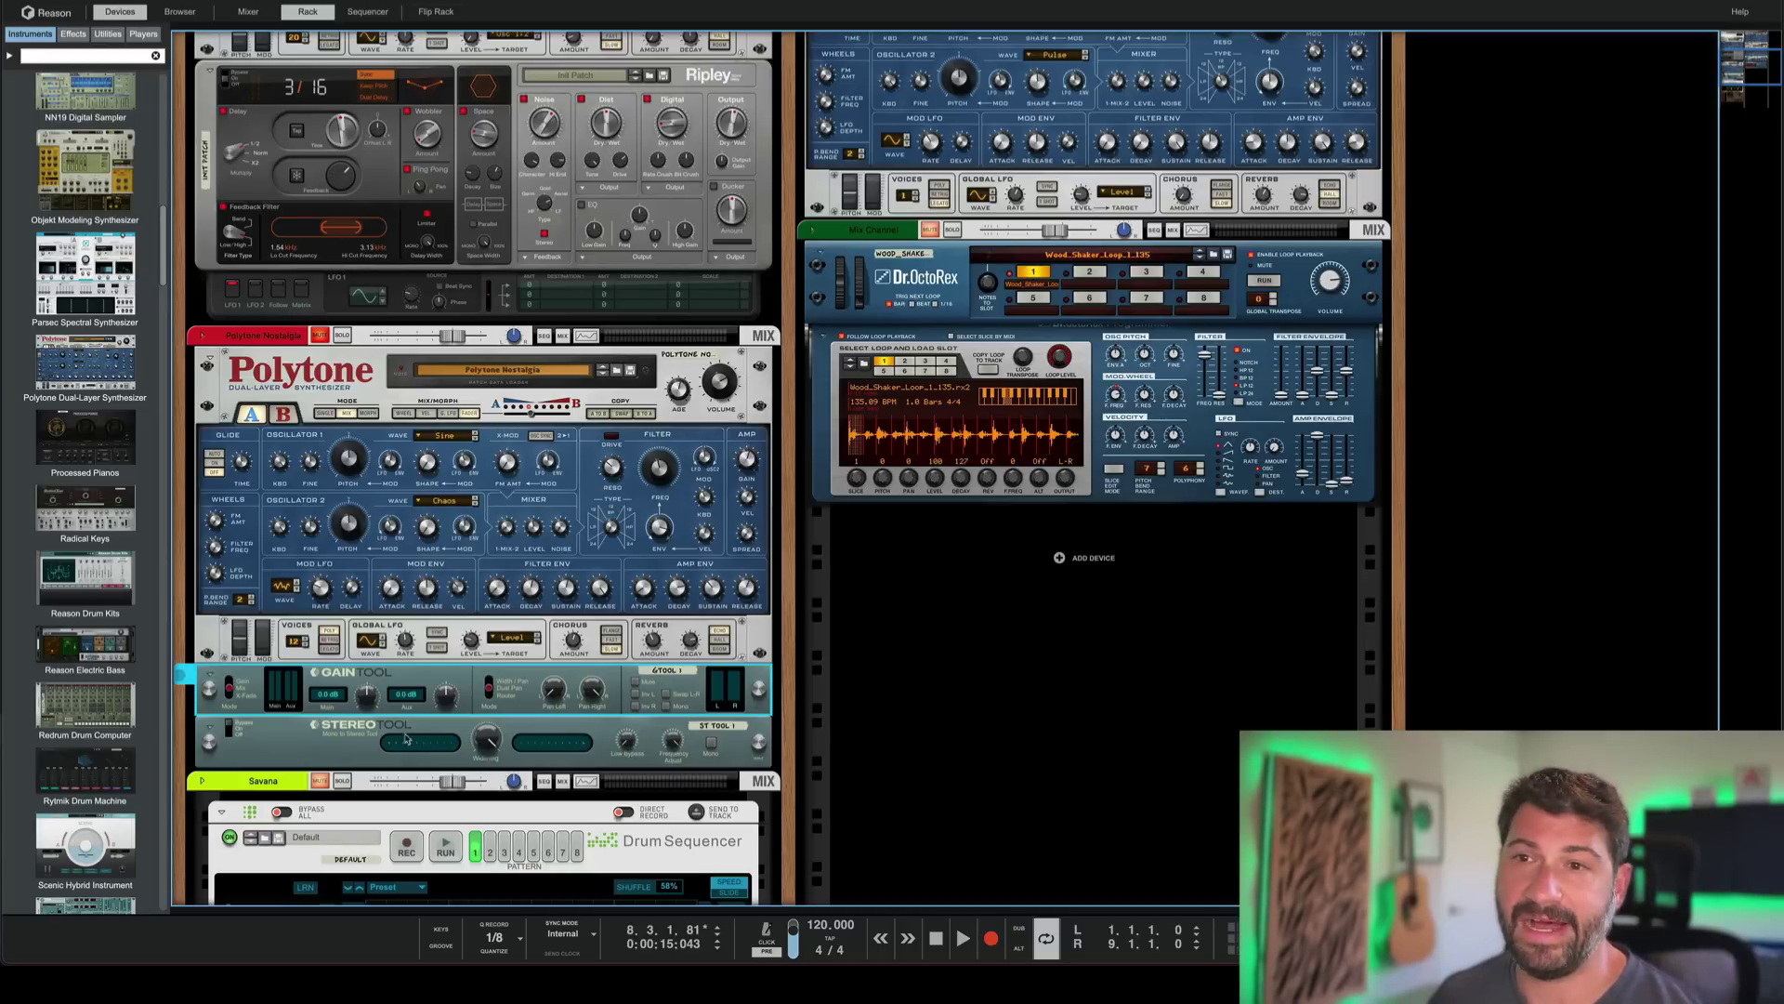
- Unmute the Polytone Nostalgia channel and turn off the solo on Polytone 1
scroll(277, 711, "up", 3)
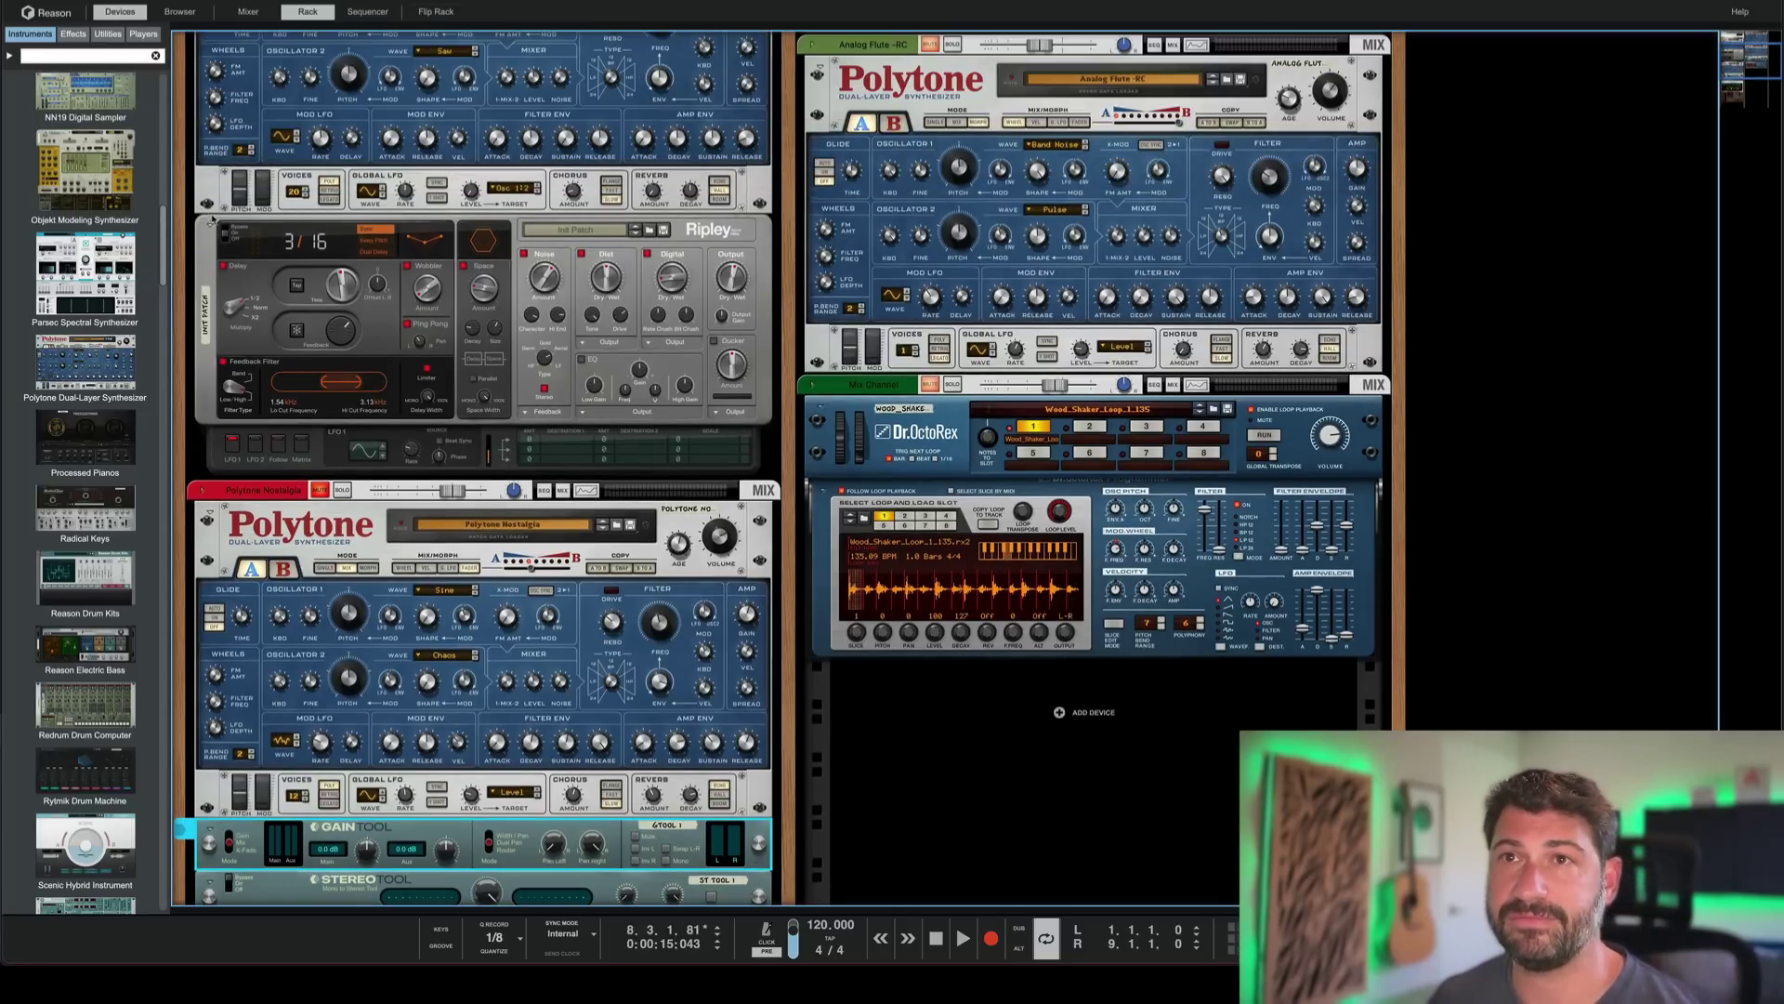
left_click(318, 494)
scroll(192, 418, "up", 6)
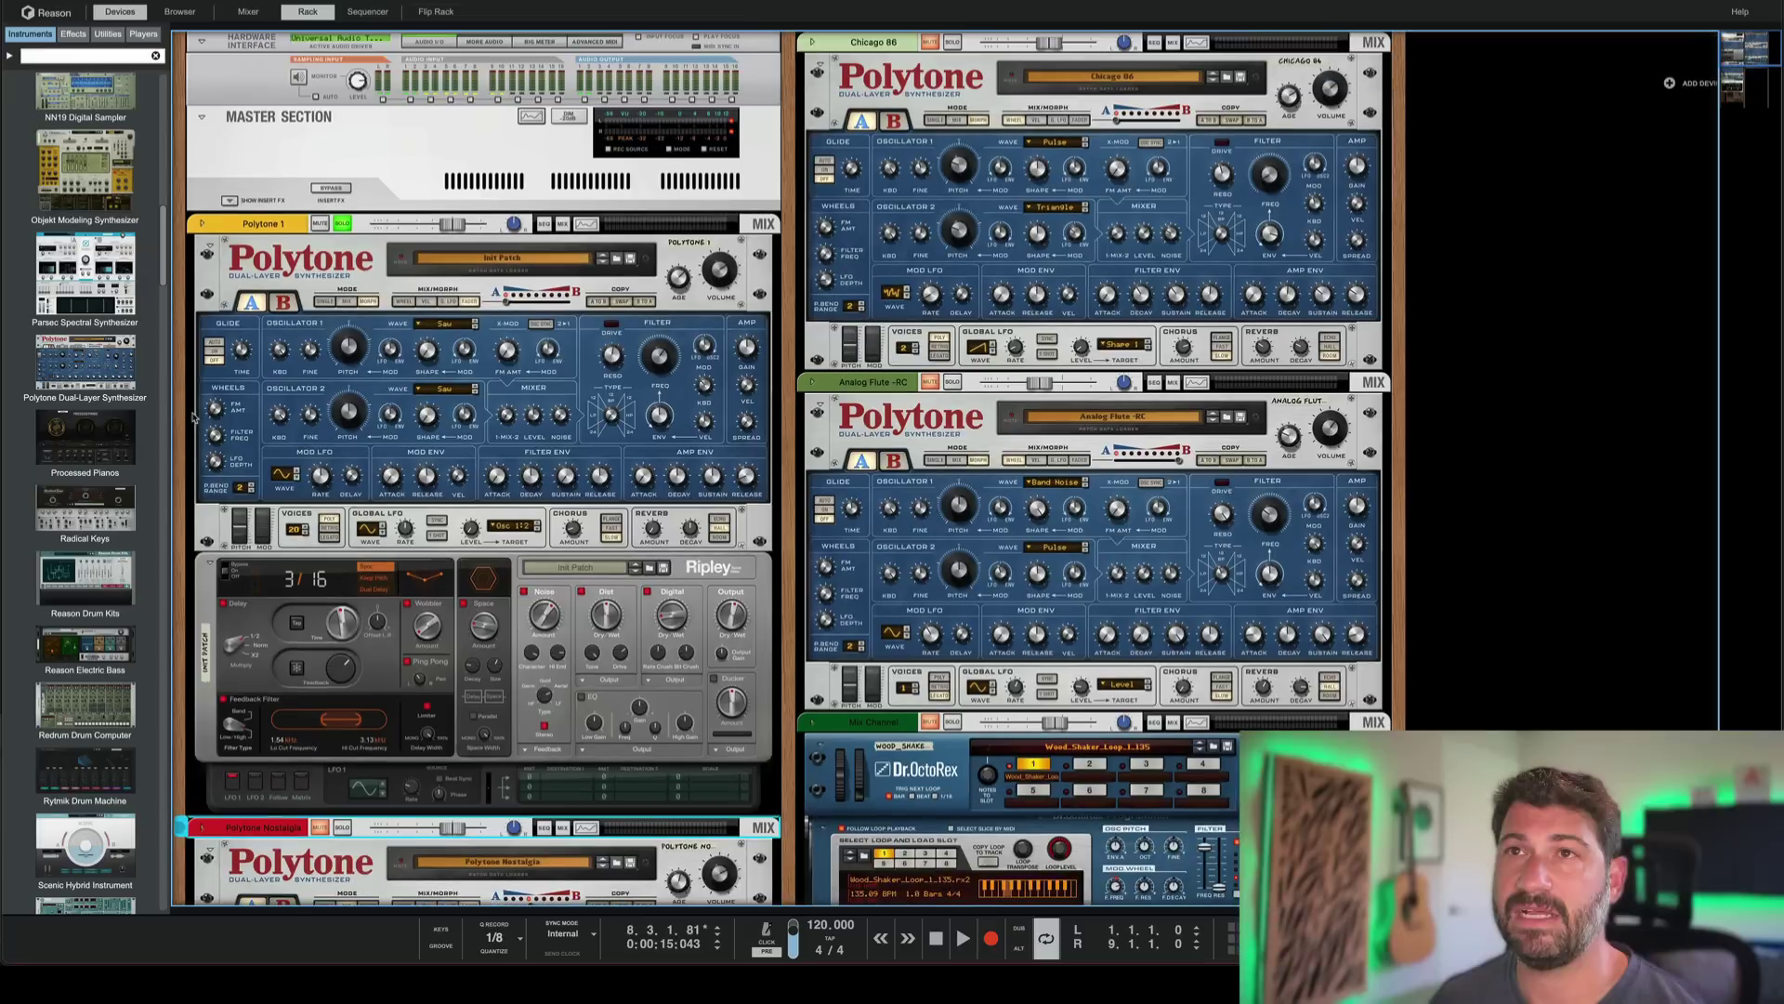
left_click(342, 225)
scroll(325, 769, "down", 1)
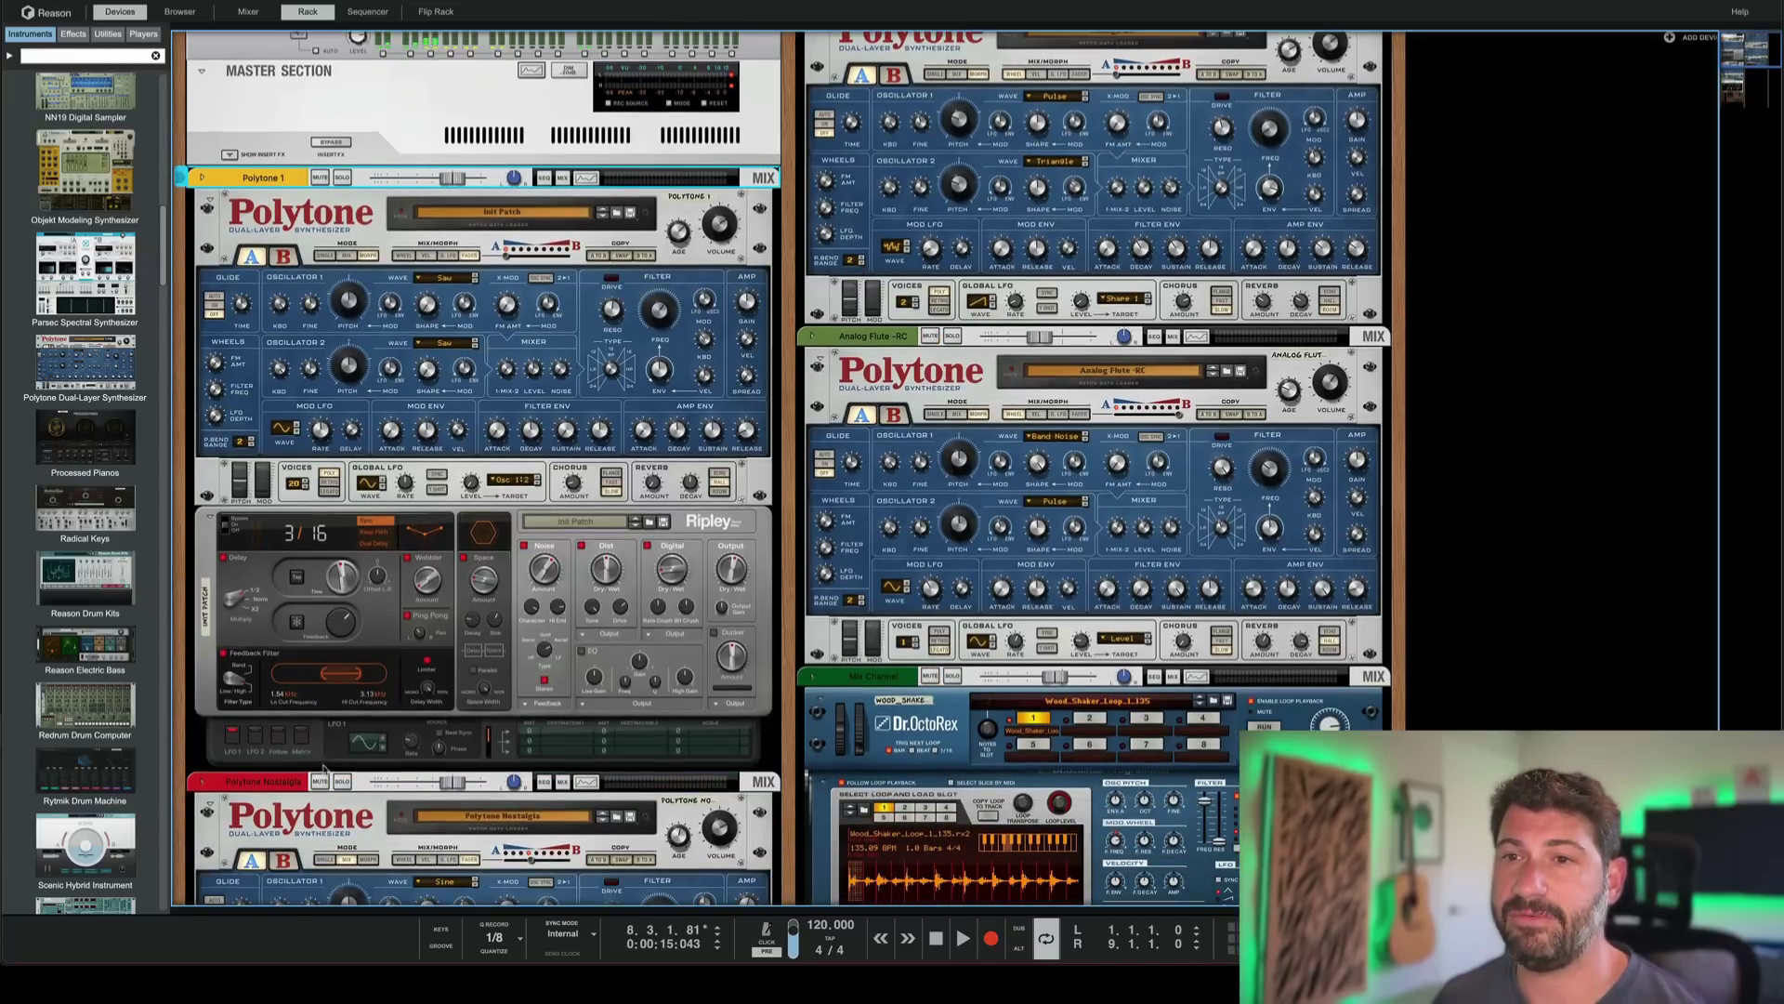
- On the rear of the rack, leave only Polytone Nostalgia's left output connected to the Gain Tool
scroll(339, 785, "down", 10)
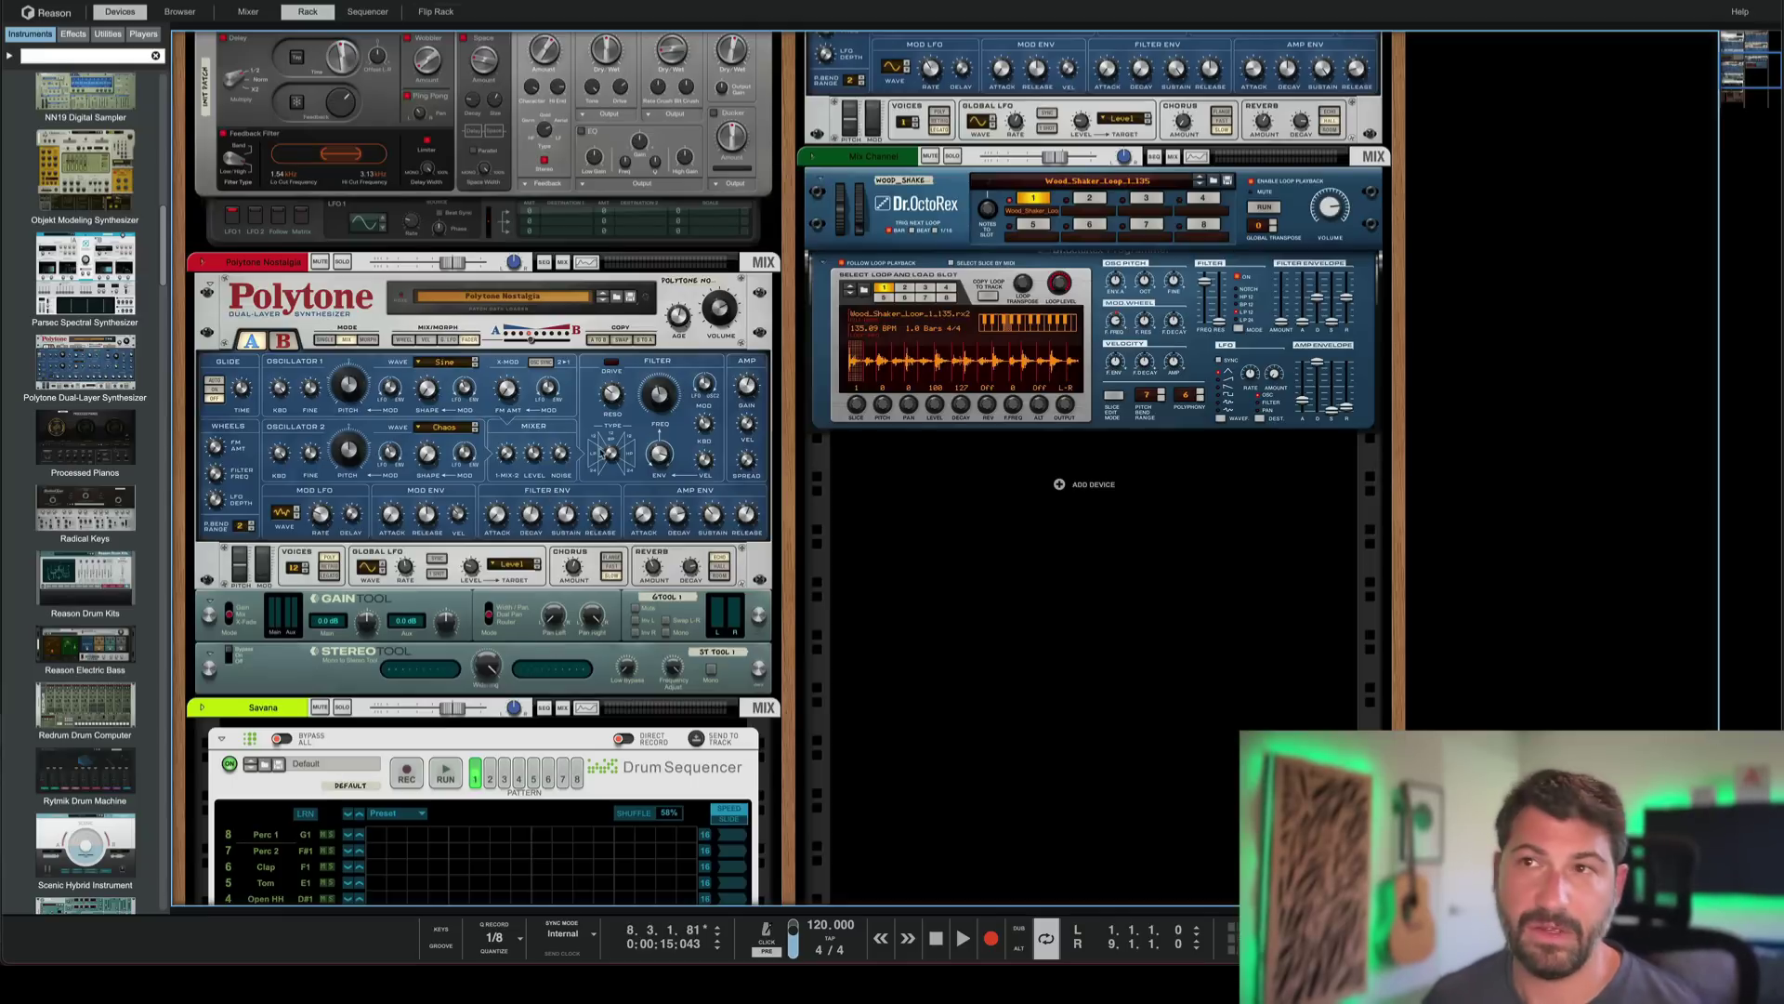
key("Tab")
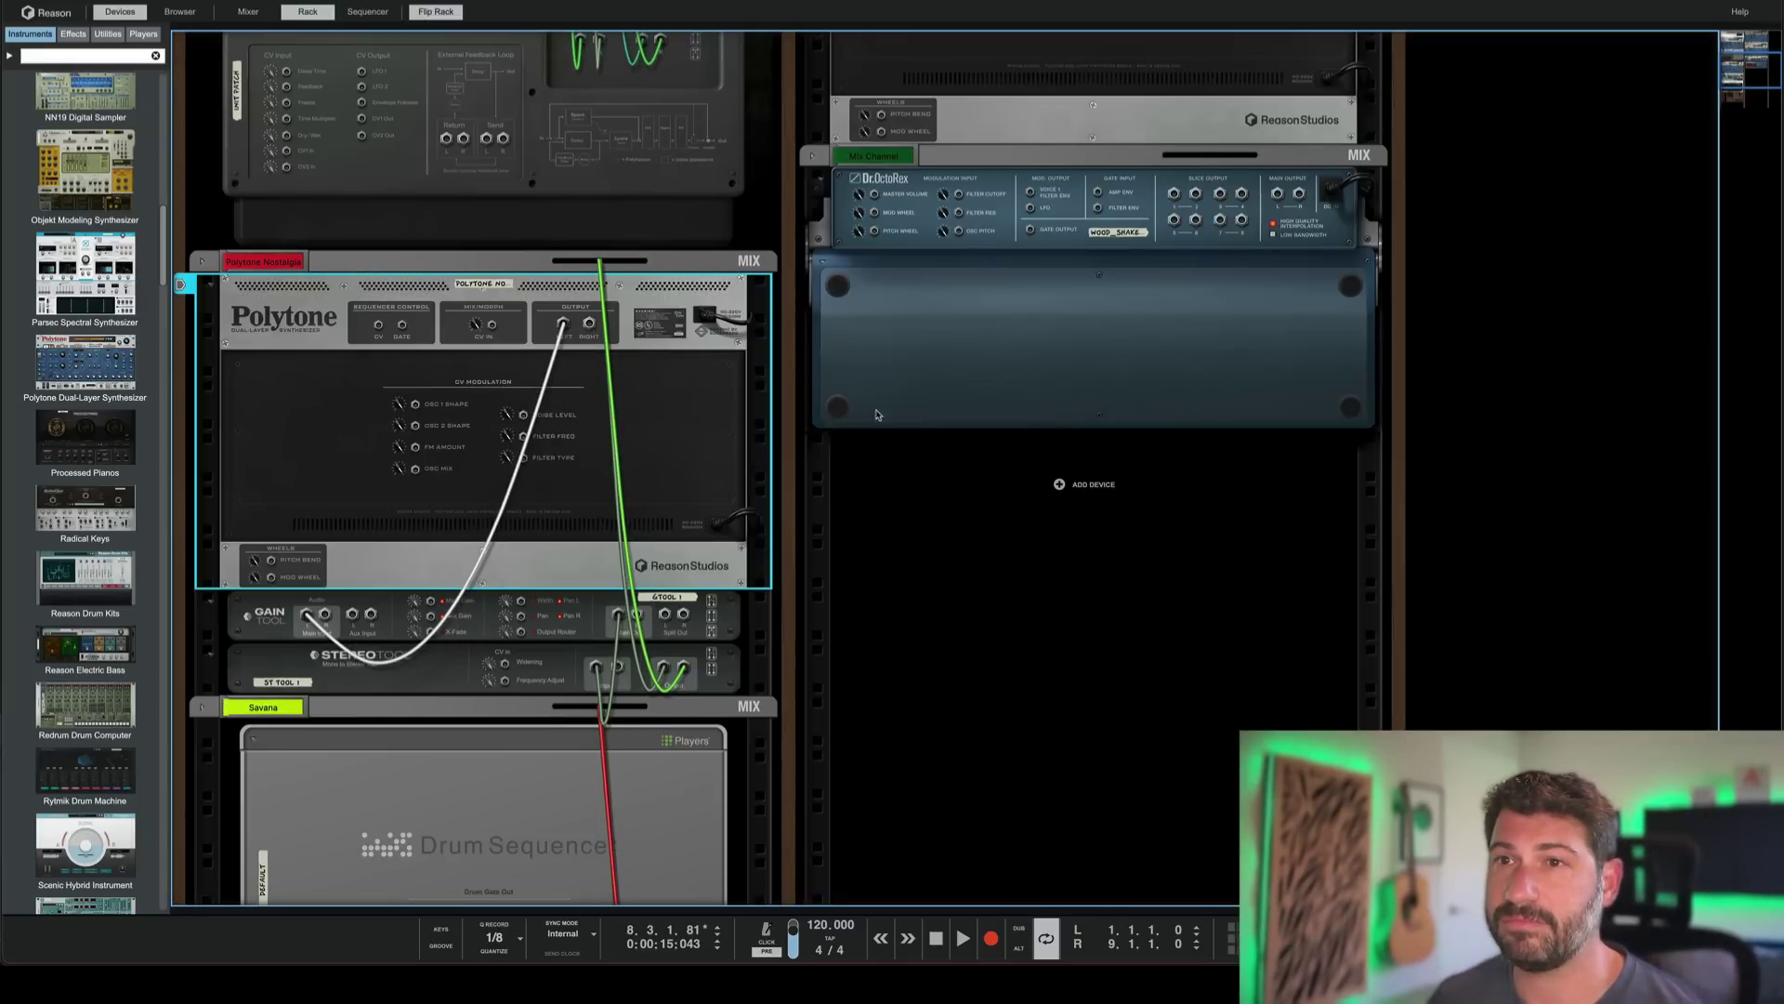
key("Tab")
- Increase the Stereo Tool's widening while auditioning the Polytone Nostalgia patch
left_click(484, 668)
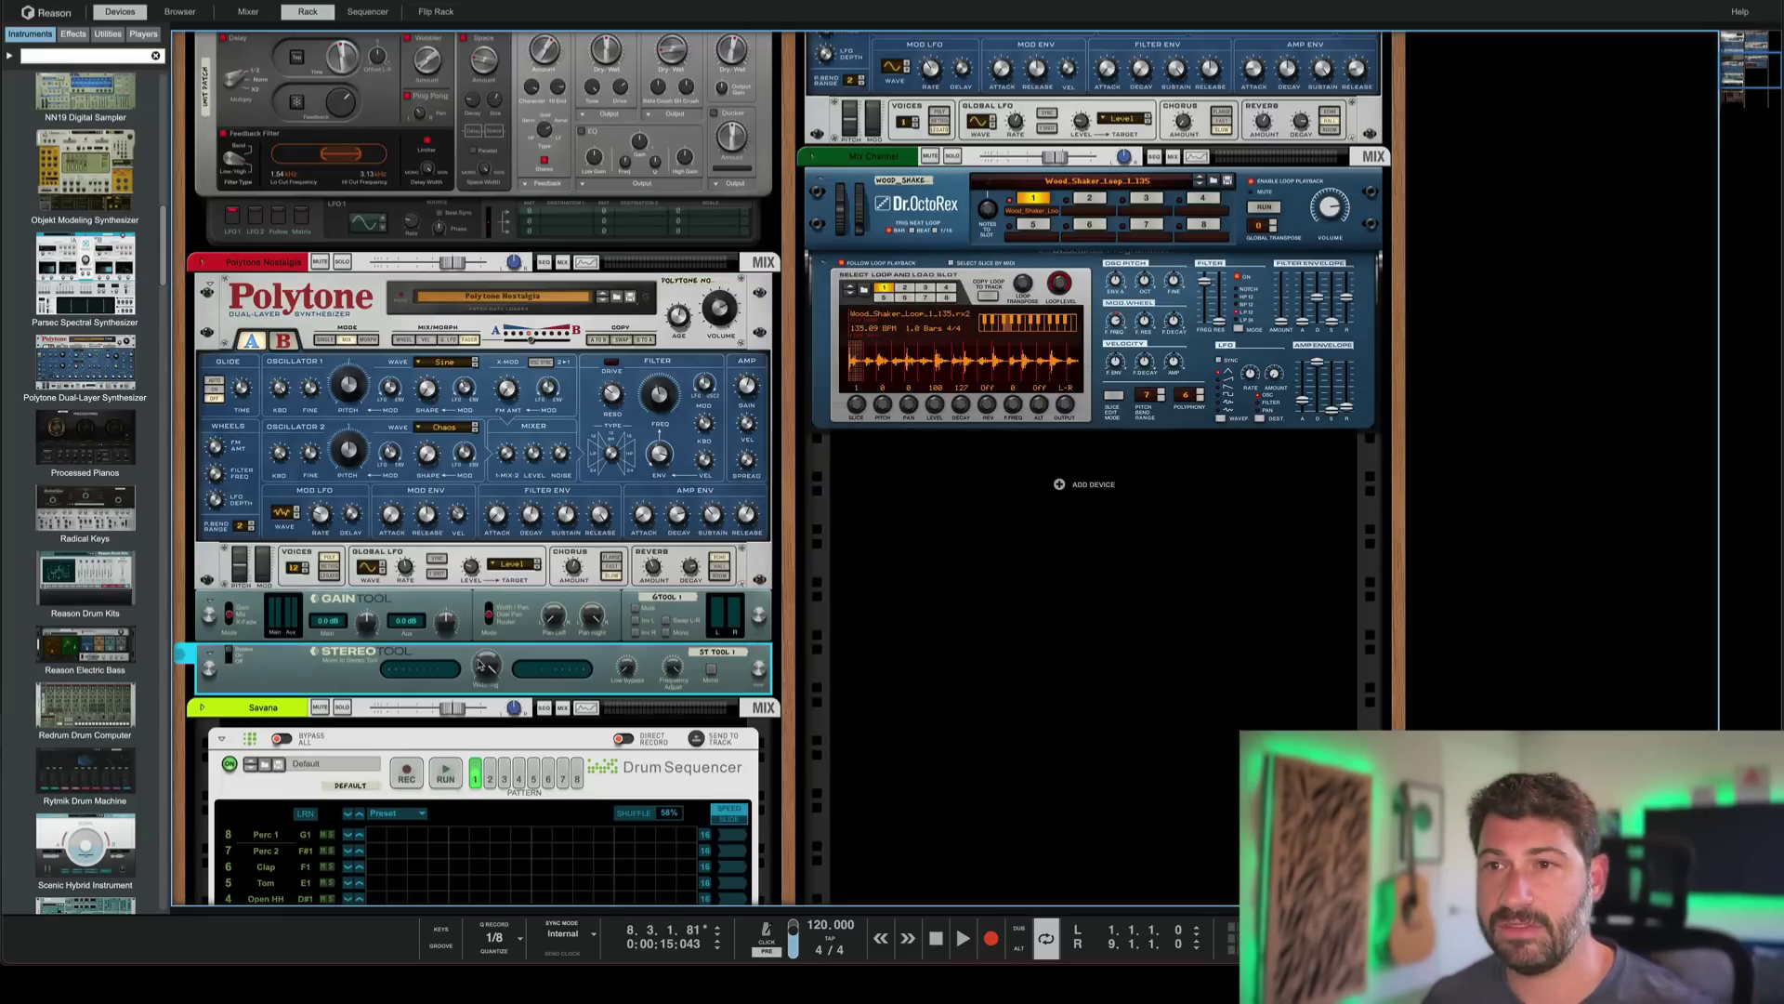
left_click(182, 285)
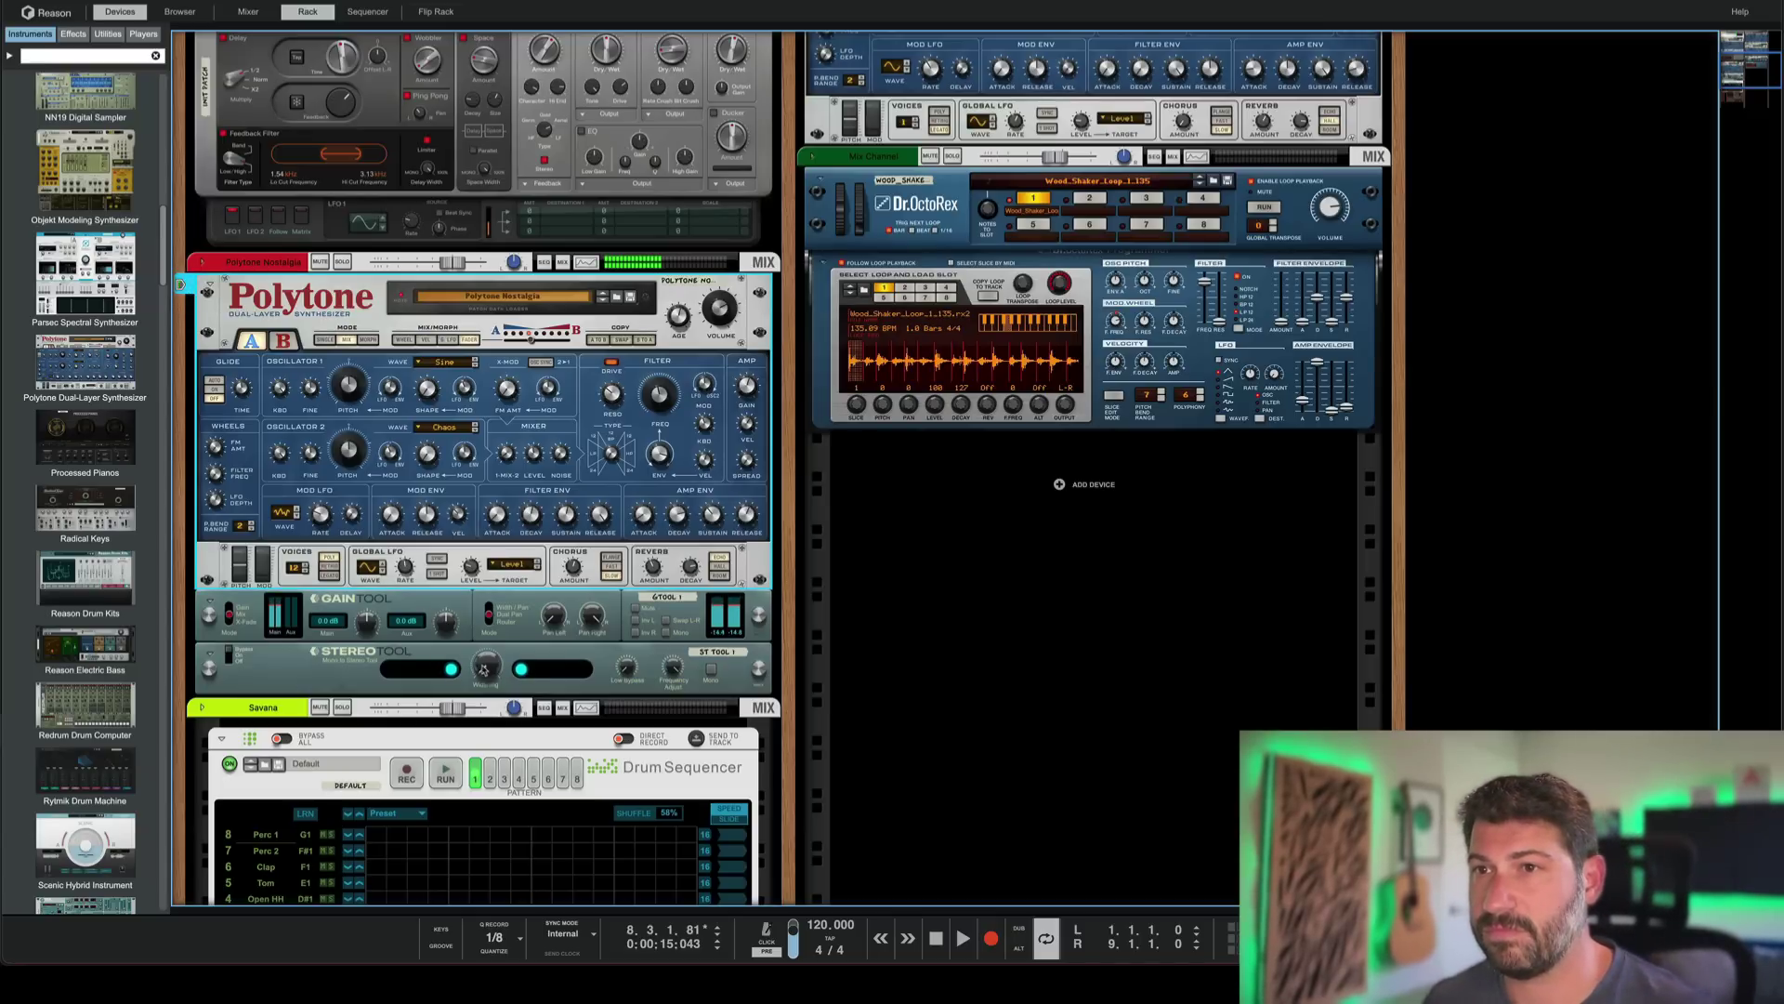
left_click_drag(484, 667, 498, 576)
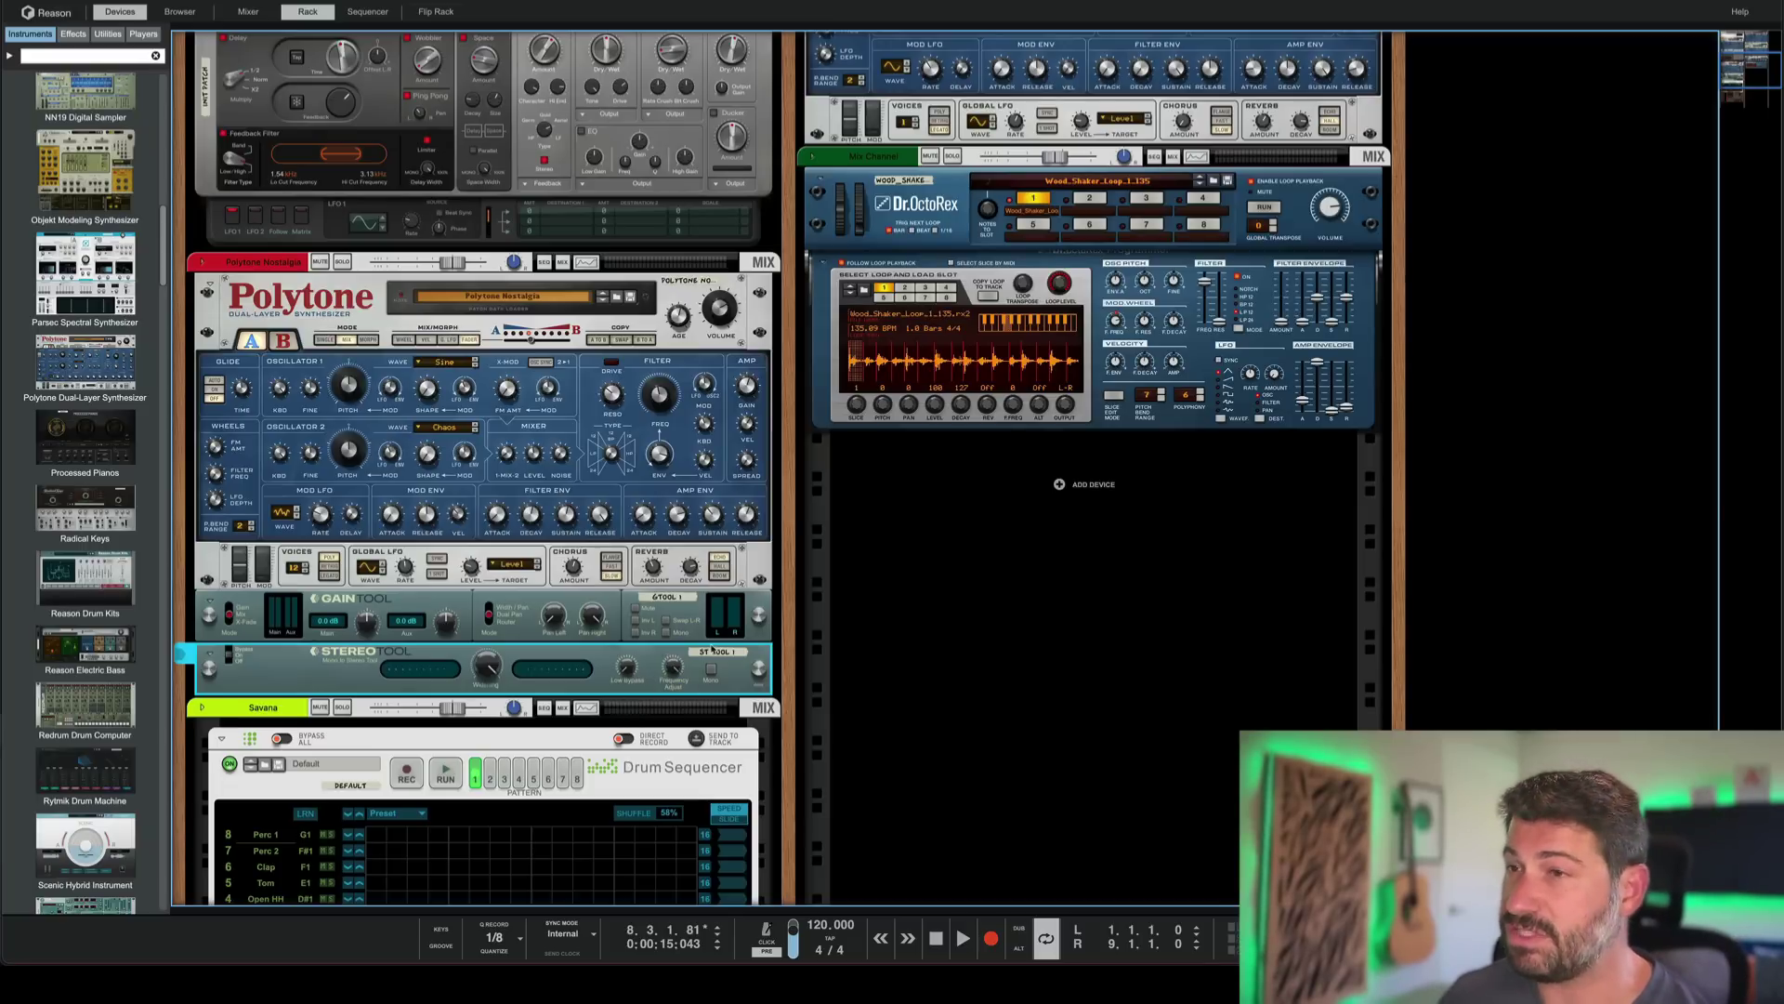
- Browse the effect devices down to the Stereo Tool and the Sweeper Modulation Effect
right_click(351, 667)
key("Escape")
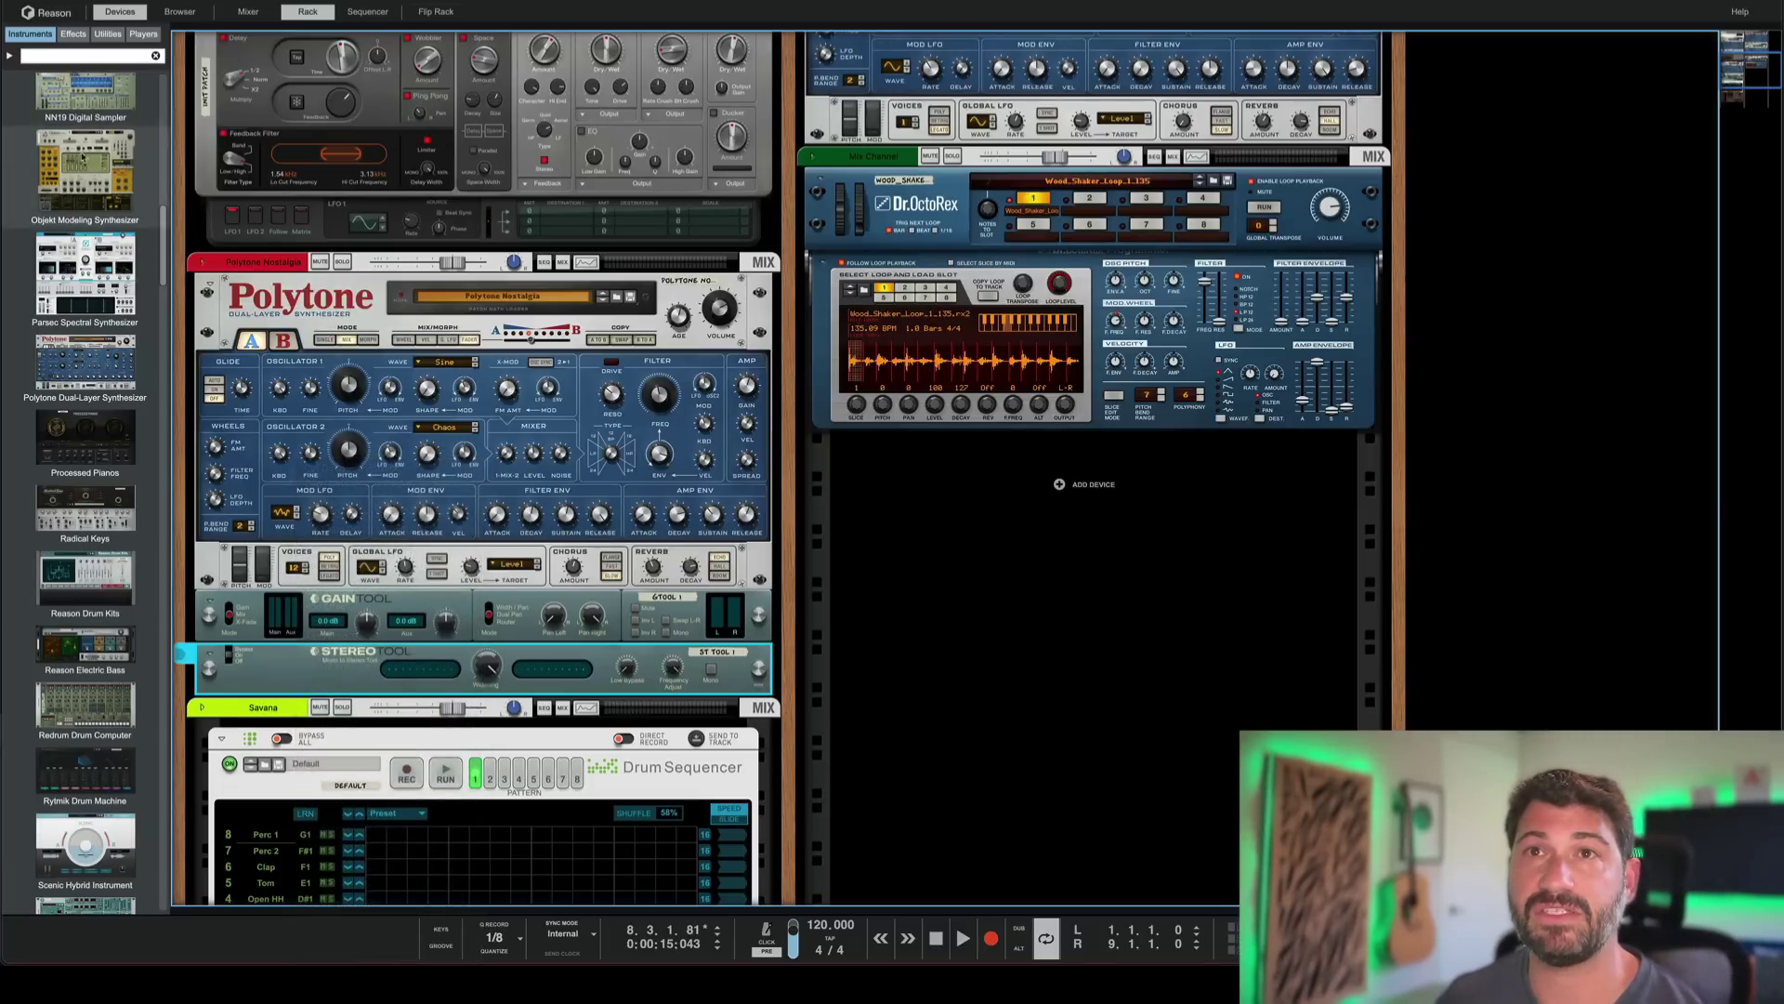
left_click(72, 34)
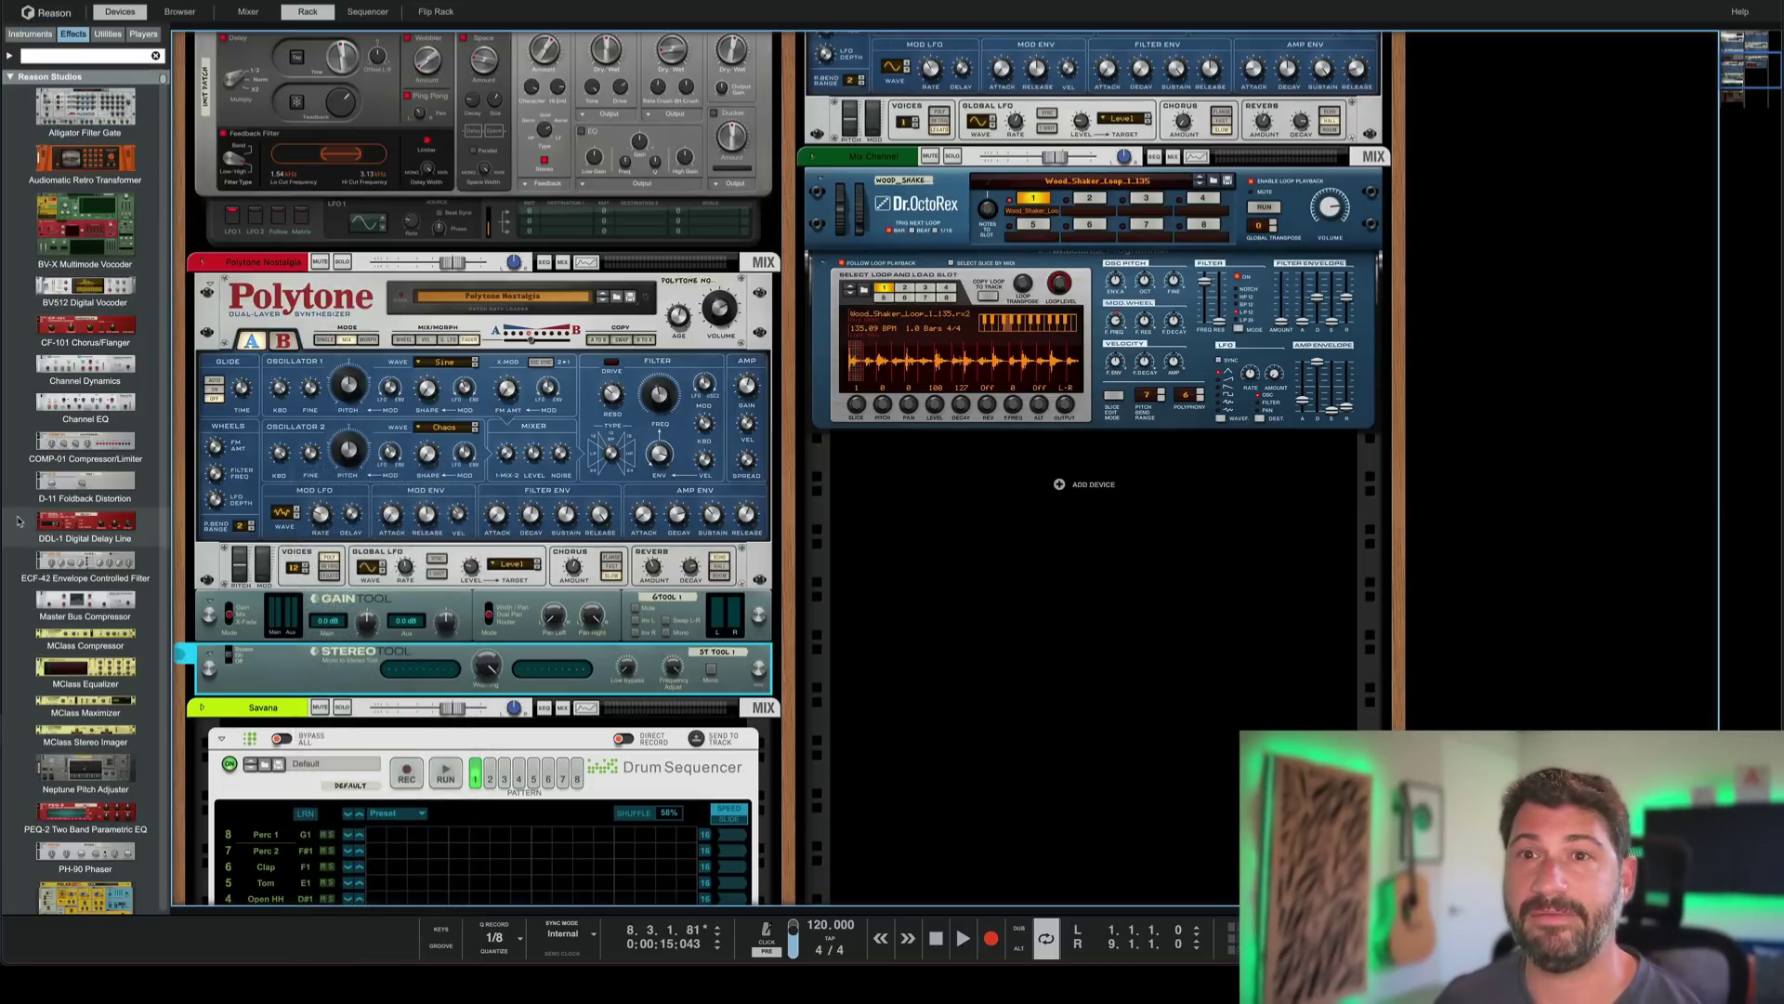
scroll(75, 419, "down", 10)
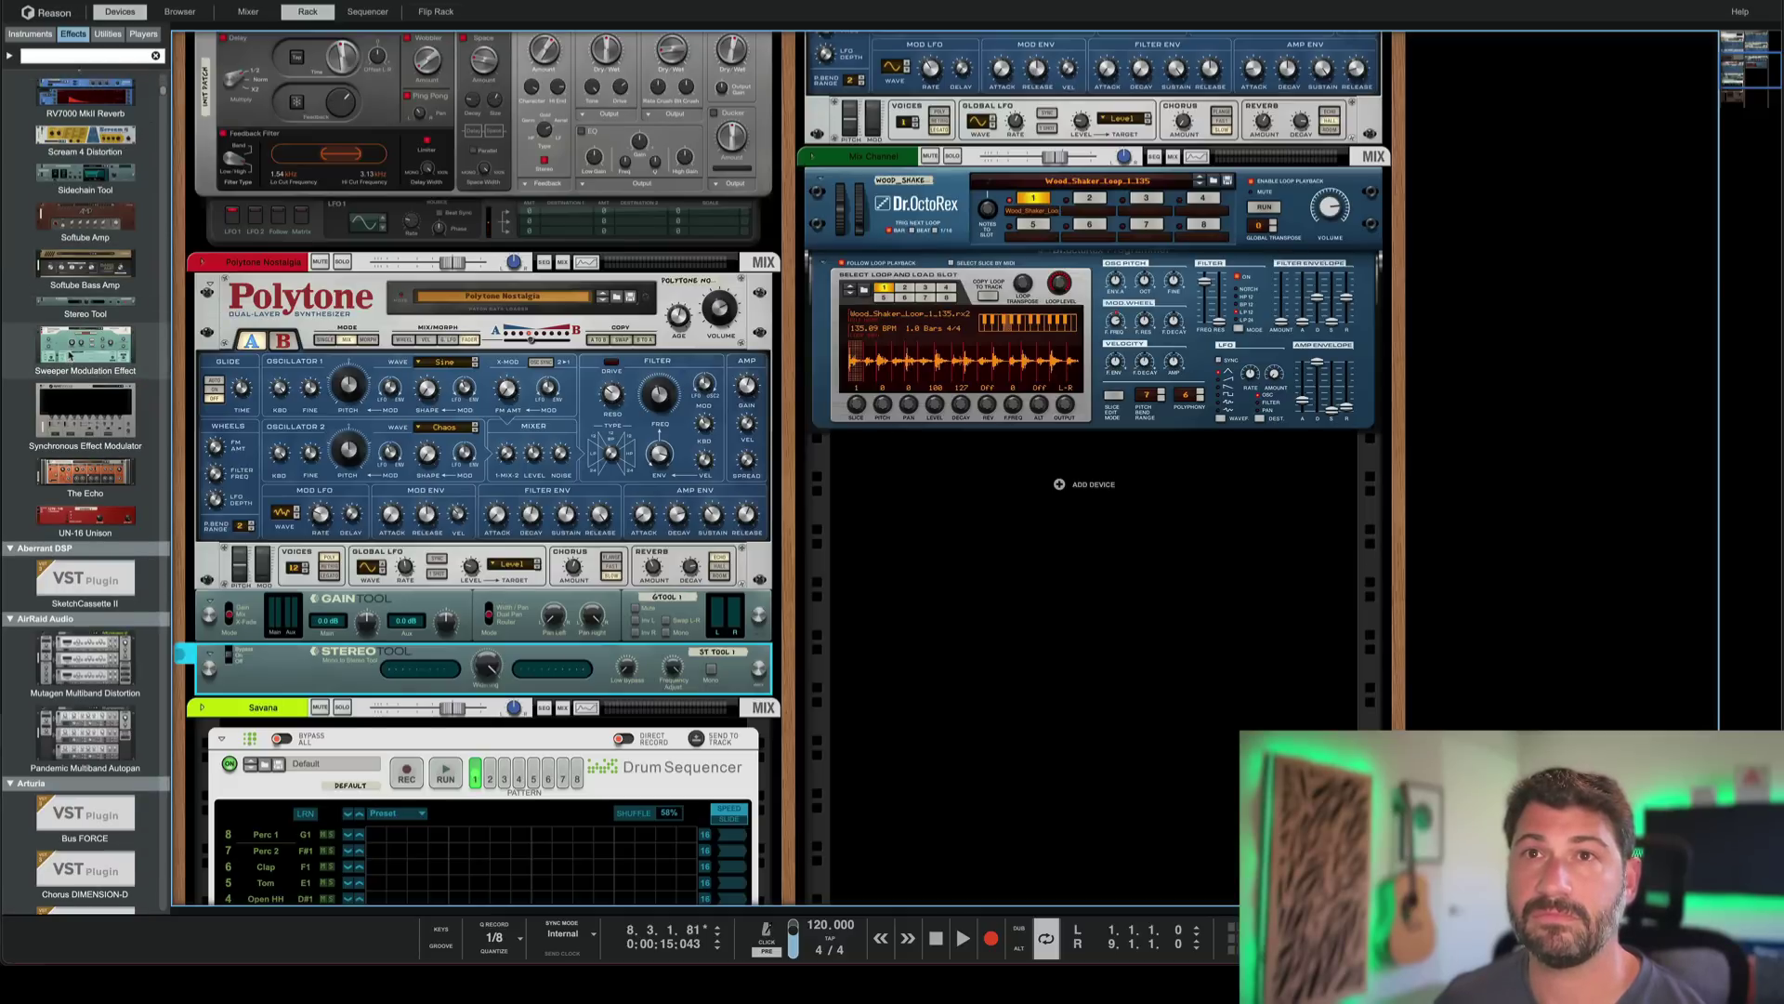
- Add a Sidechain Tool directly below the Stereo Tool and reset the percentage value under its curve display to 0%
left_click_drag(84, 171, 427, 699)
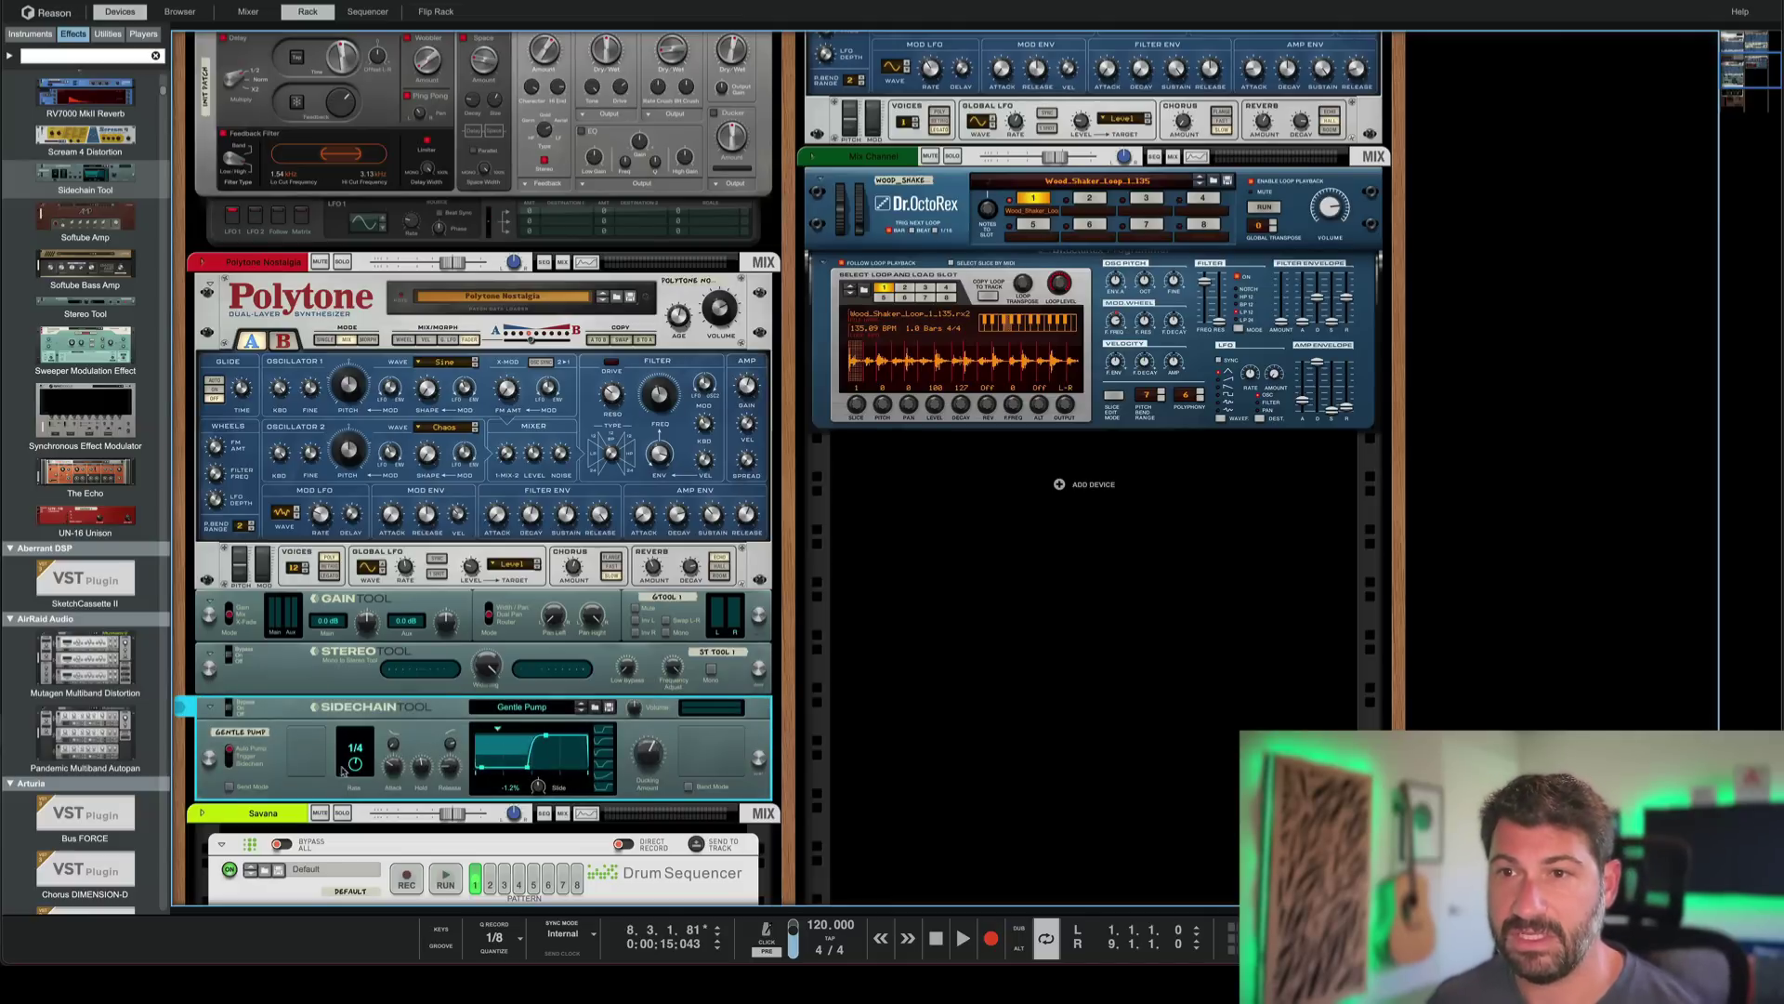
left_click(243, 755)
left_click(241, 758)
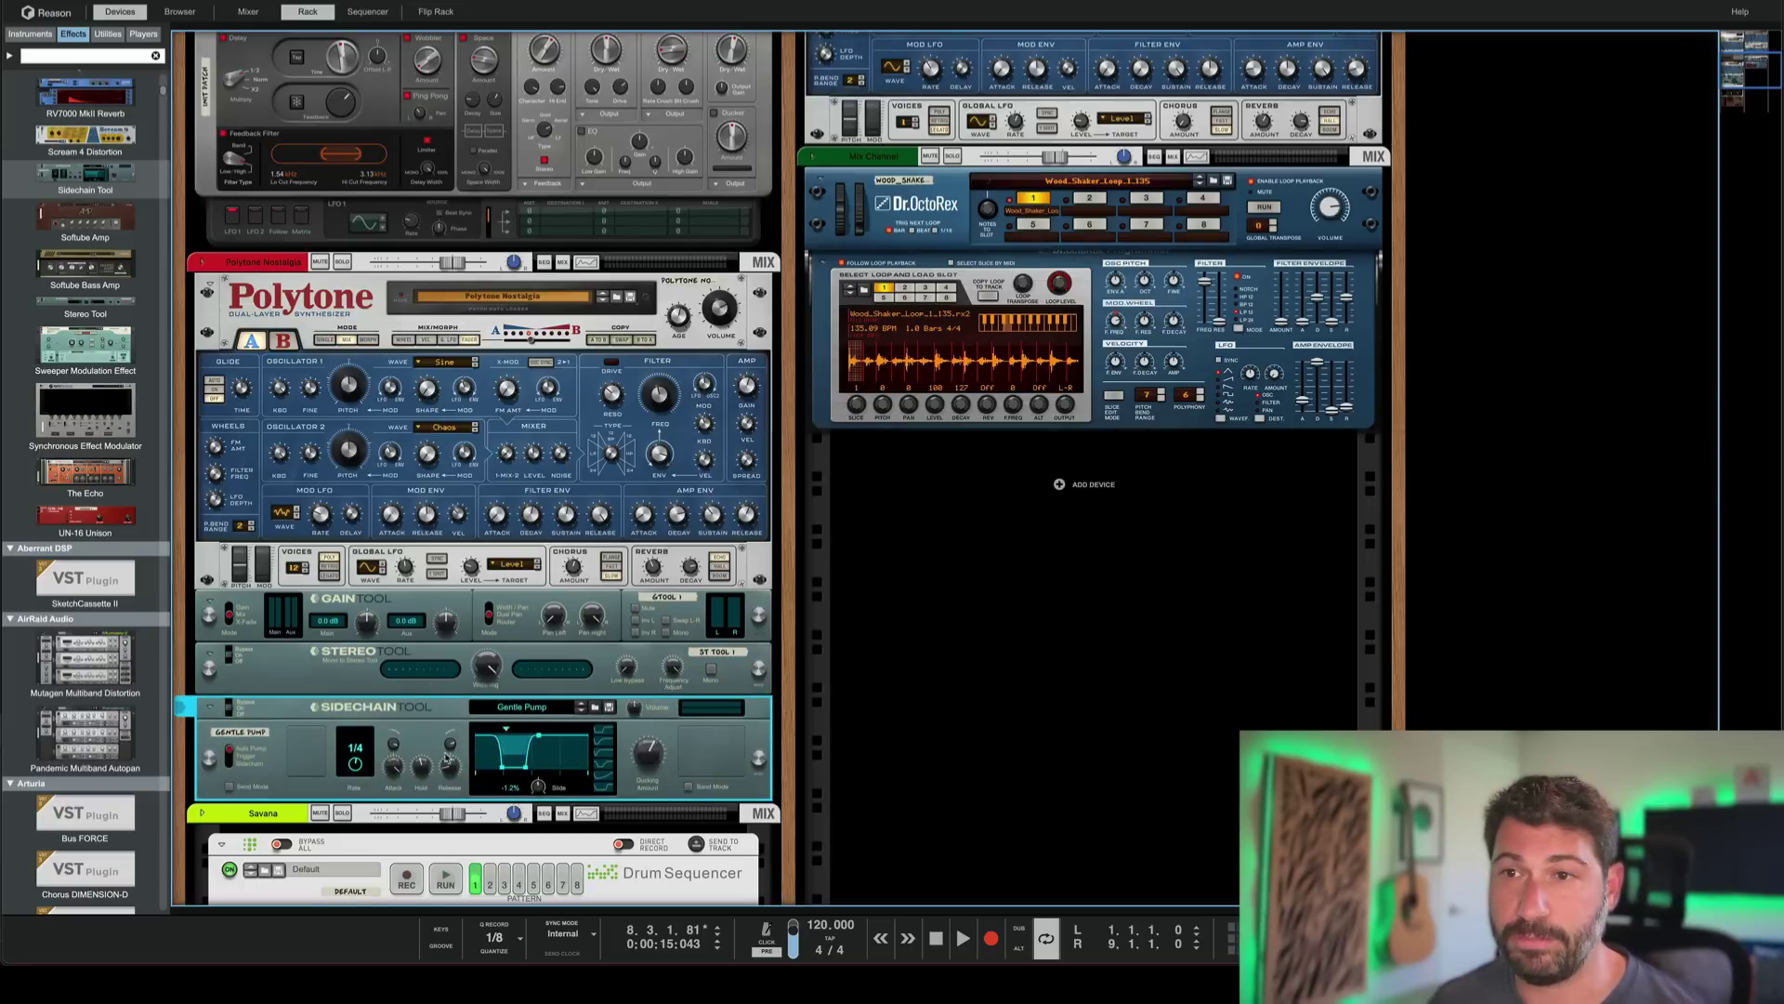
left_click(548, 791, "ctrl")
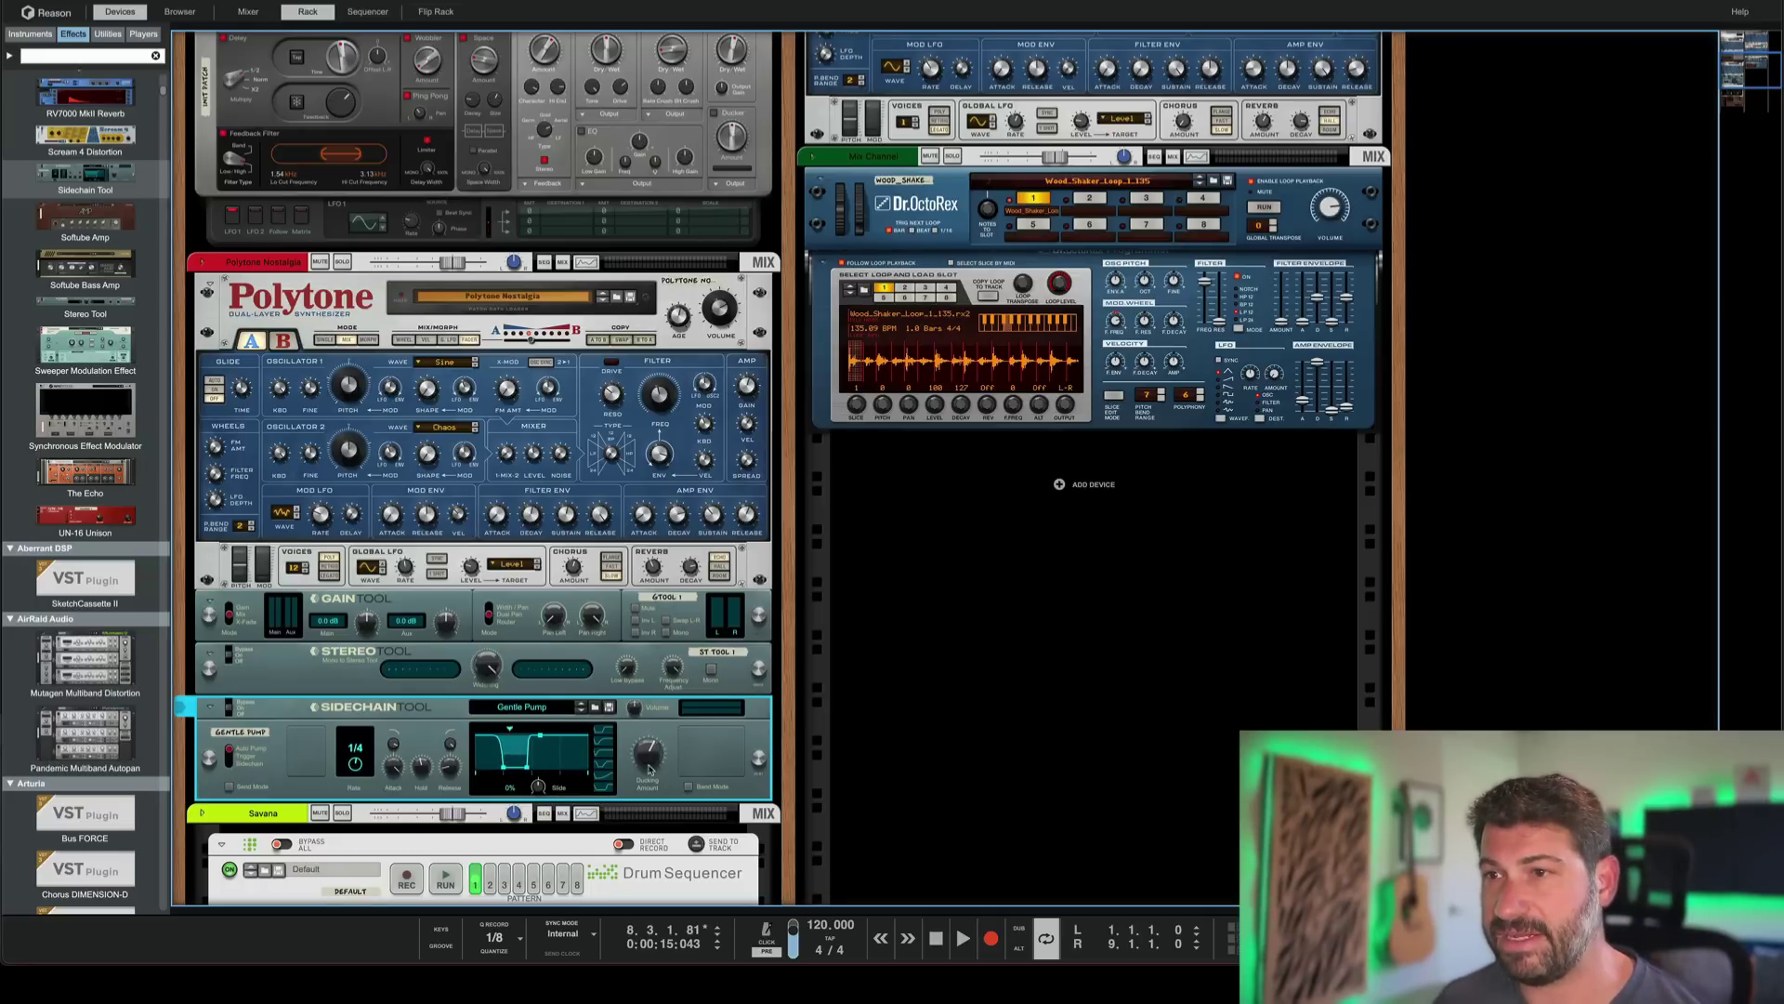
- Enable Band Mode on the Sidechain Tool, set its rate to 1/8T, and adjust the ducking amount and band frequency
left_click(691, 788)
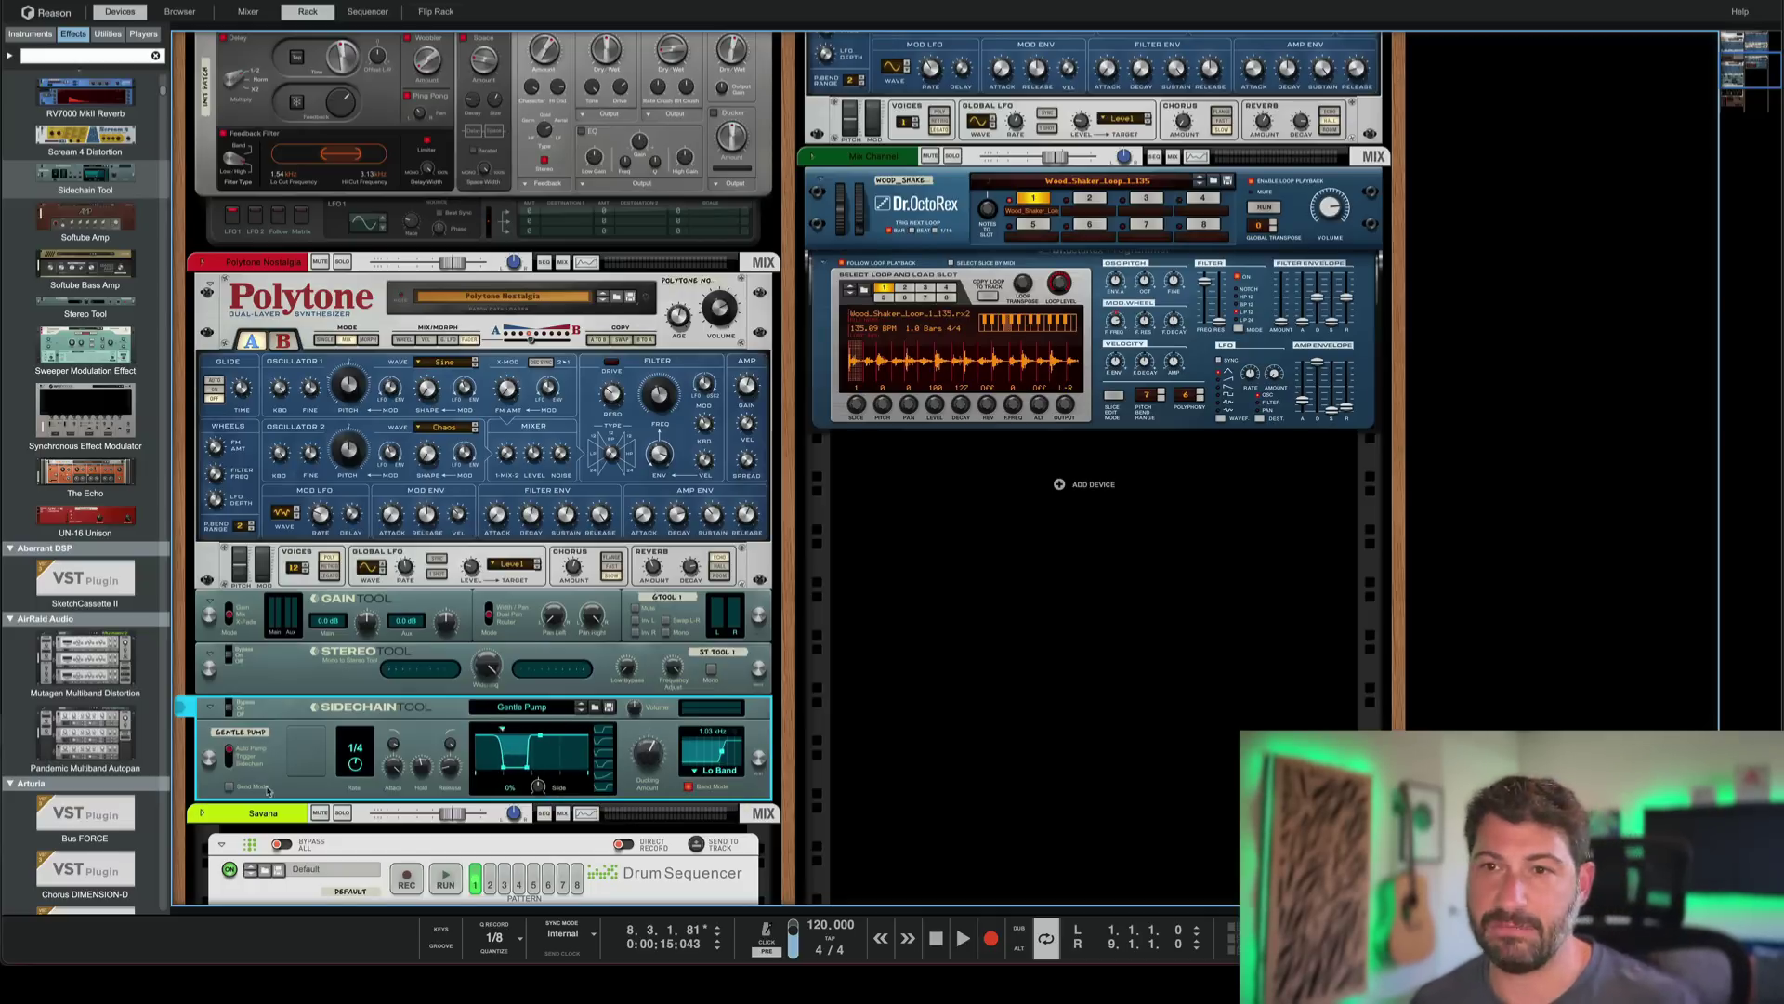
mouse_move(648, 760)
left_click_drag(648, 760, 740, 760)
left_click_drag(346, 773, 370, 756)
left_click_drag(706, 764, 722, 774)
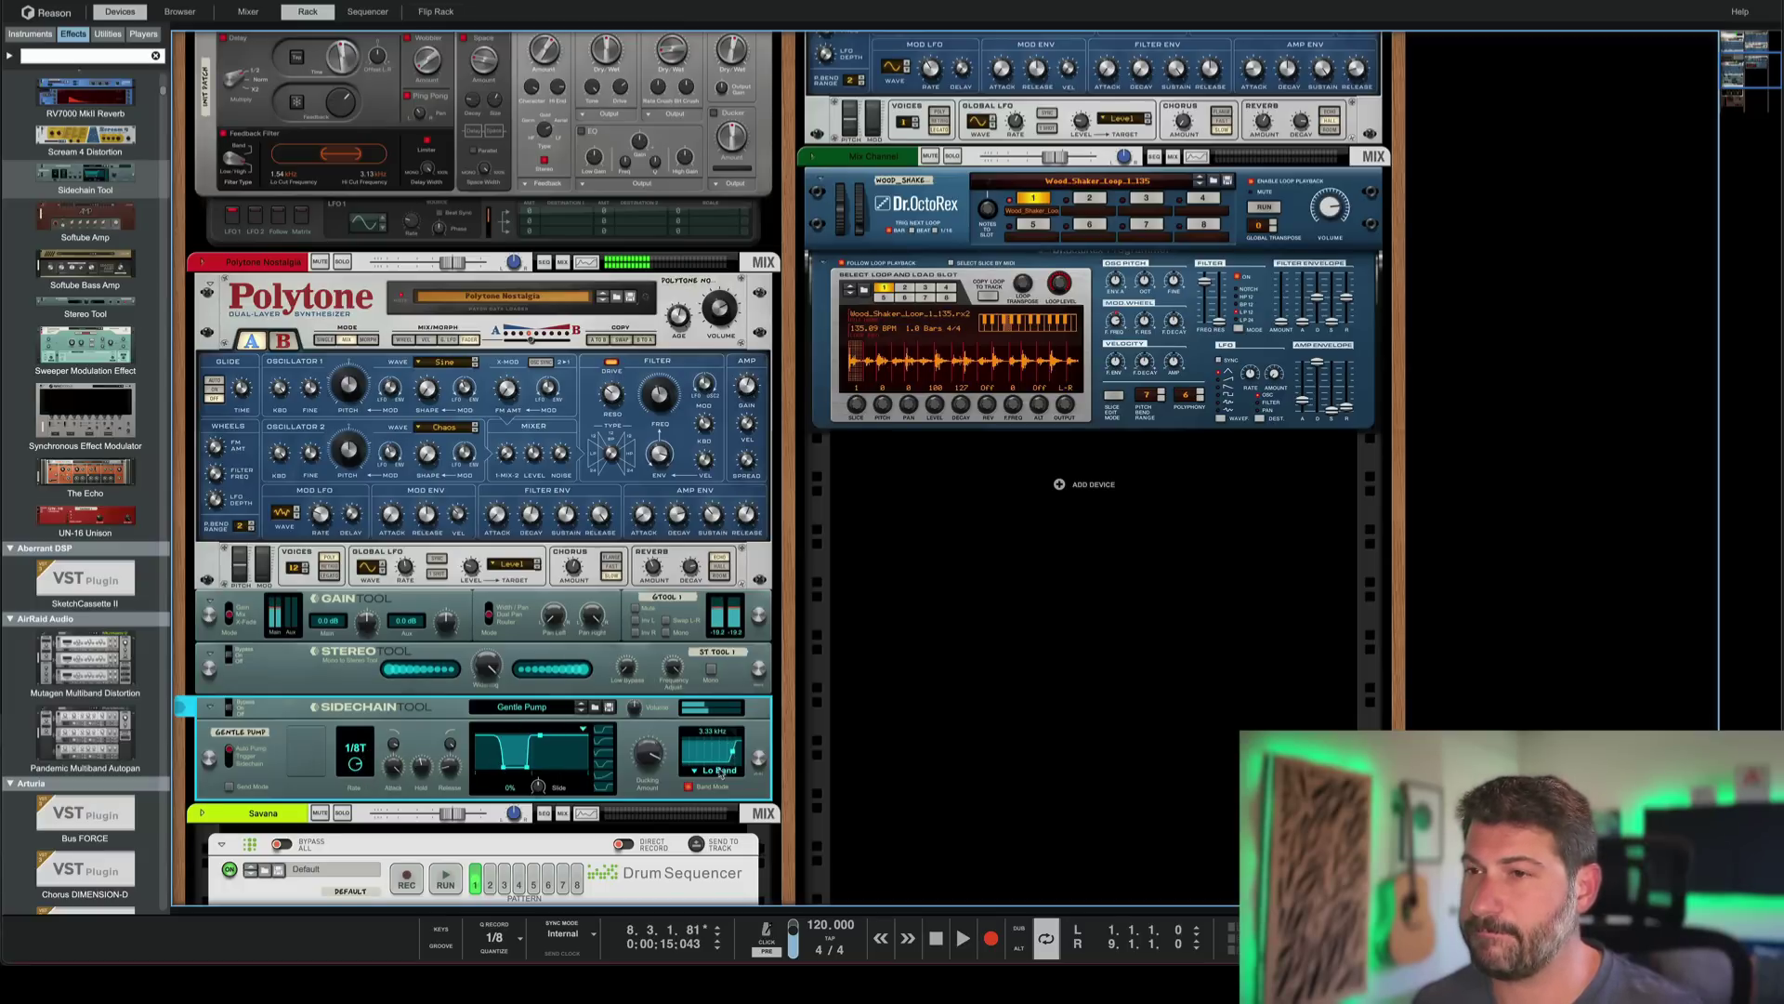
- Switch the Sidechain Tool's band to Hi Band and adjust its cutoff frequency
left_click(693, 771)
left_click(711, 783)
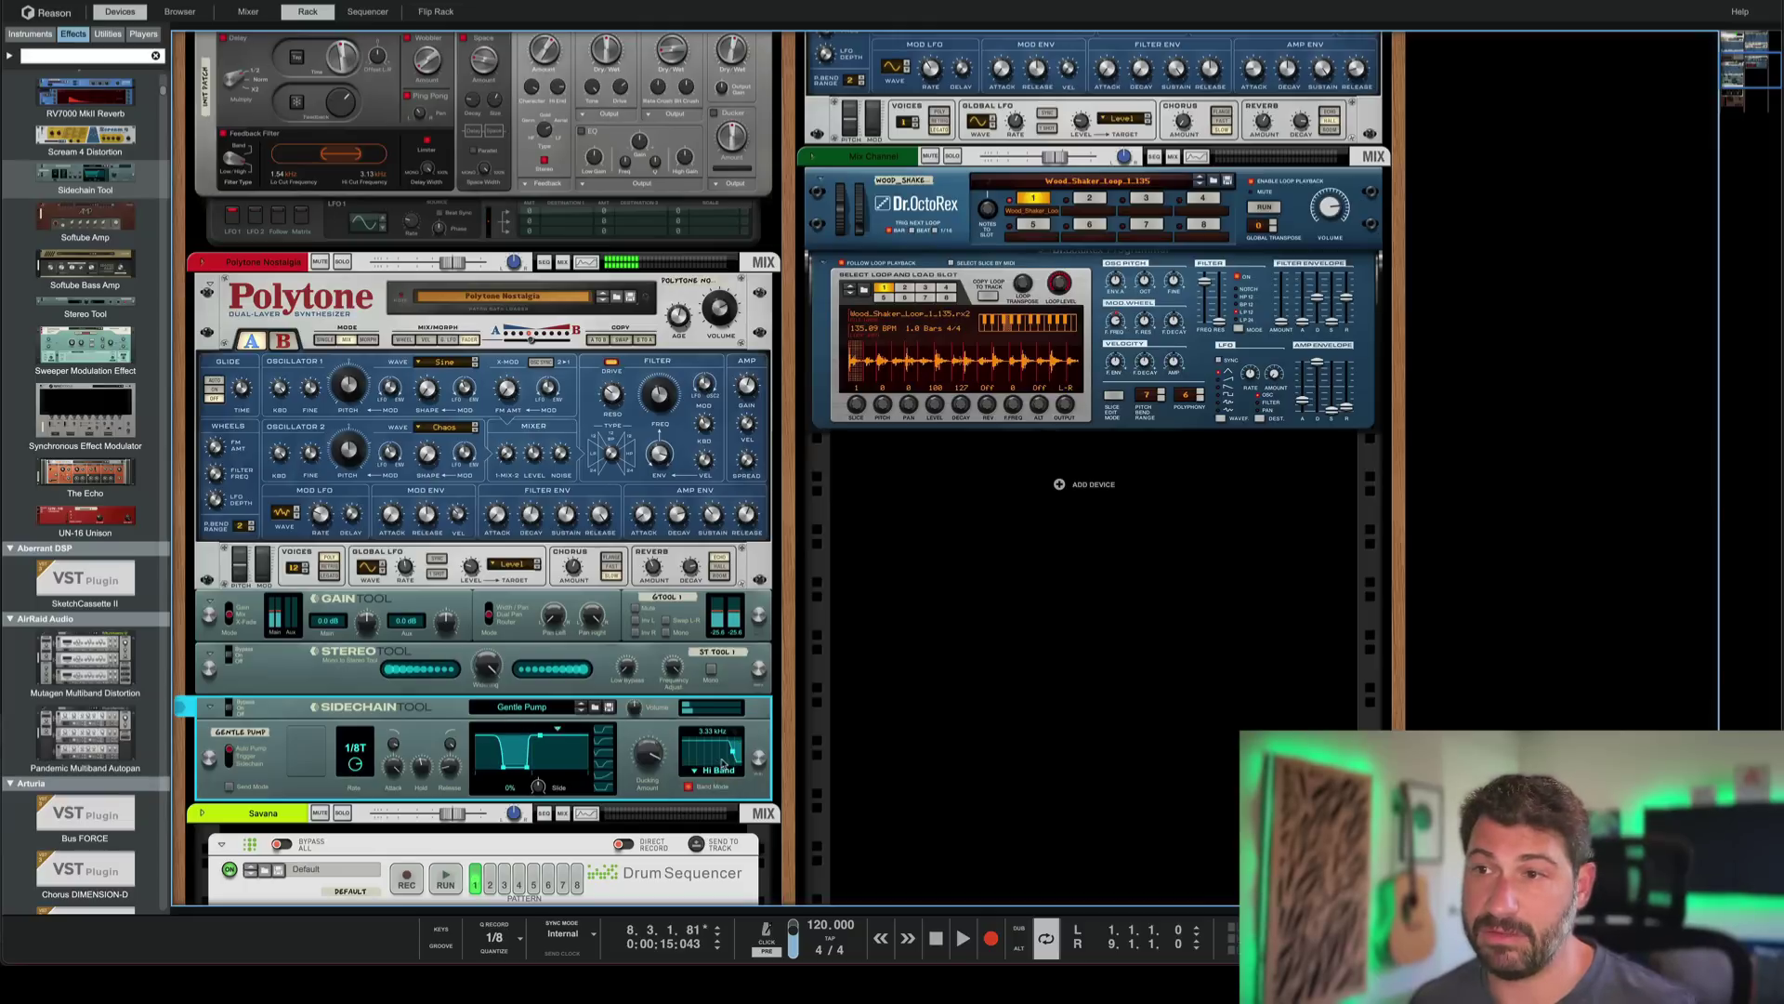
mouse_move(731, 753)
left_mouse_down()
mouse_move(692, 750)
mouse_move(734, 751)
left_mouse_up()
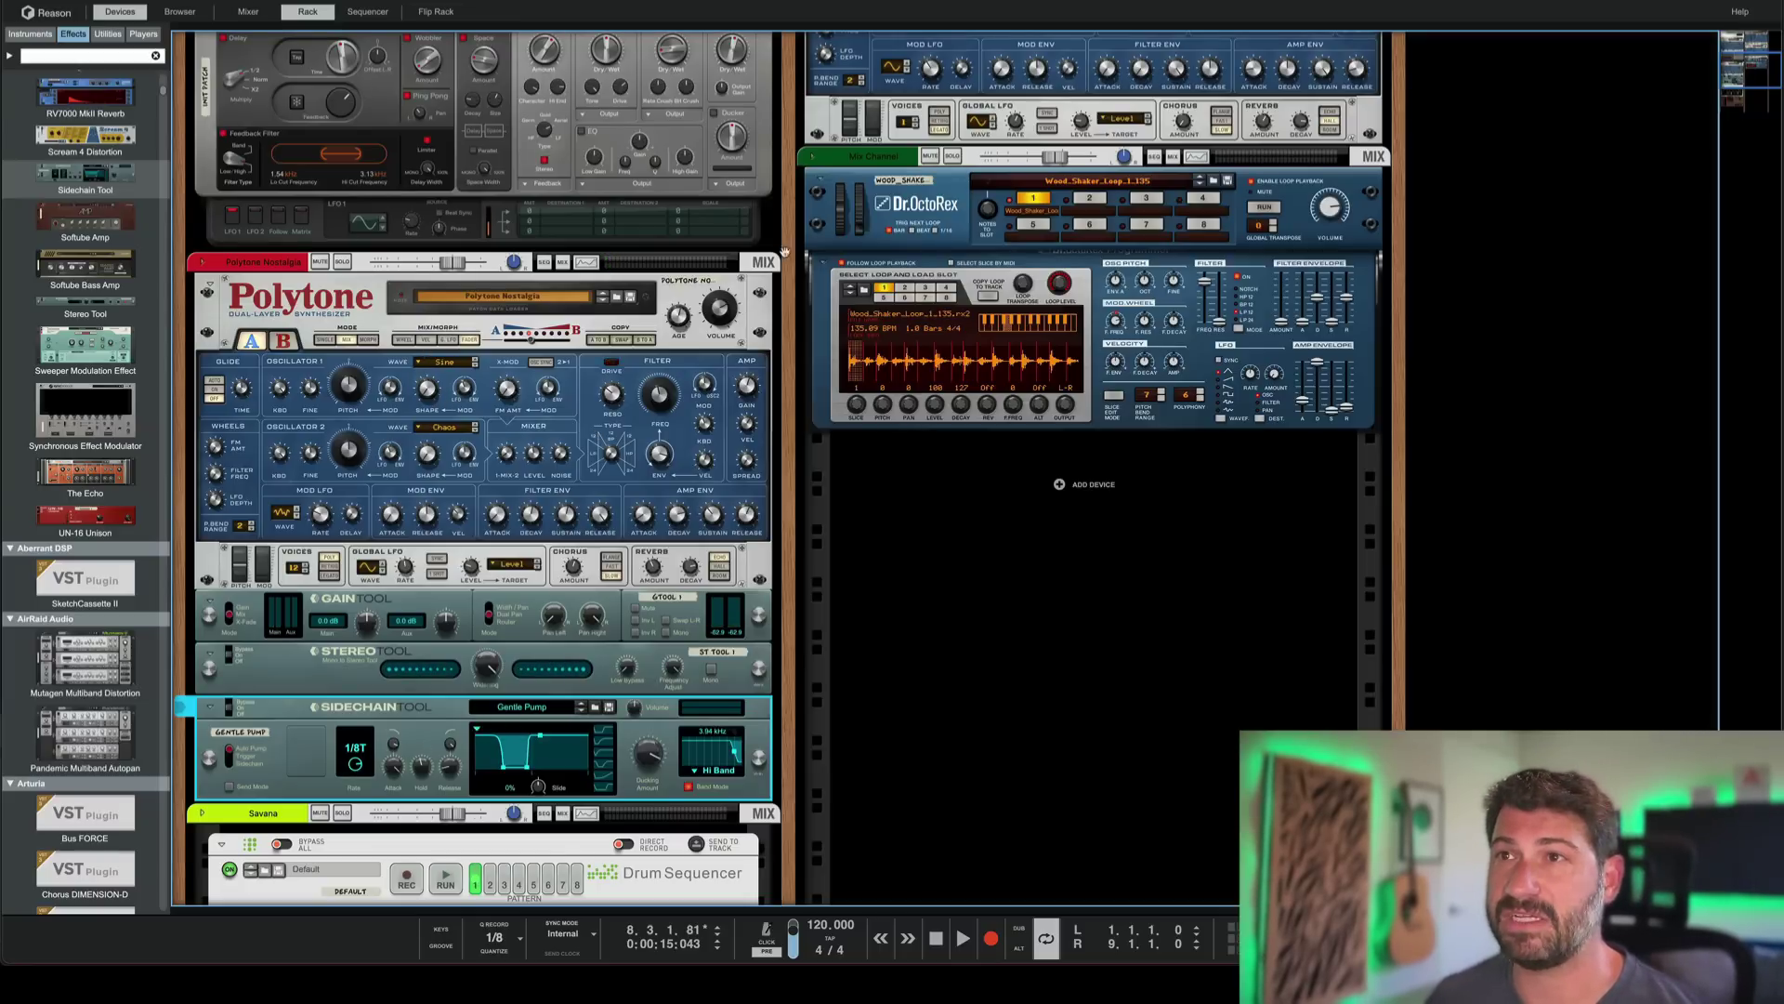
- Browse patches from Polytone Nostalgia, clearing the Layered tag and filtering instrument patches by Percussion and Lo-Fi, without loading one
left_click(616, 296)
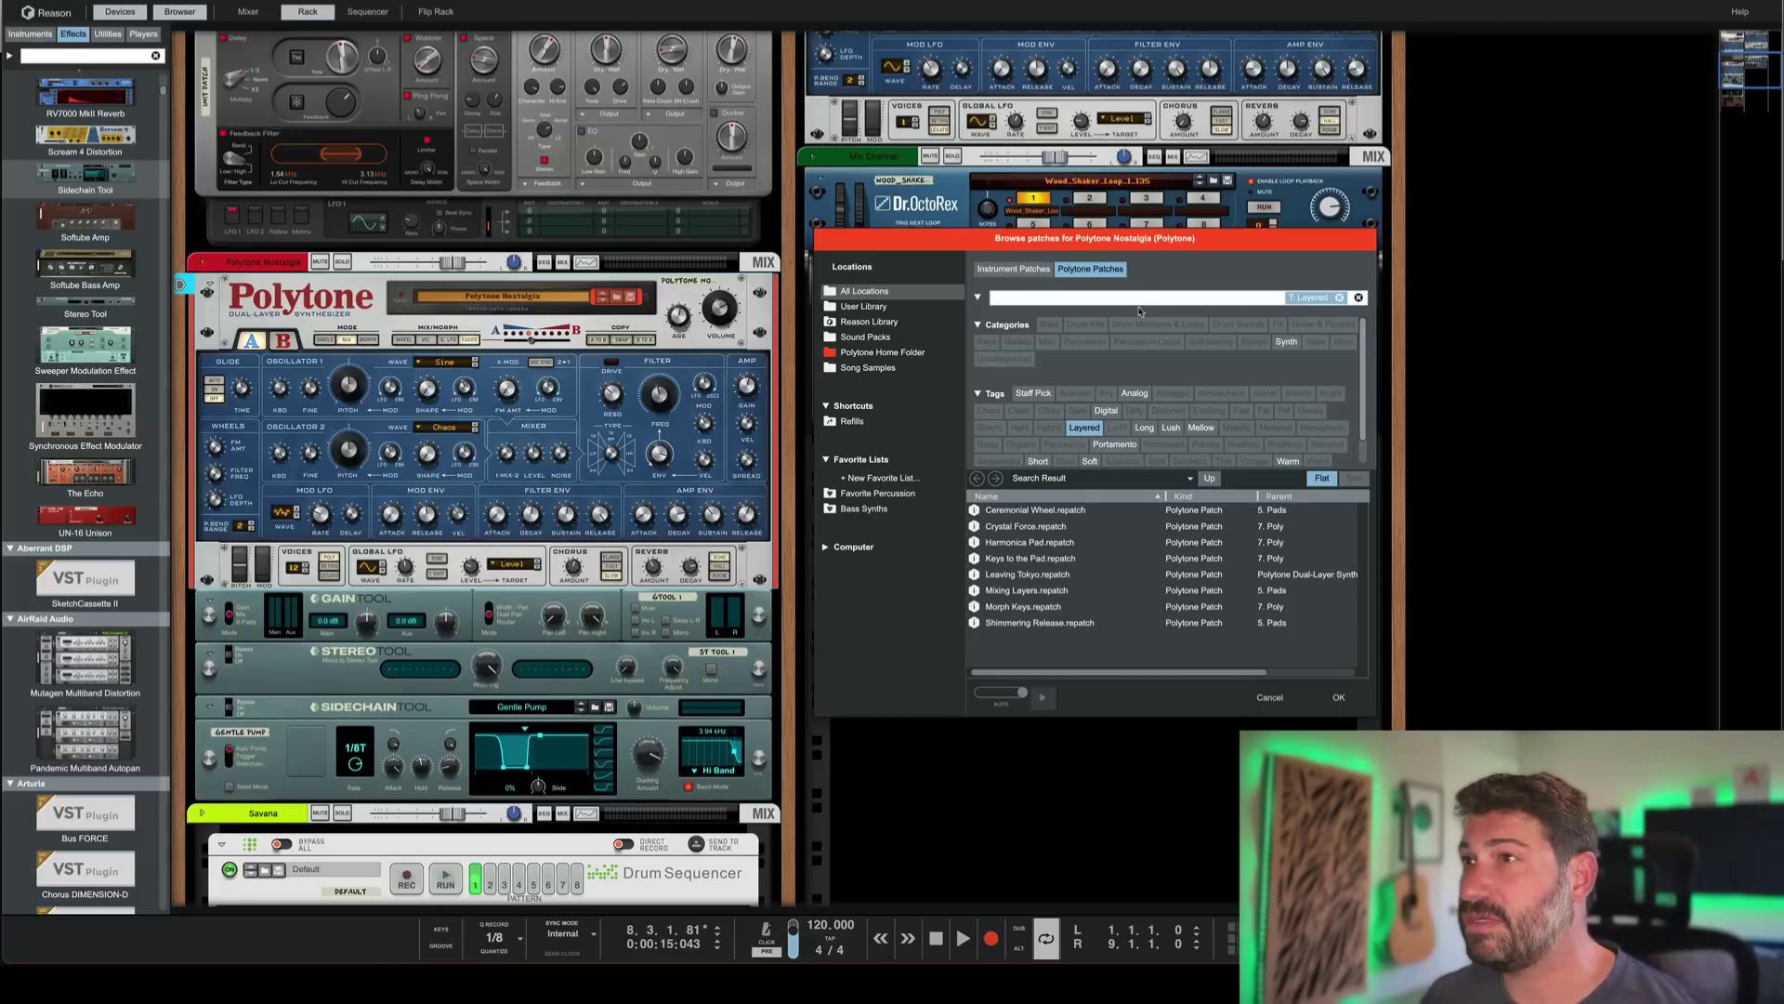
left_click(1341, 297)
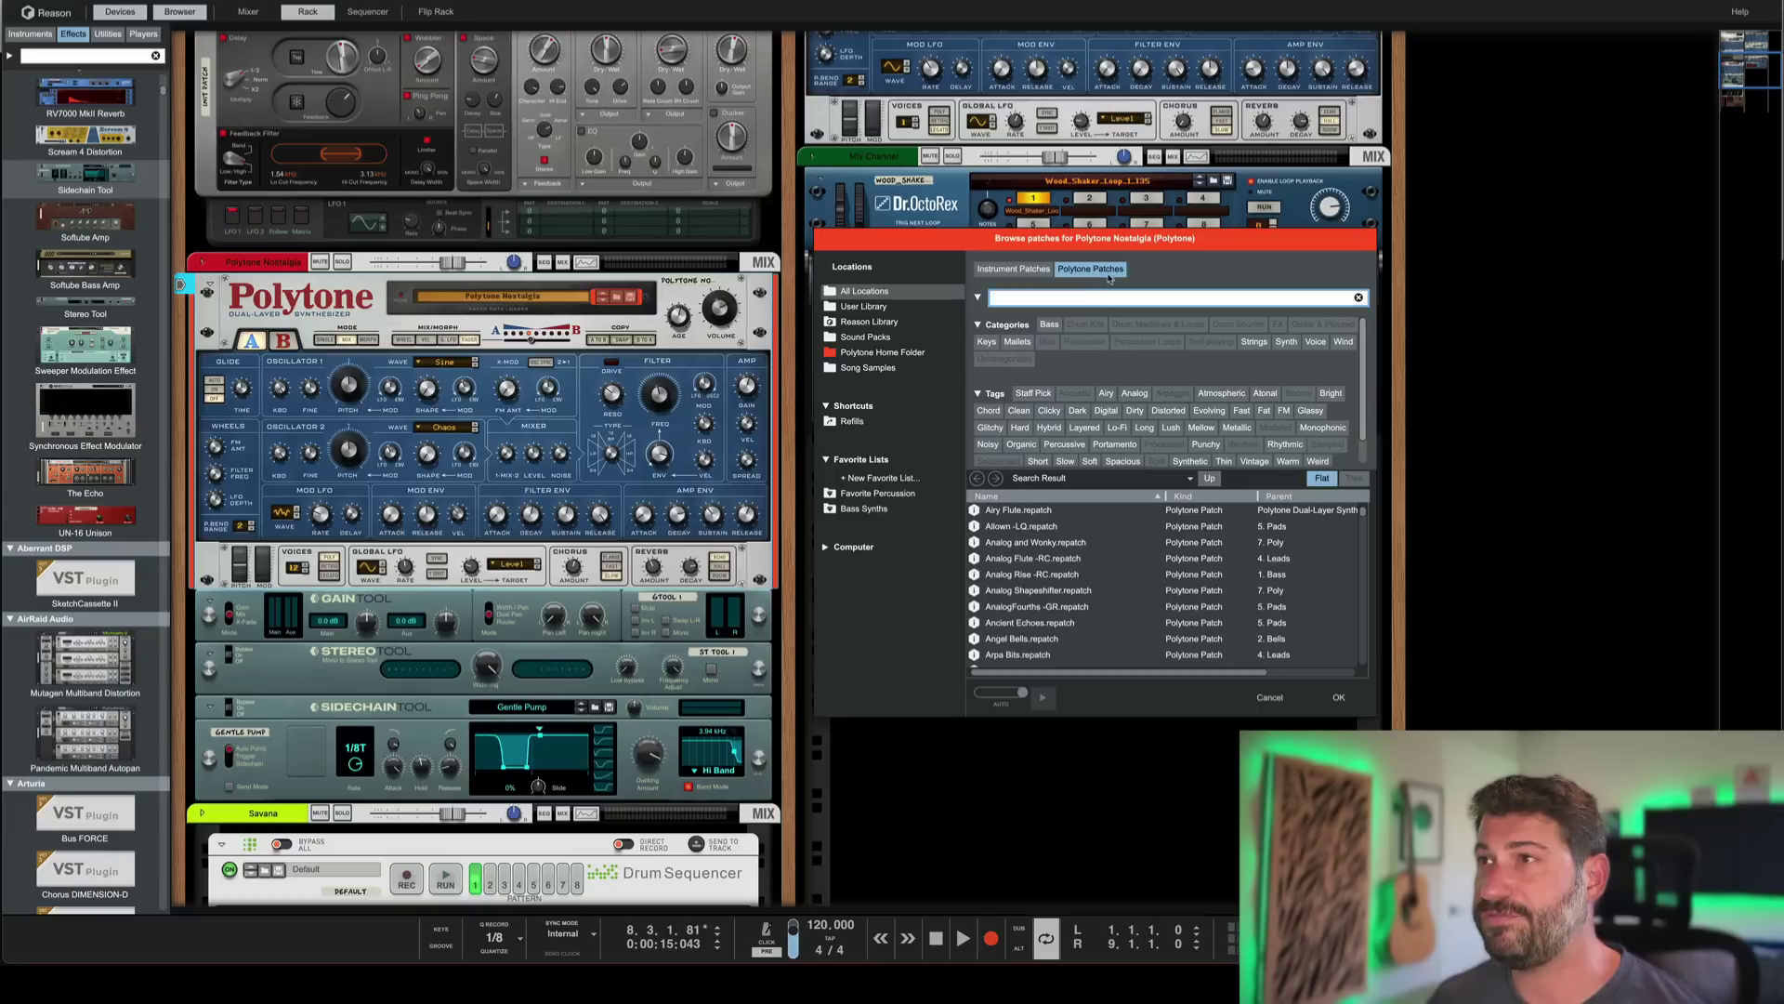
left_click(1013, 268)
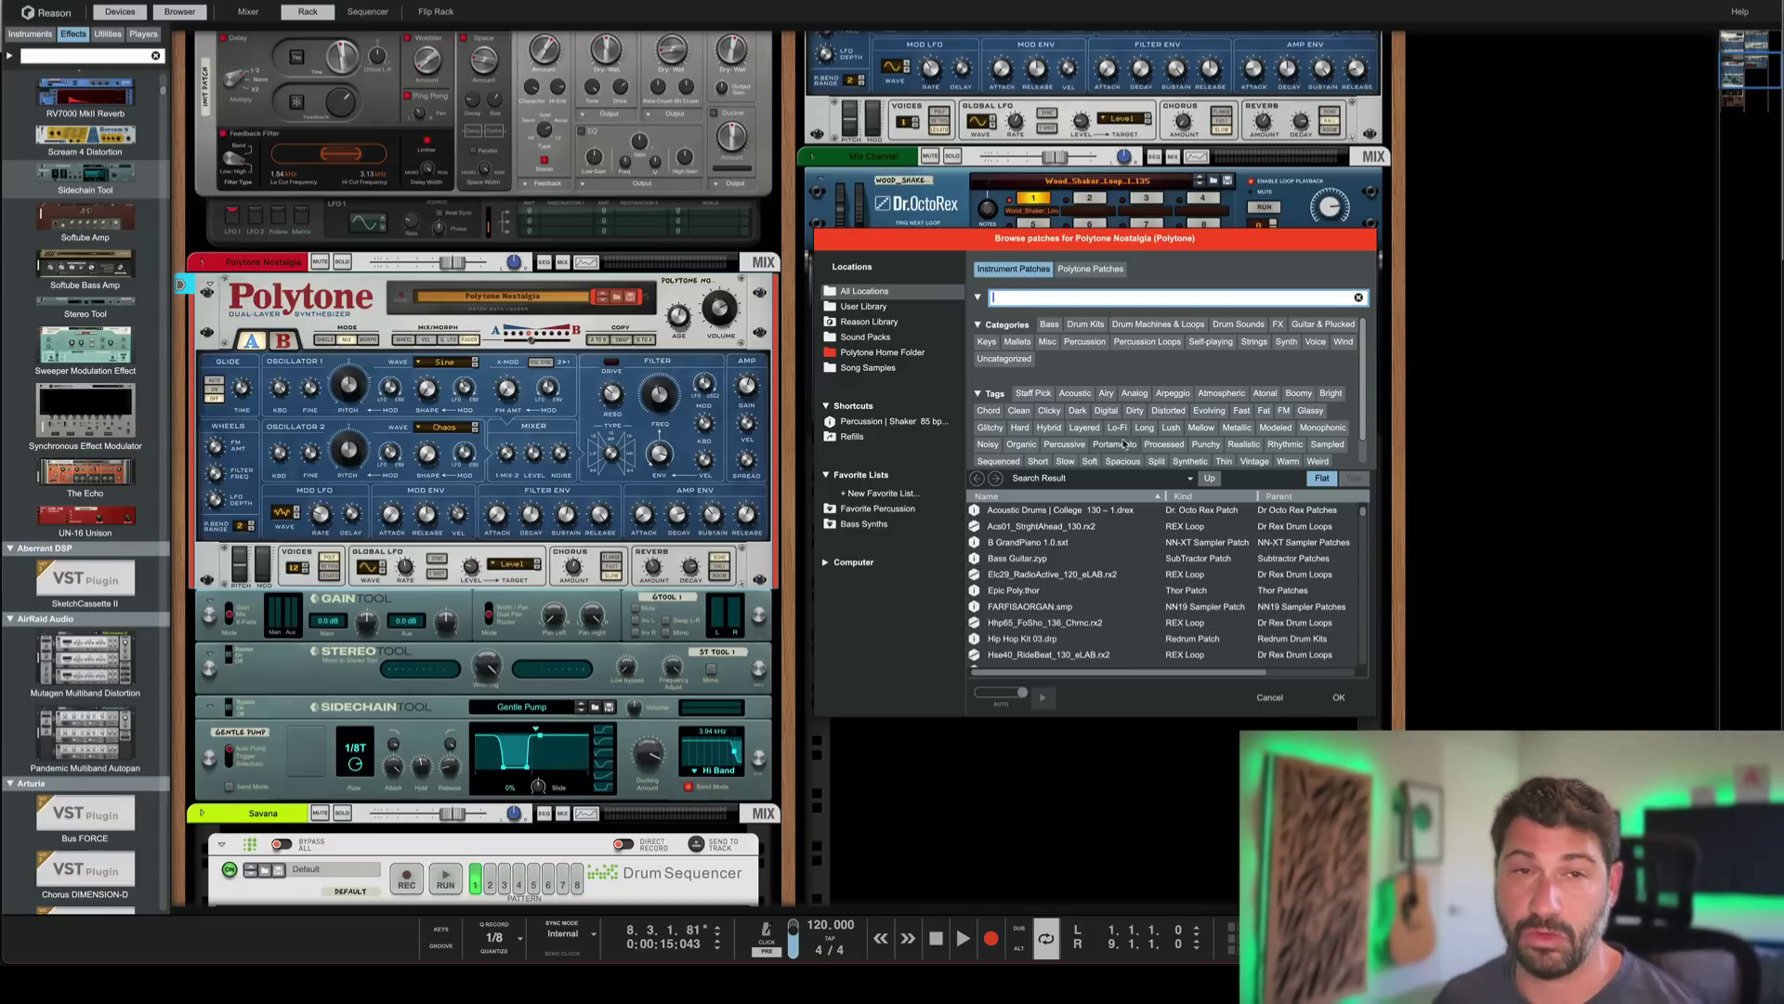
left_click(1097, 342)
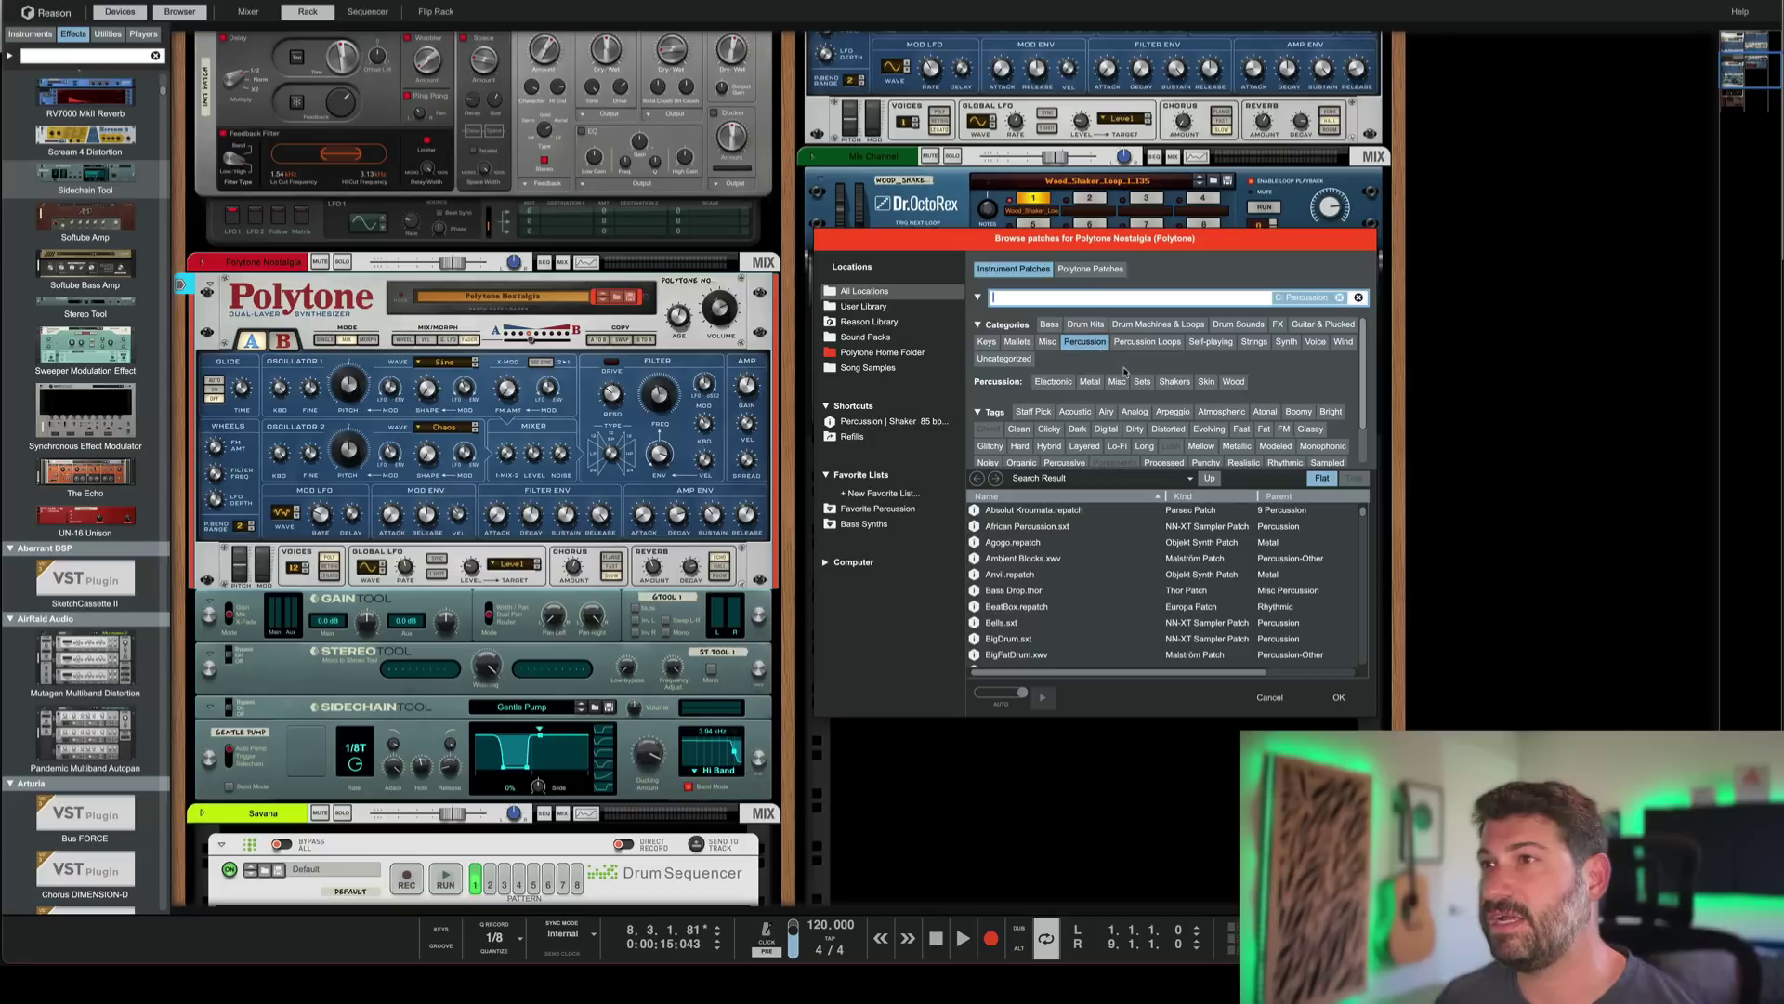
left_click(1121, 447)
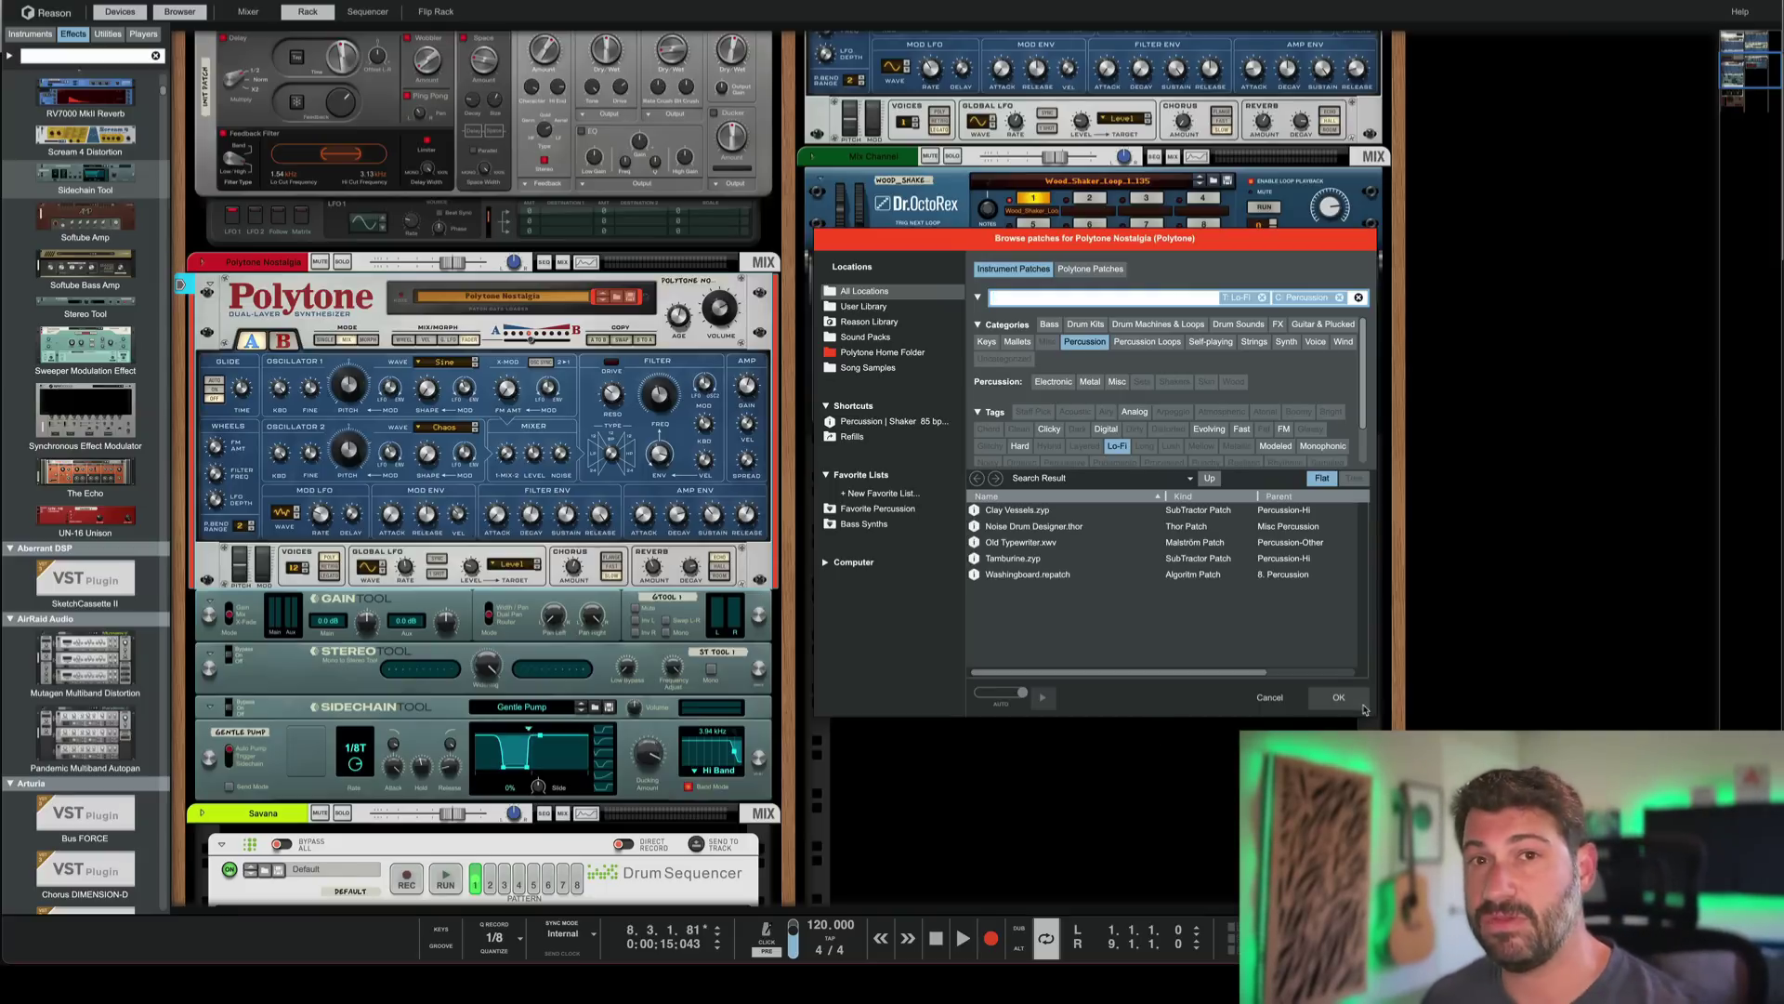
left_click(1269, 697)
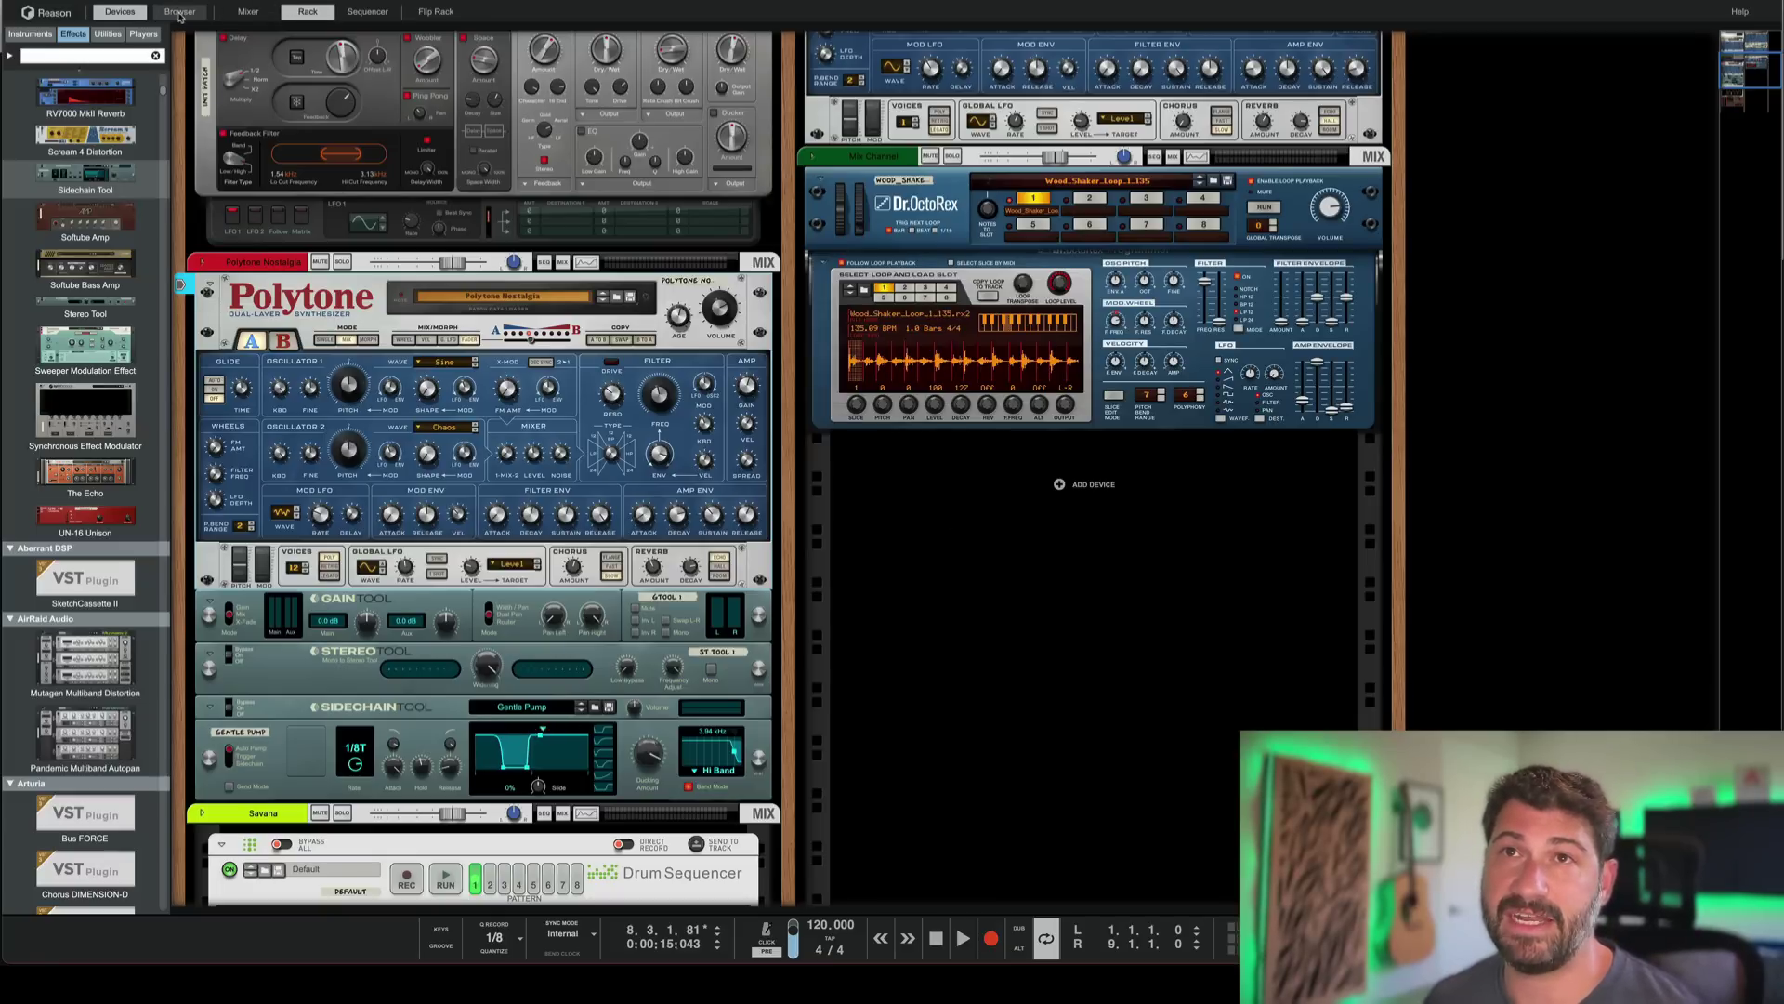
- Show only the sequencer instead of the rack, spread the arrangement timeline wider, and activate the Selection tool
left_click(368, 12)
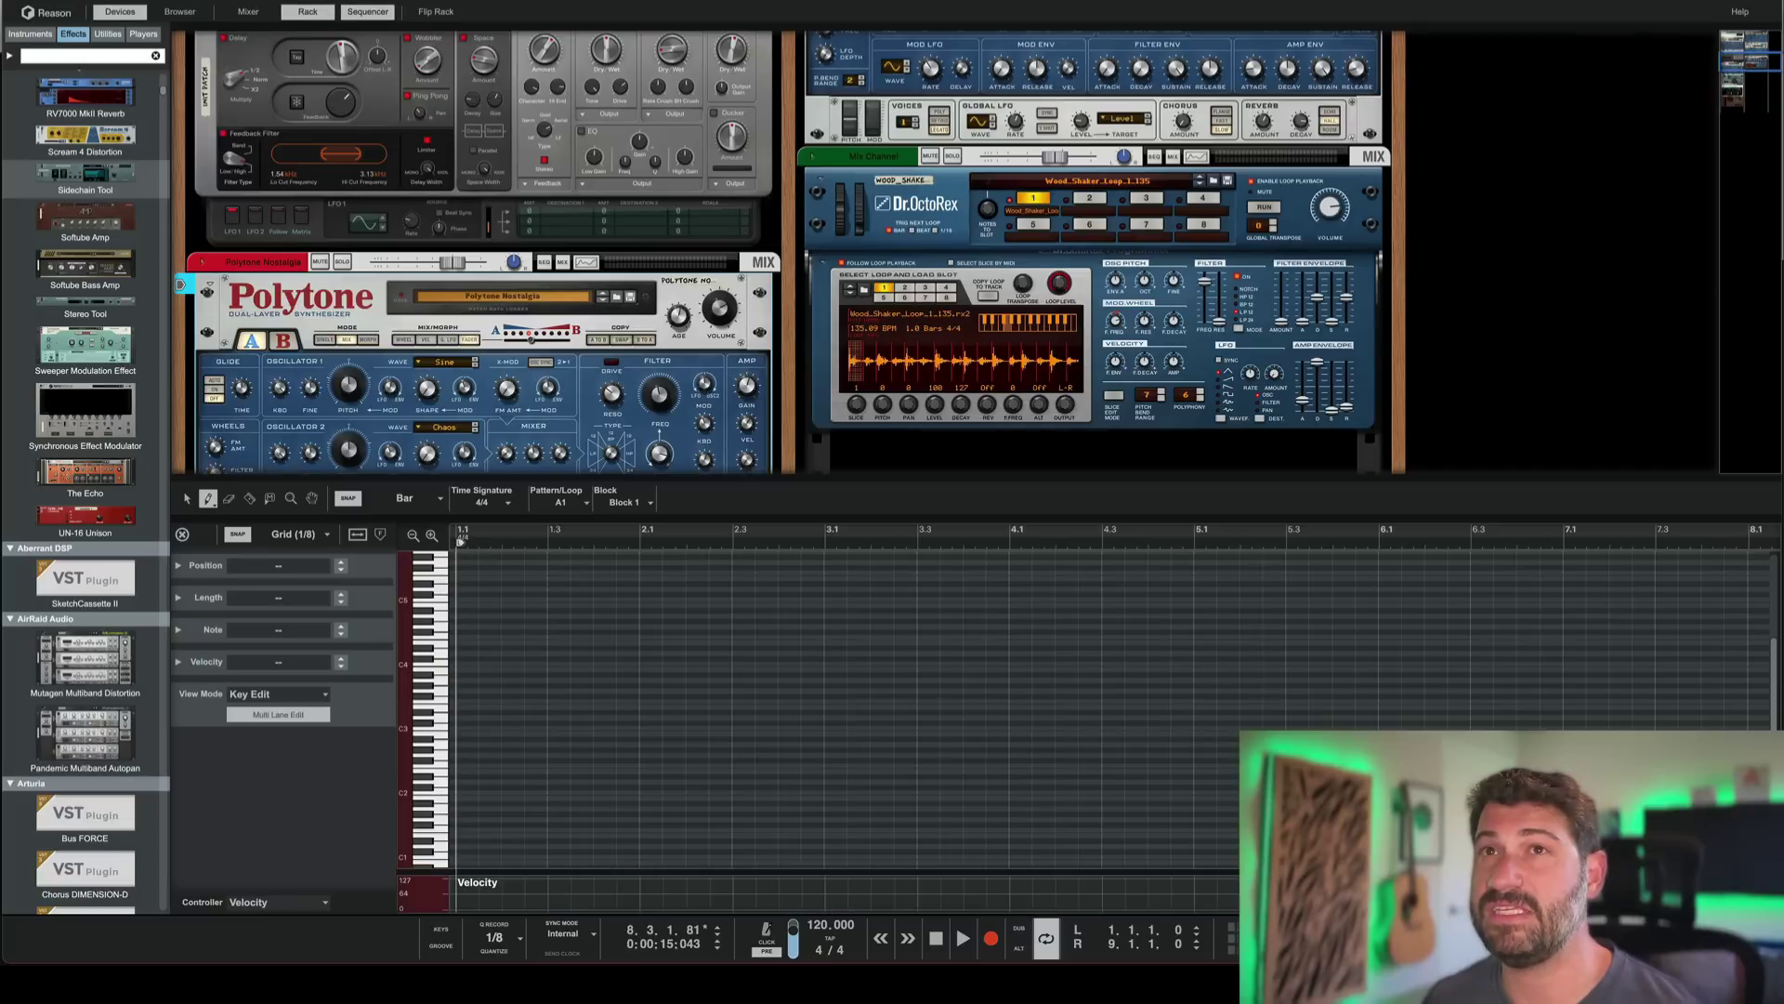
left_click(298, 12)
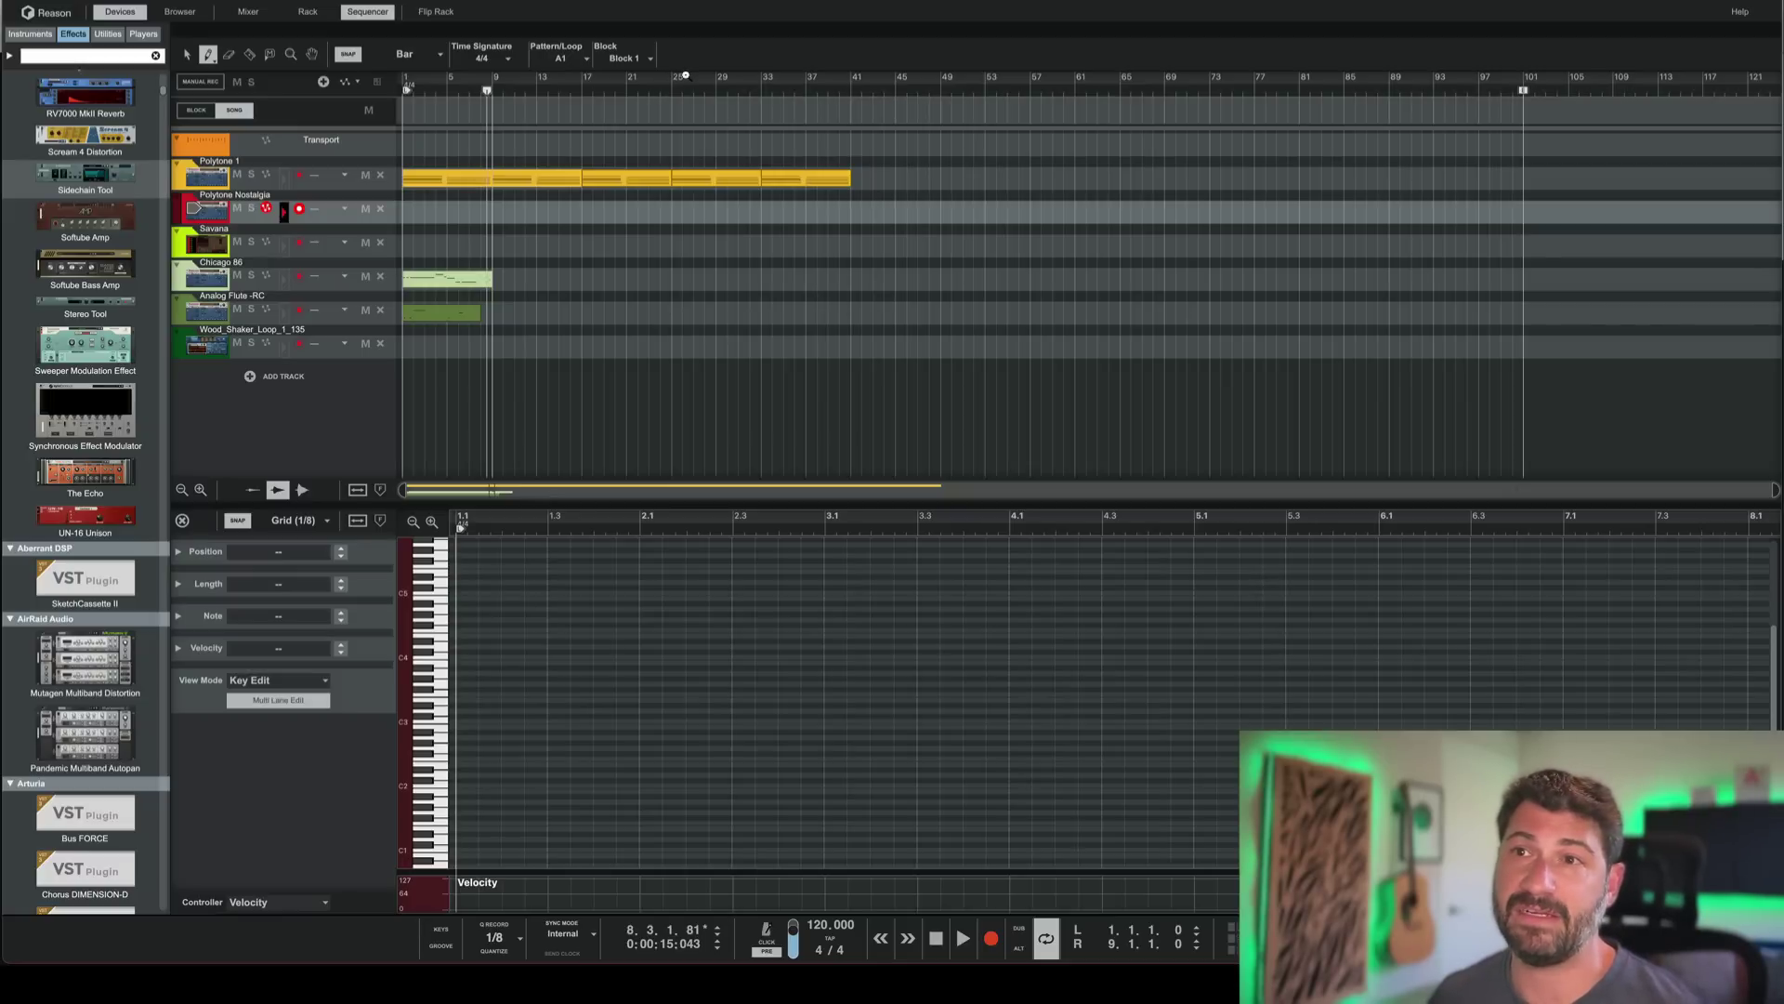
left_click_drag(685, 76, 1599, 259)
scroll(1569, 259, "down", 1)
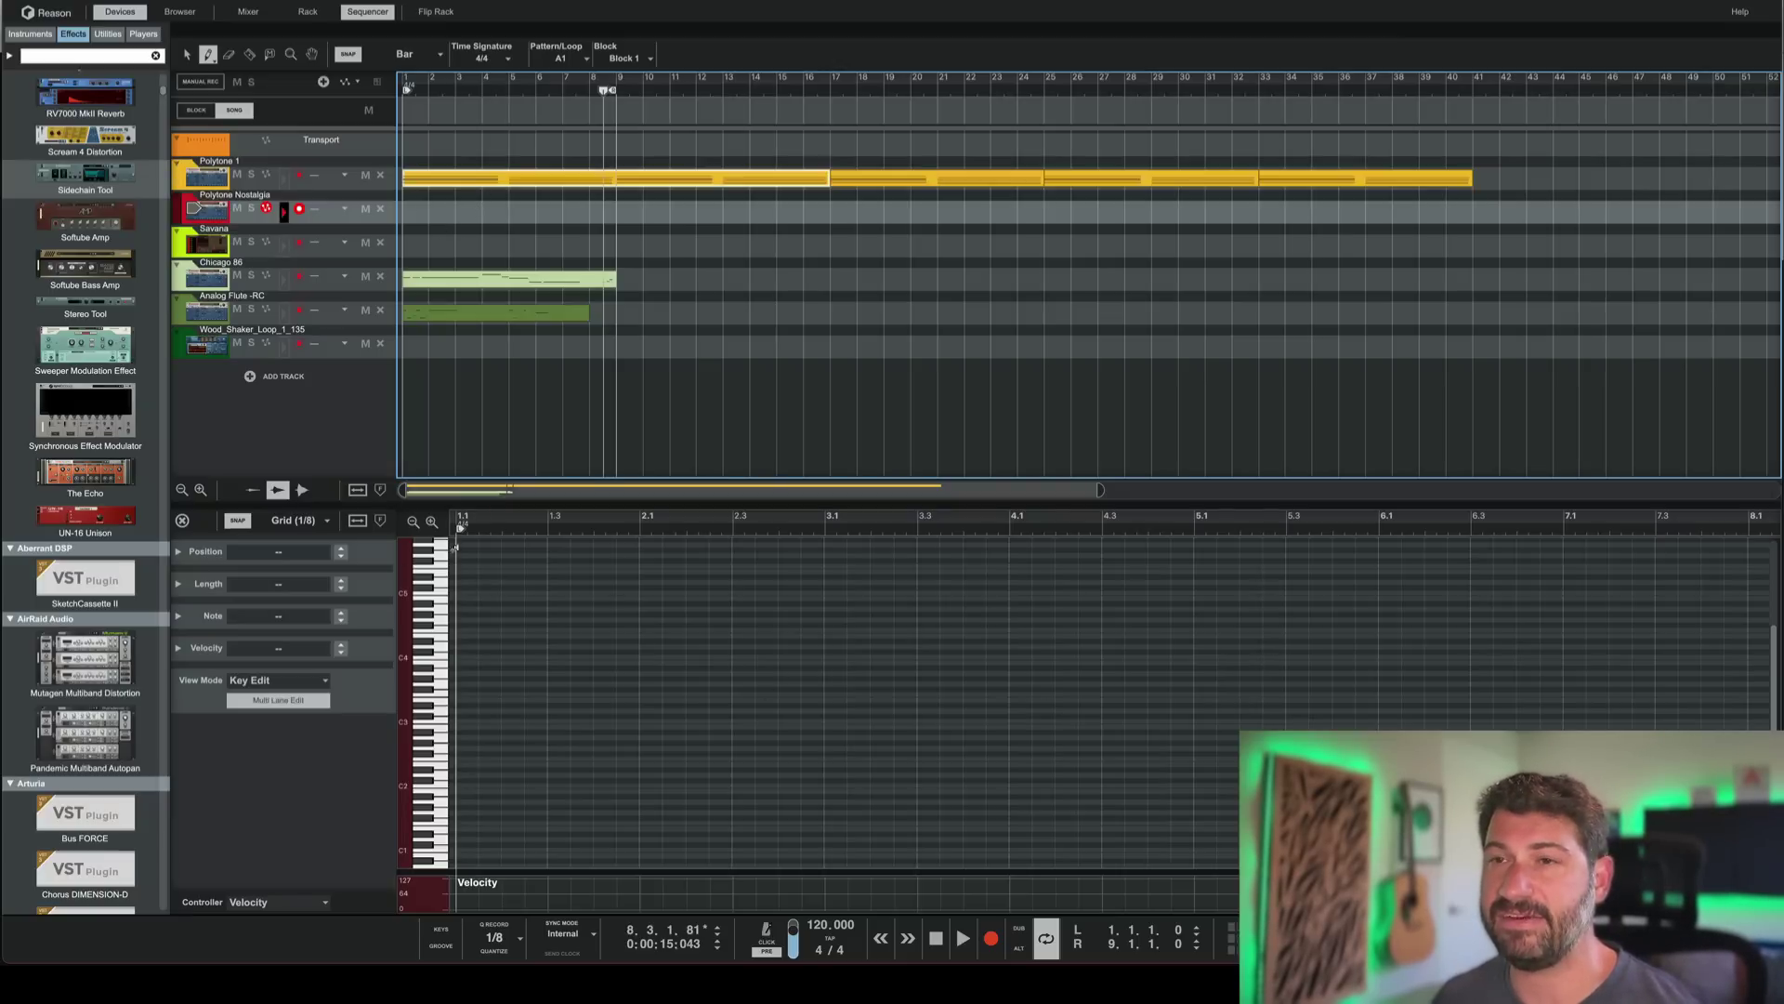
key("q")
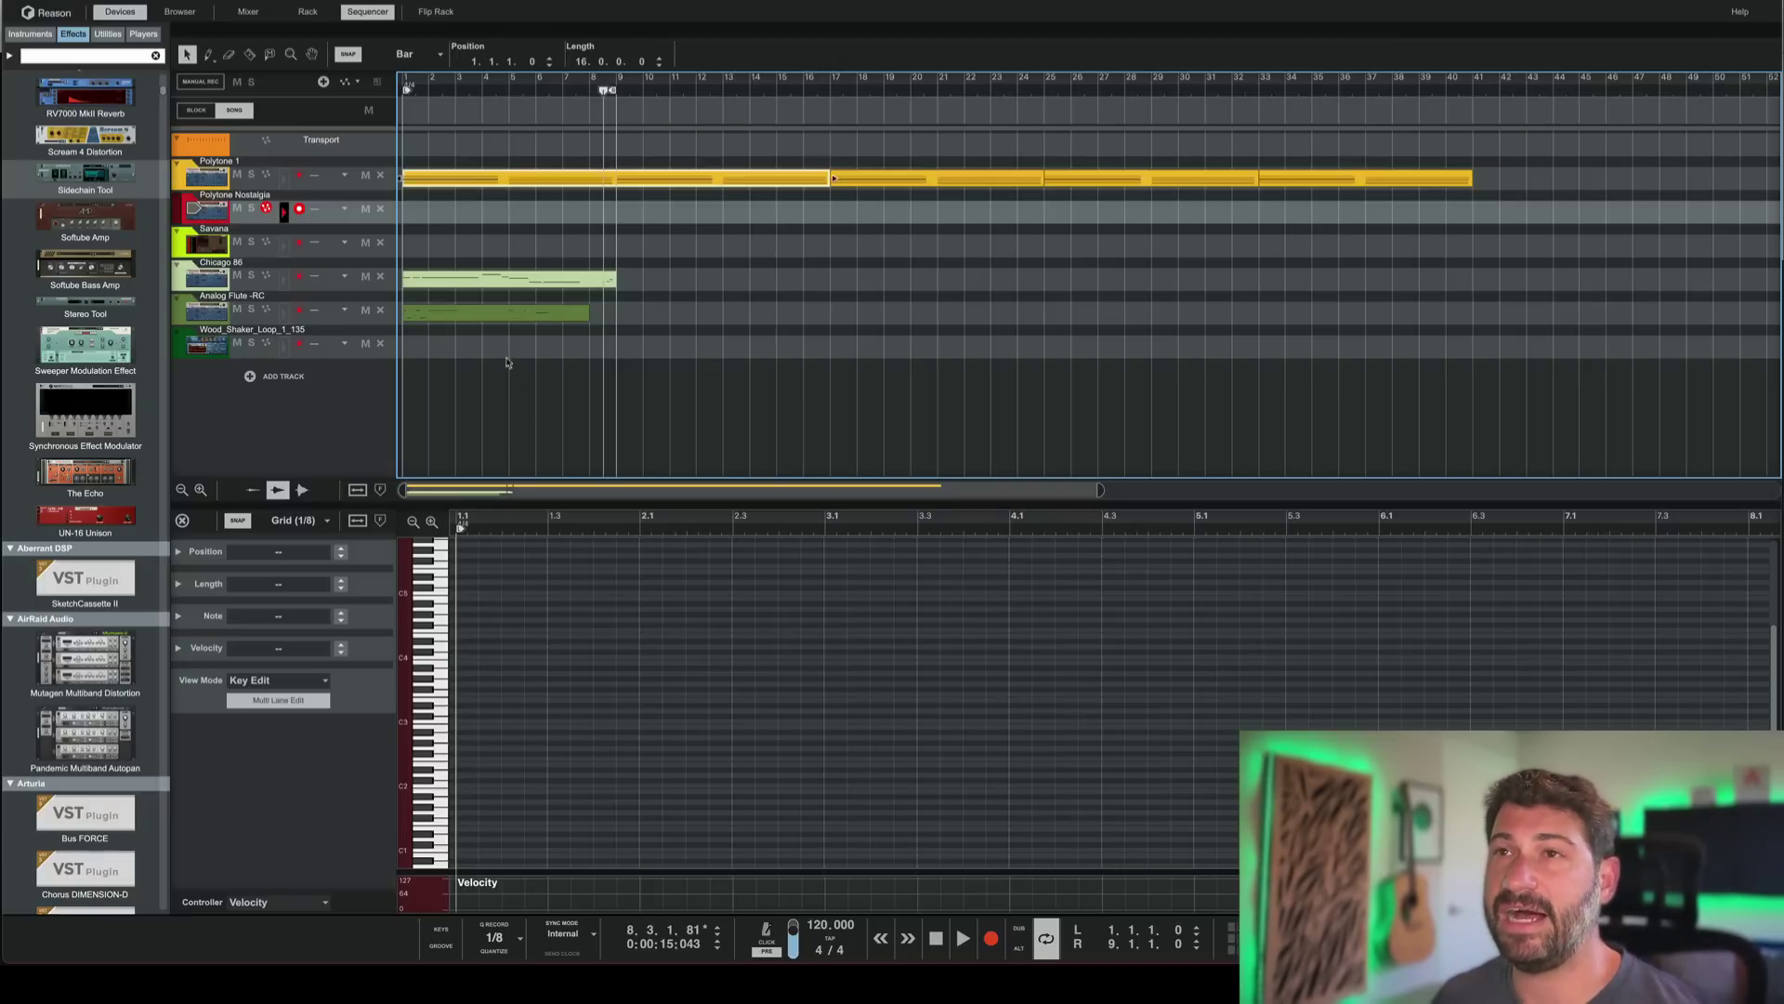
- Examine the notes in the Polytone 1, Analog Flute -RC and Chicago clips, and close the note editor
left_click(500, 175)
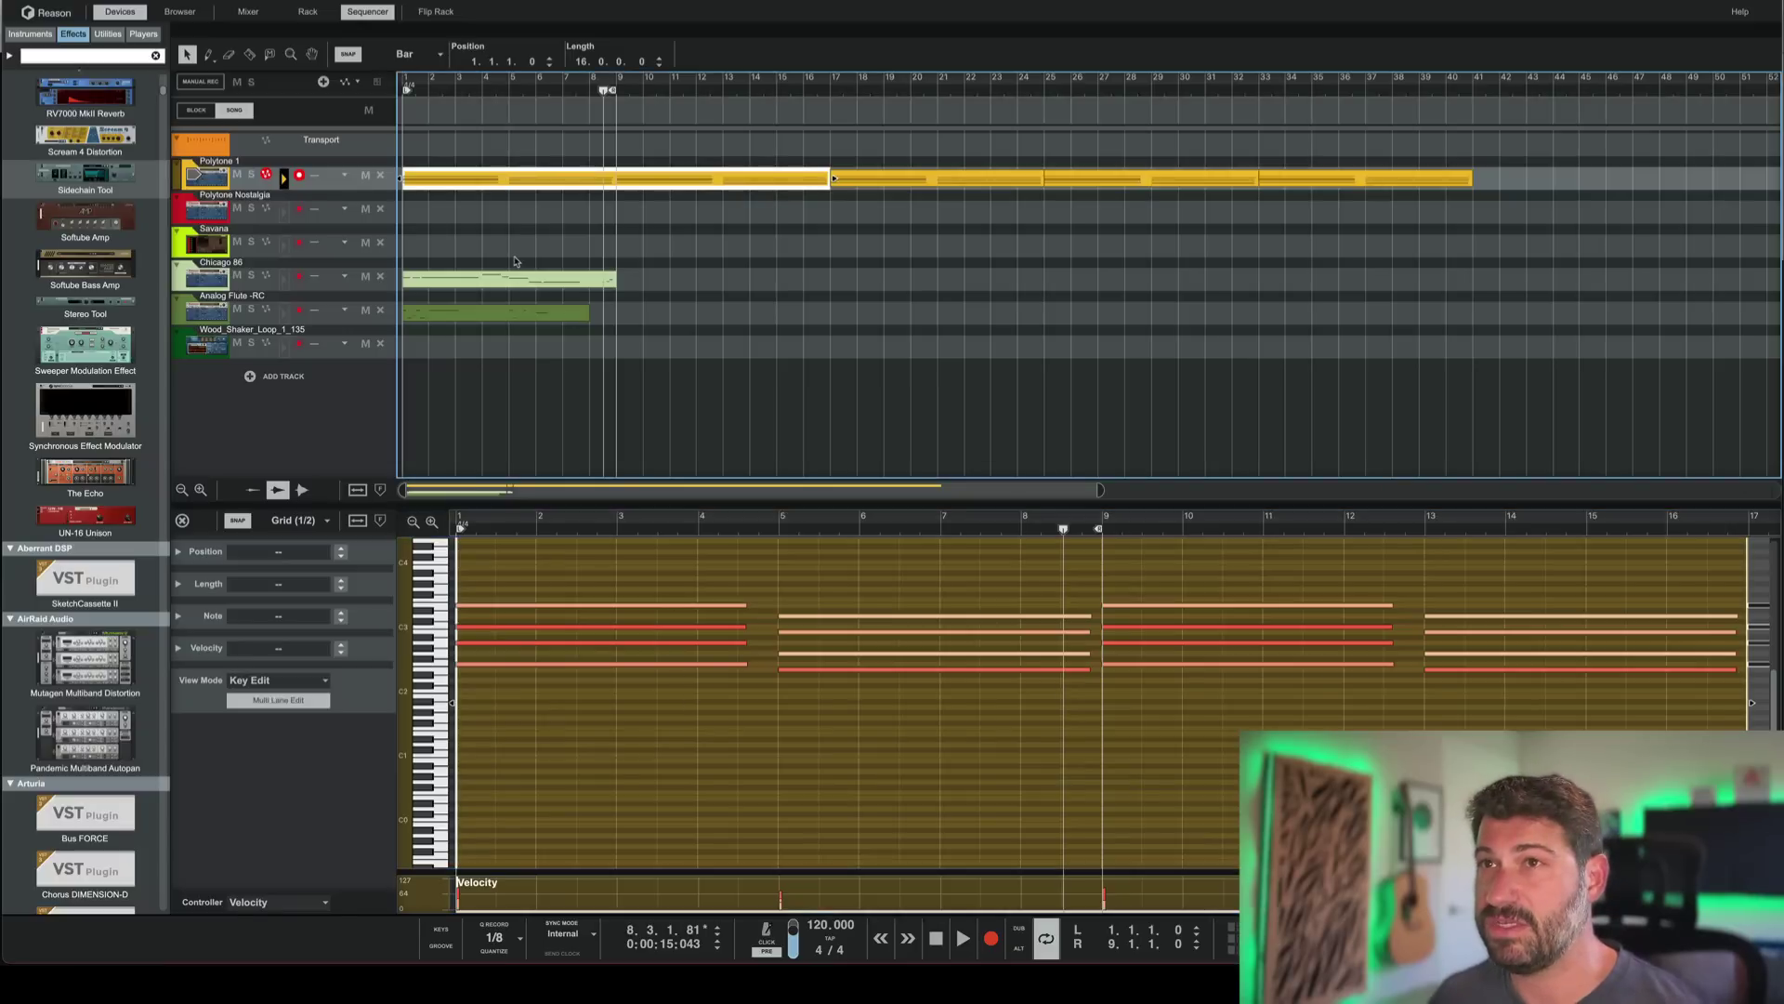
left_click(483, 316)
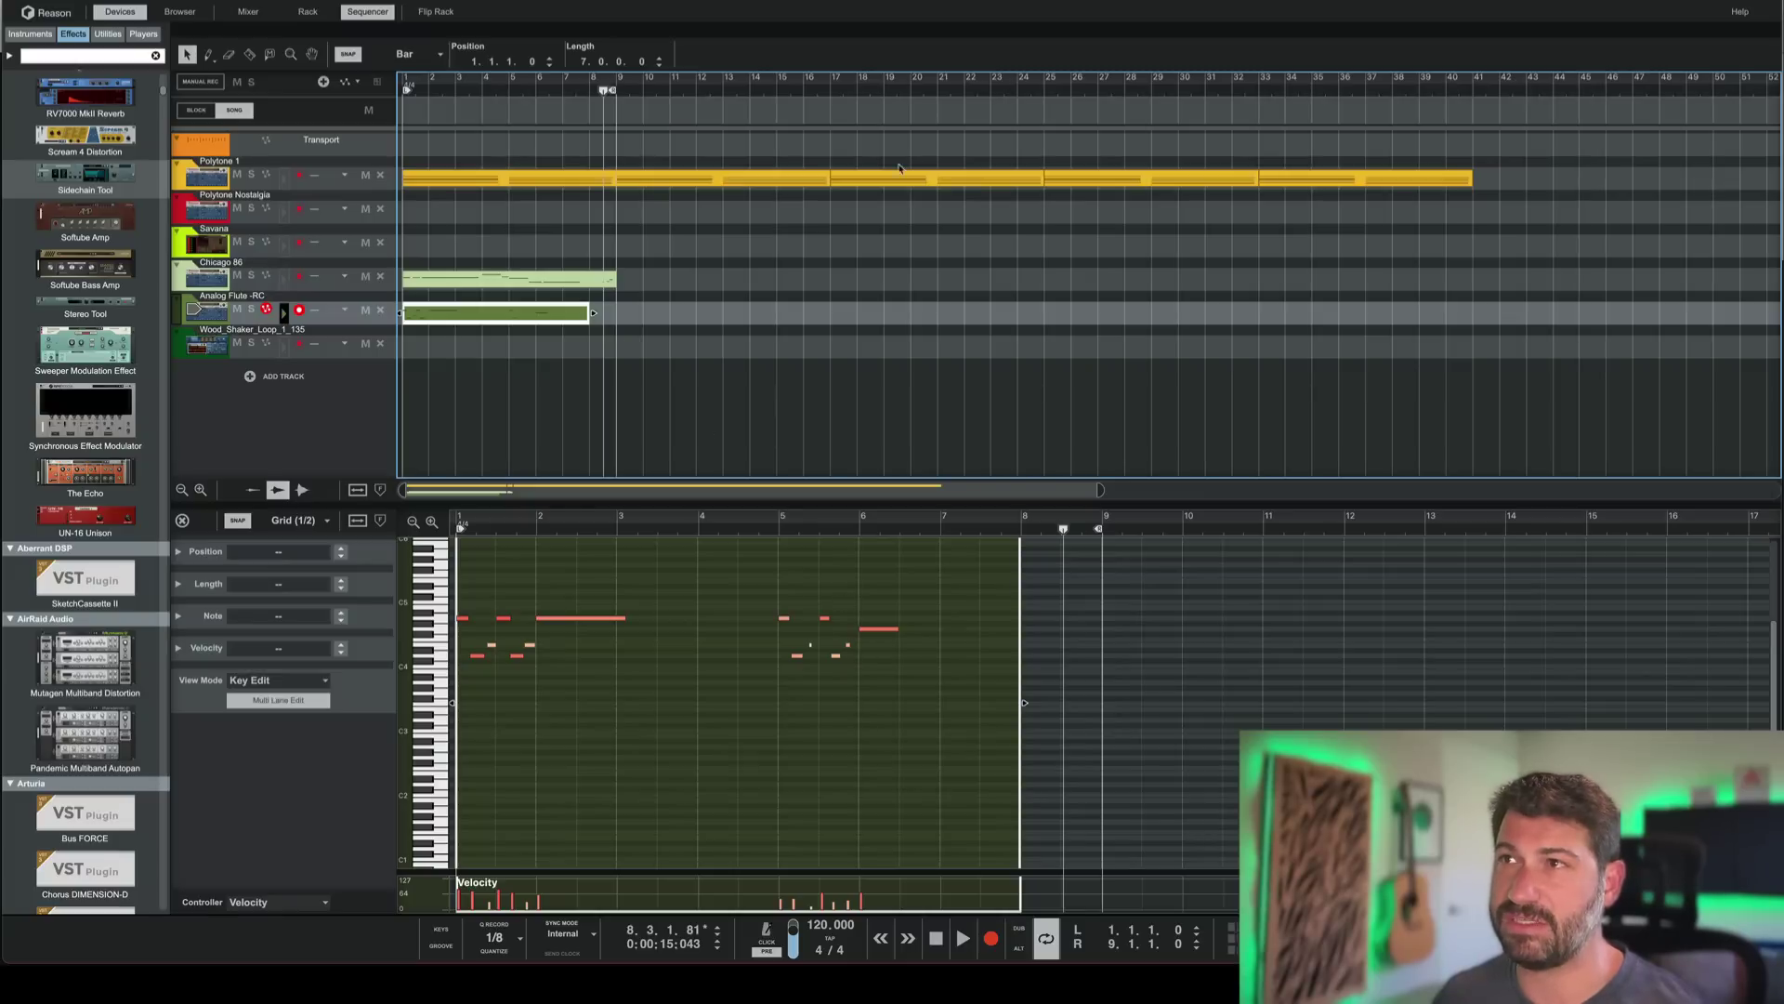
left_click(556, 179)
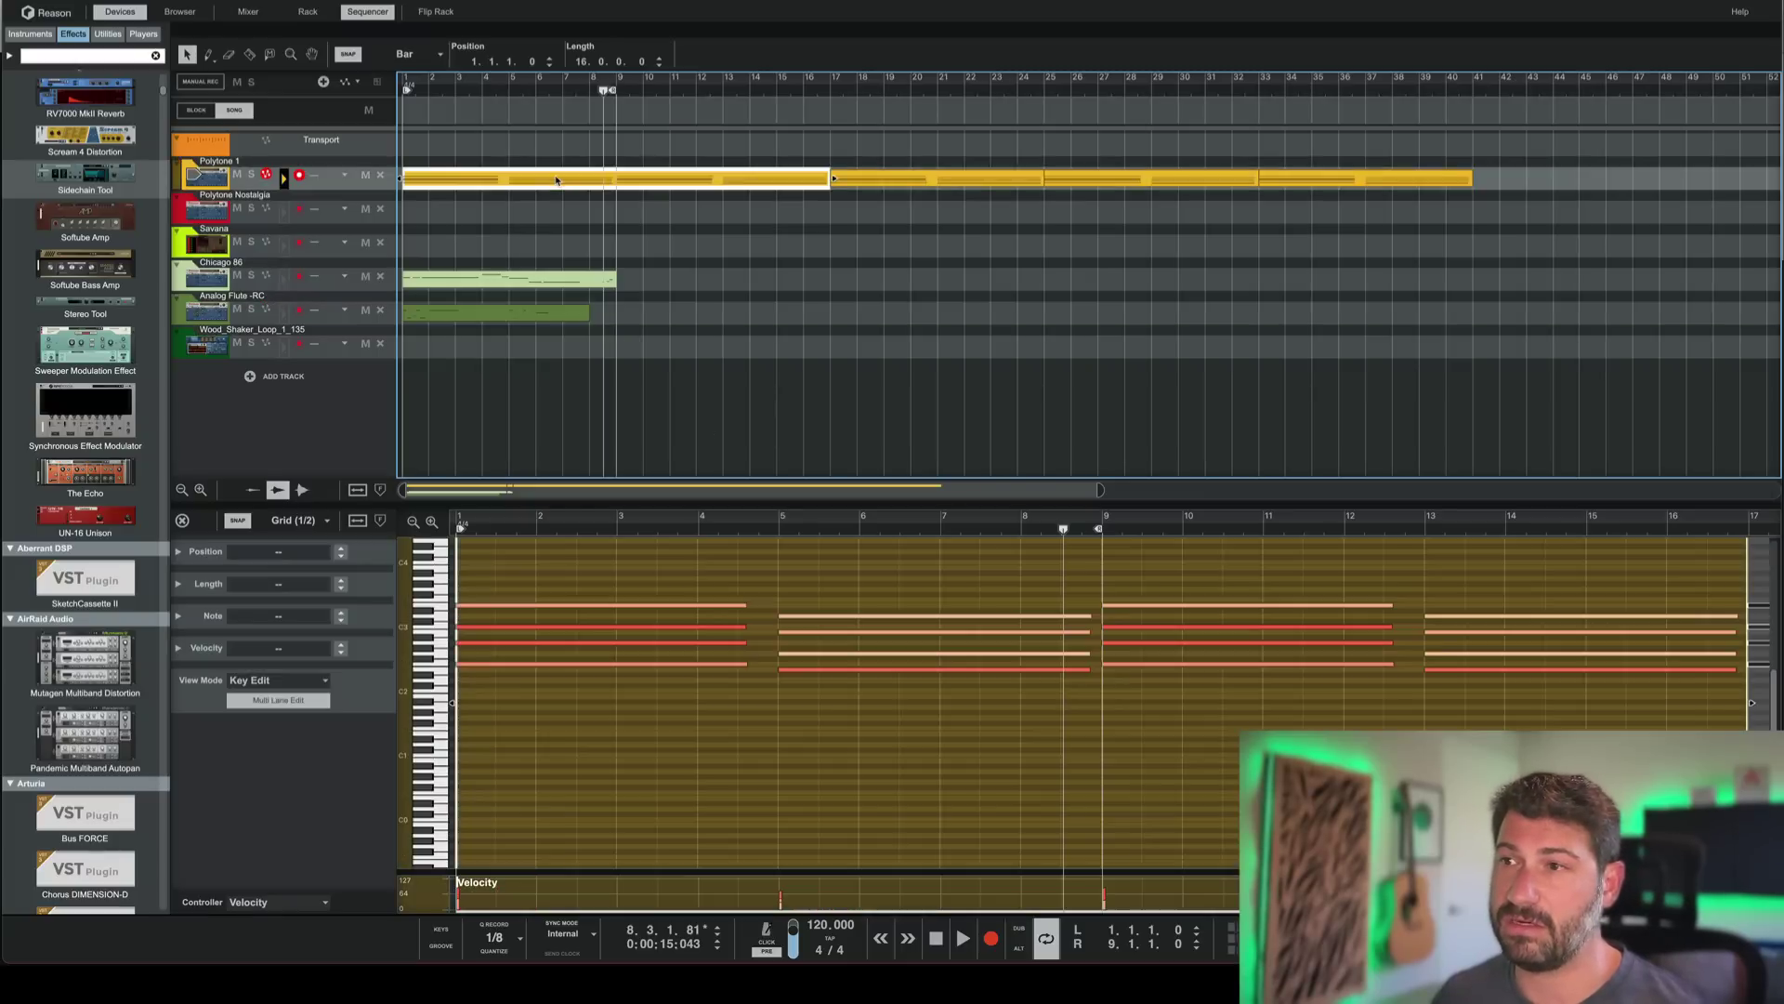
left_click(464, 282)
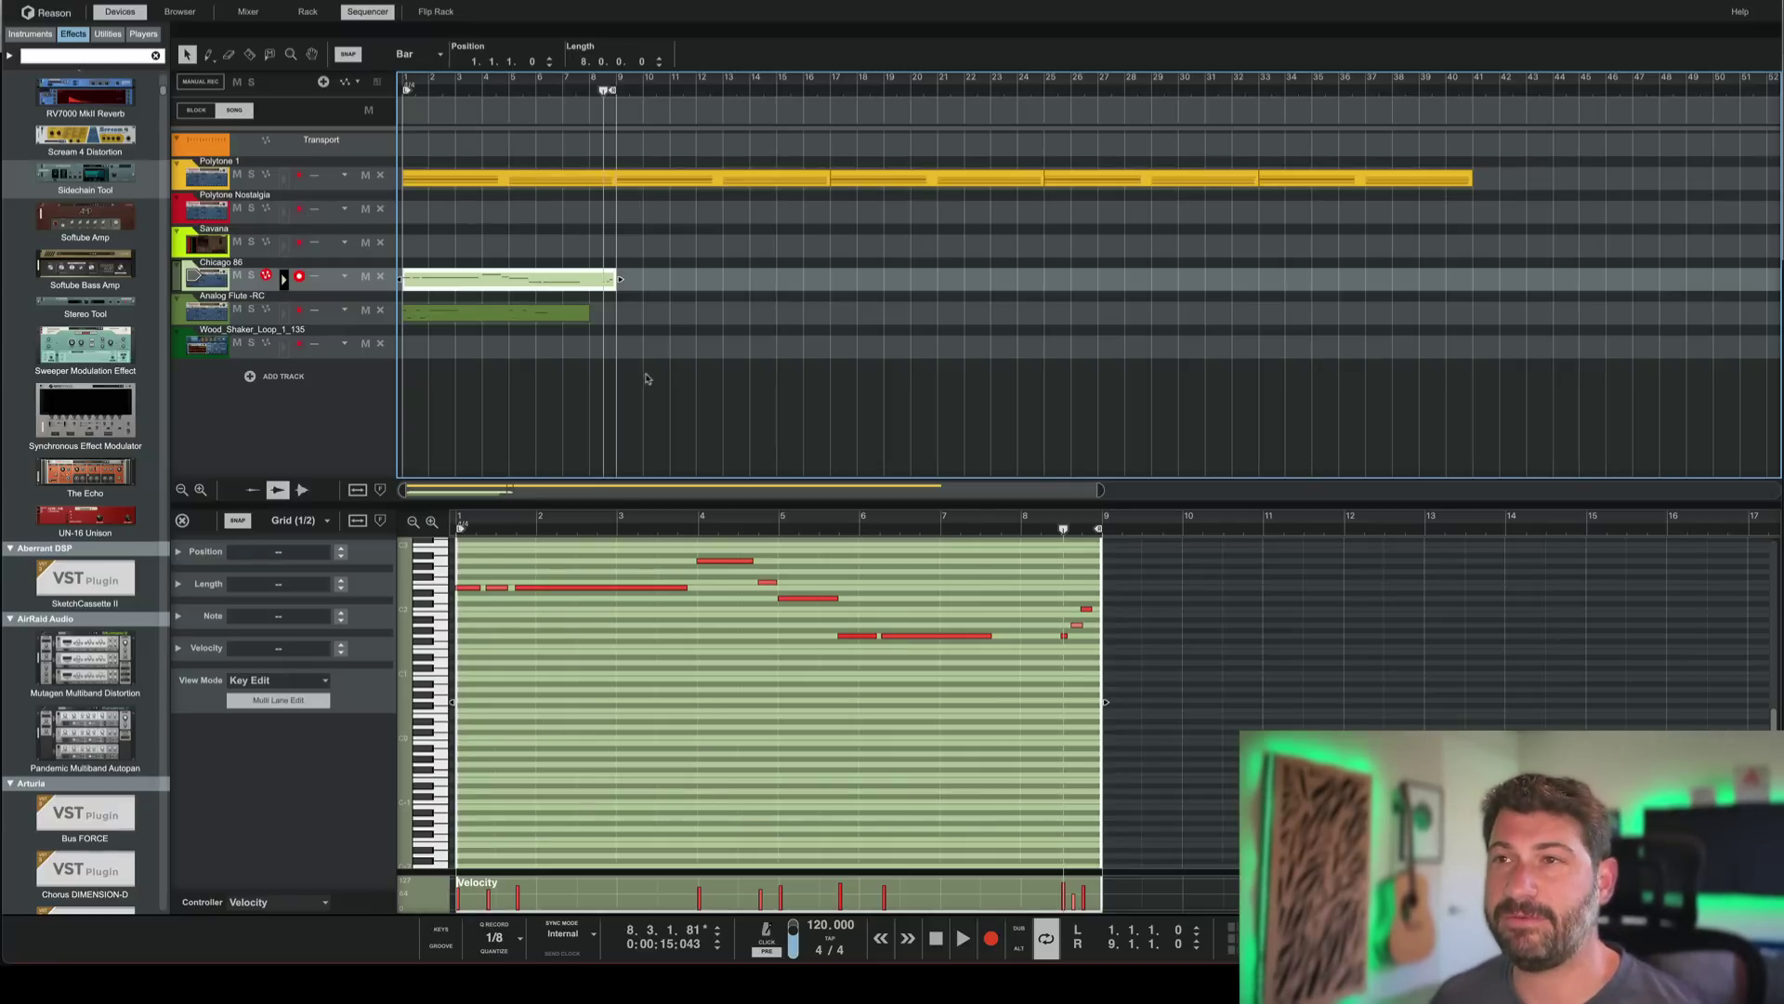
left_click(717, 378)
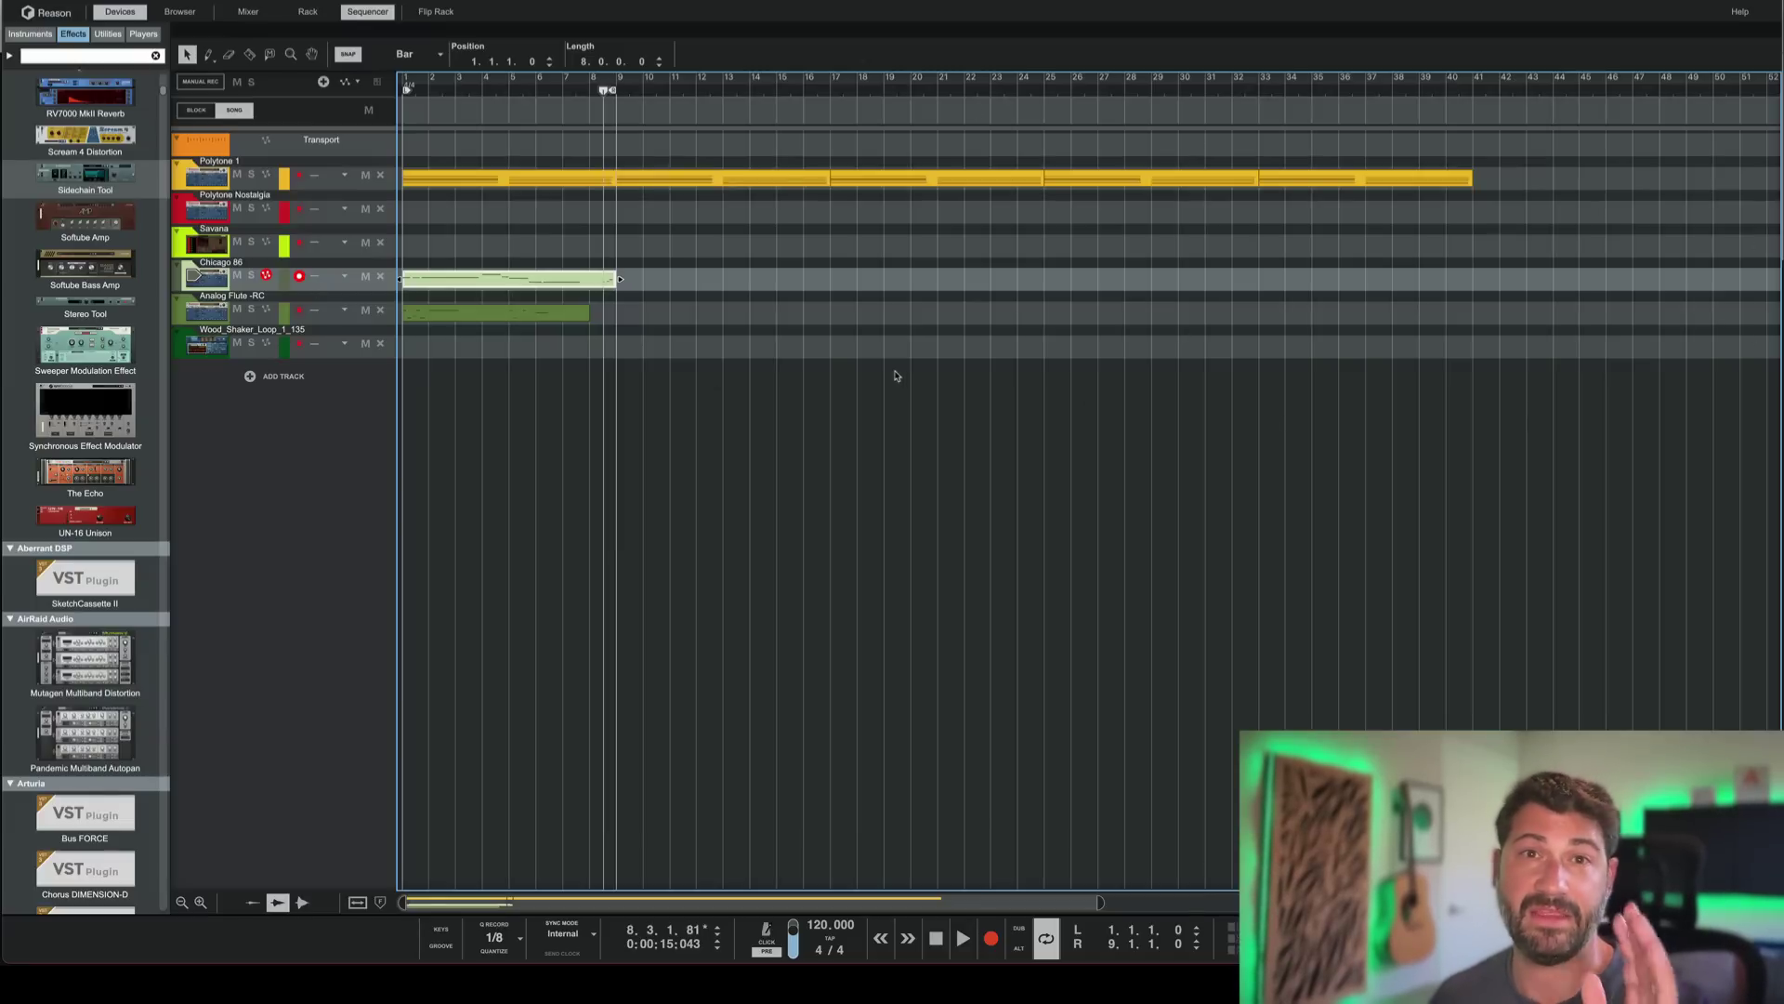
- Open the first Polytone 1 clip for editing, select its highest opening note, and expand the Length and Note options
double_click(450, 182)
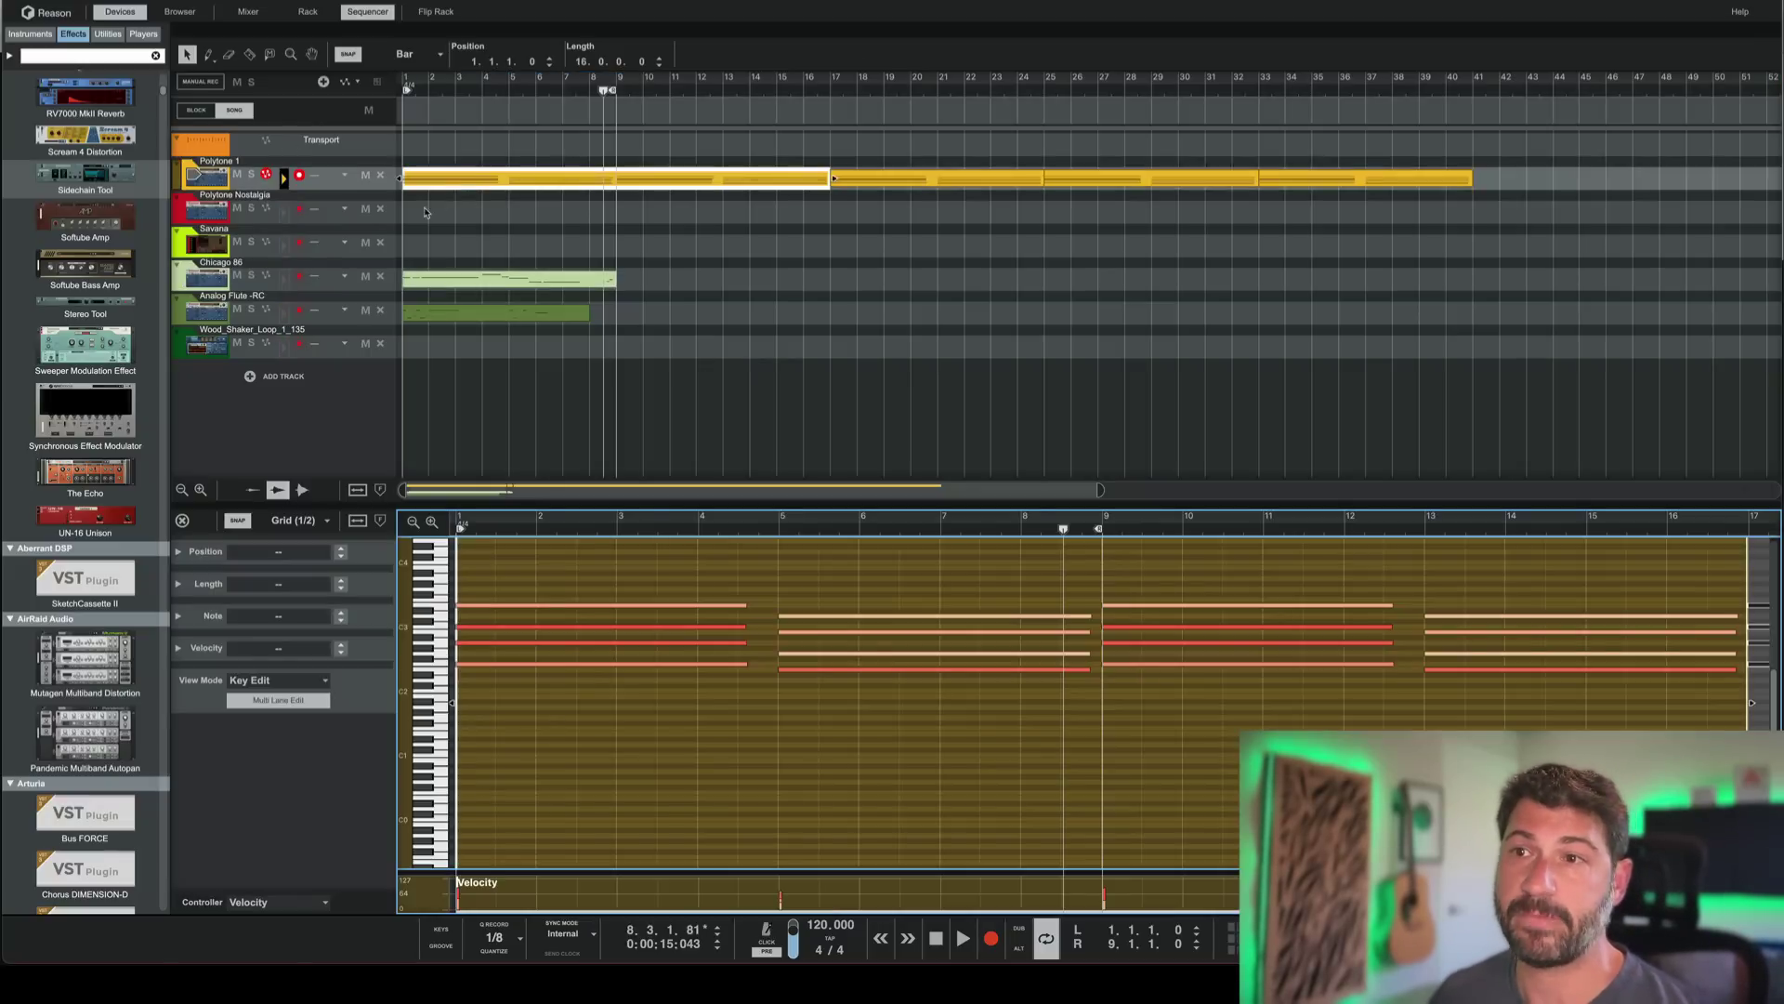
left_click(581, 605)
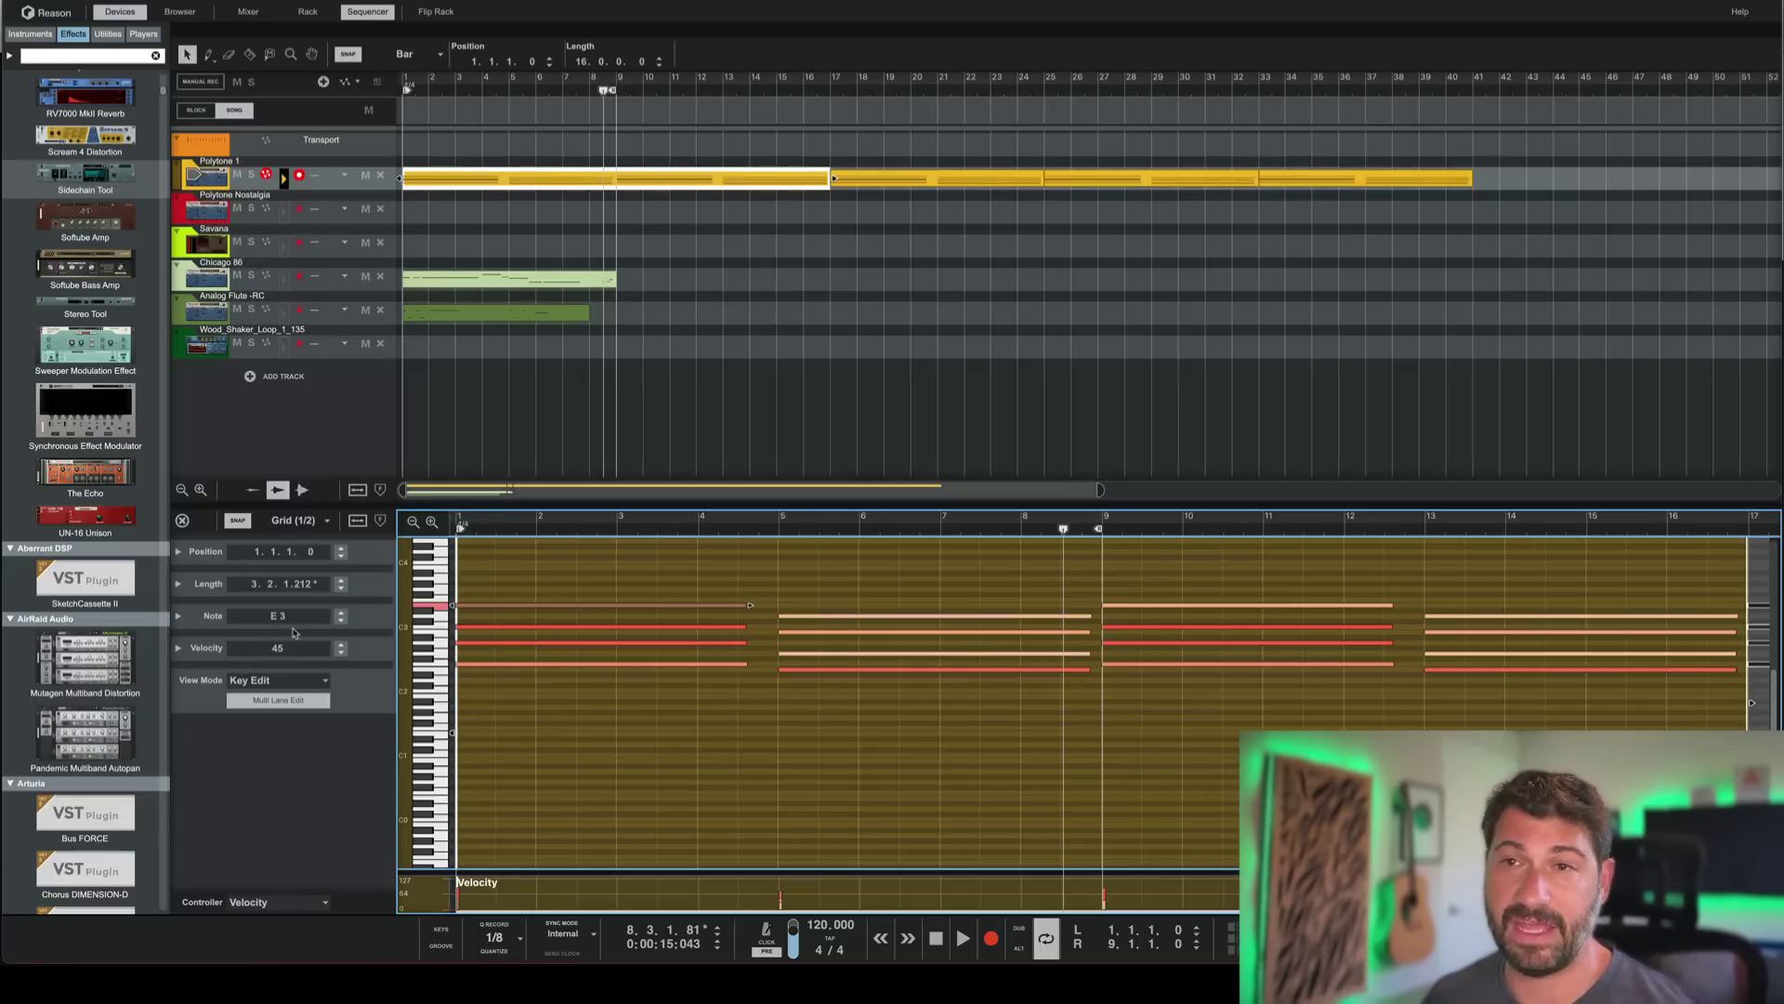
left_click(177, 583)
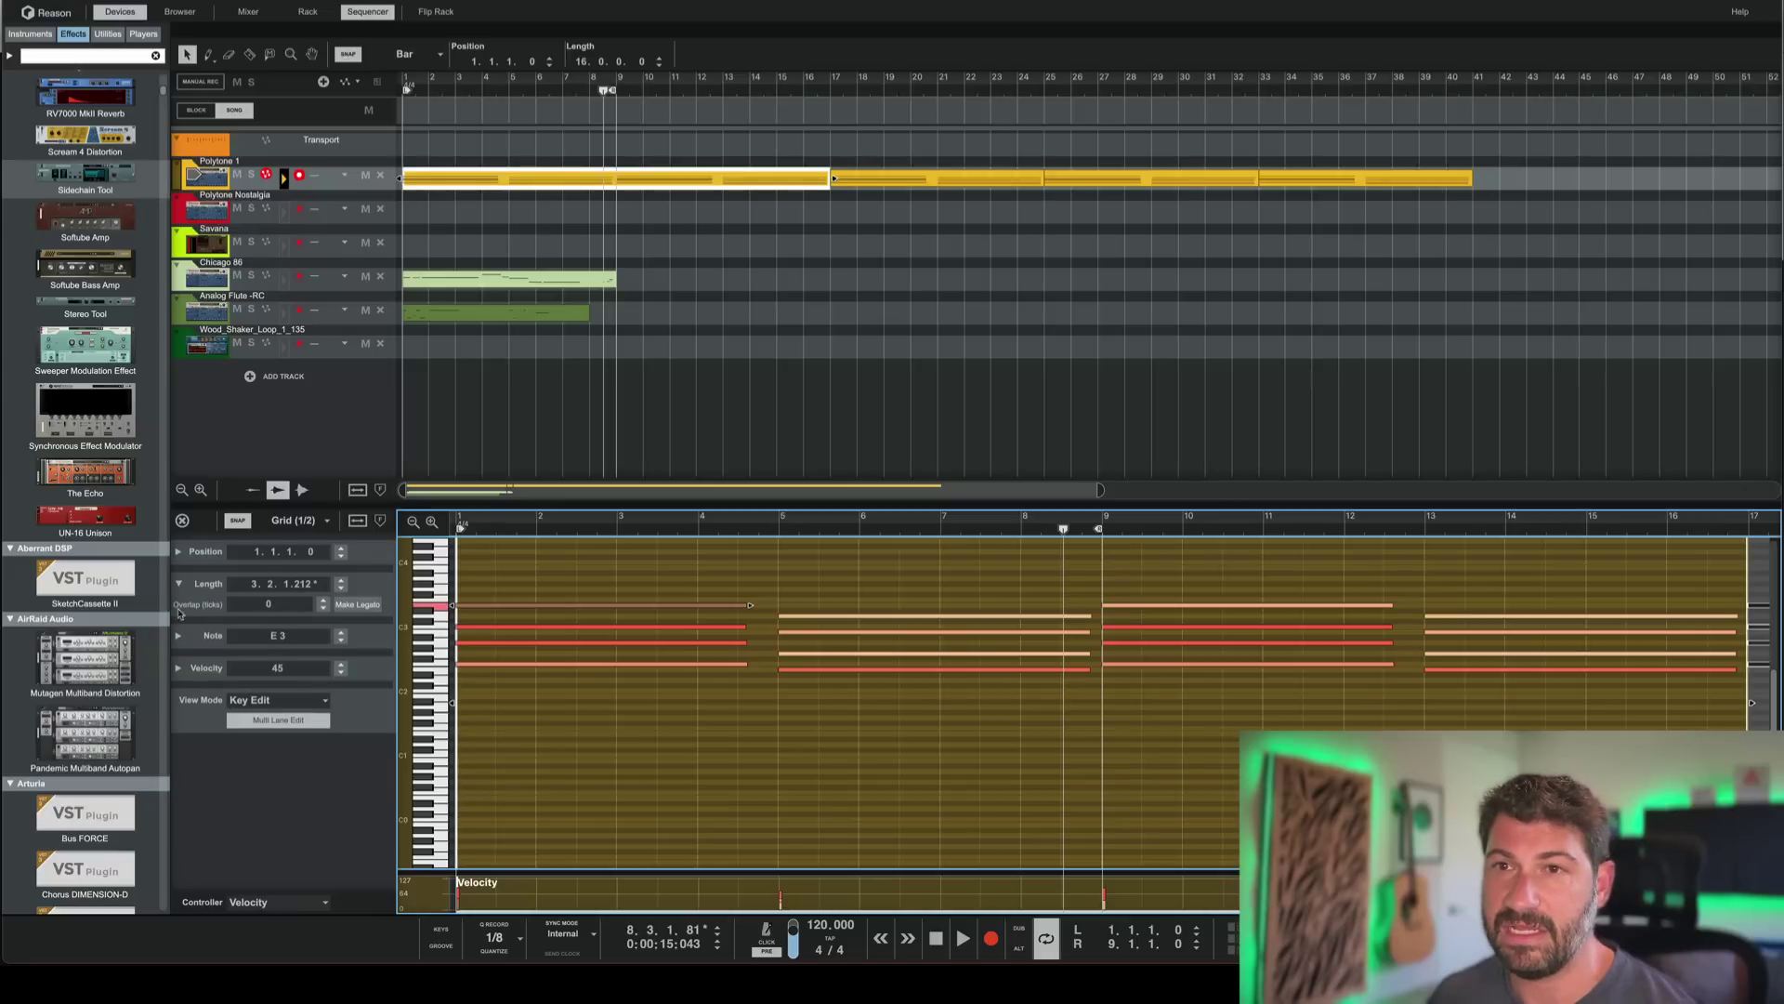
left_click(179, 636)
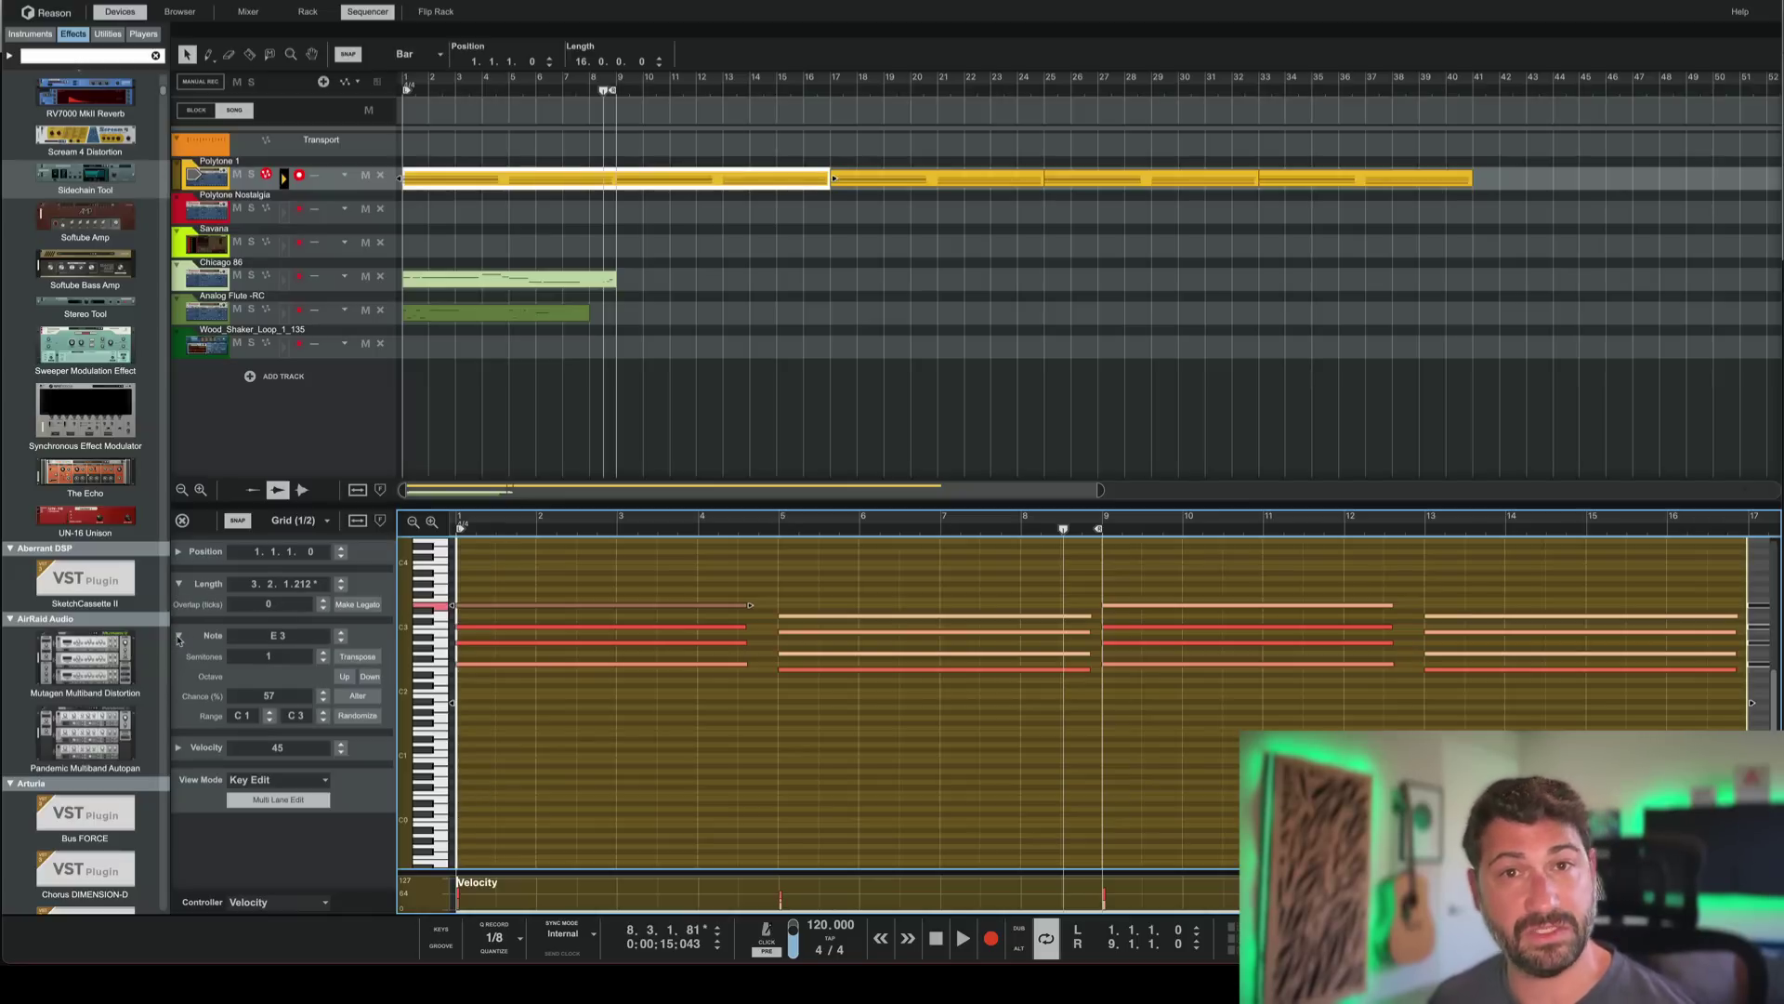